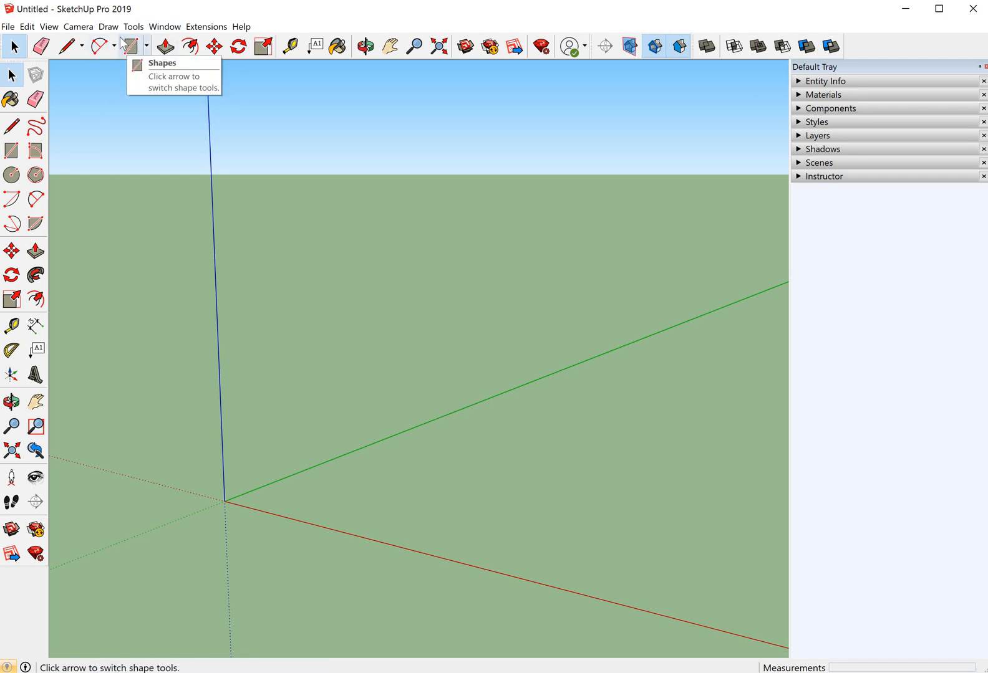
pyautogui.click(147, 47)
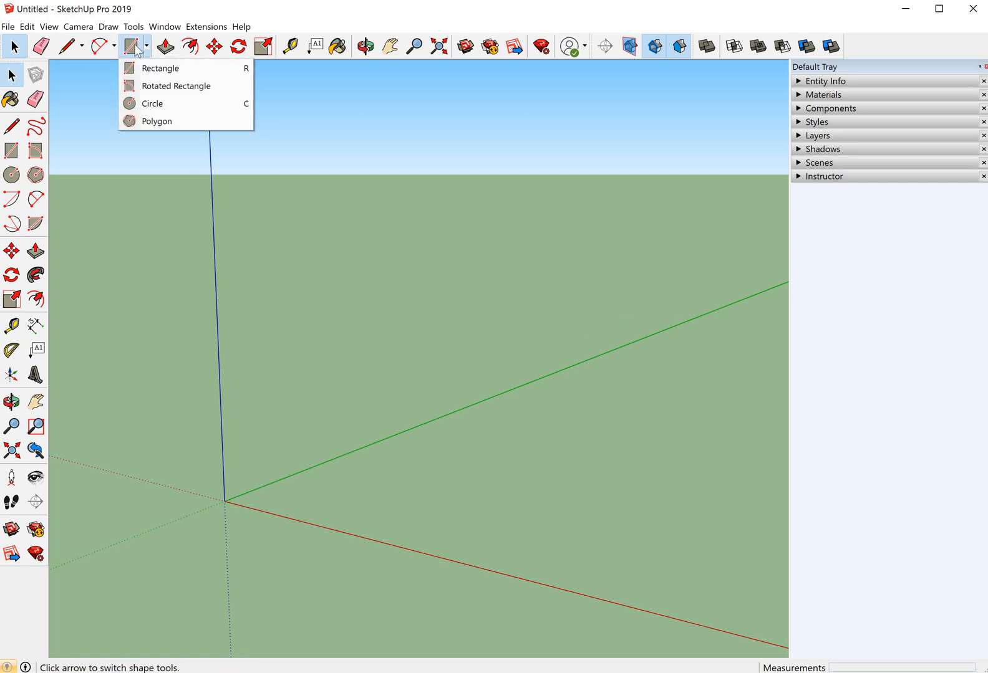
pyautogui.press('Left')
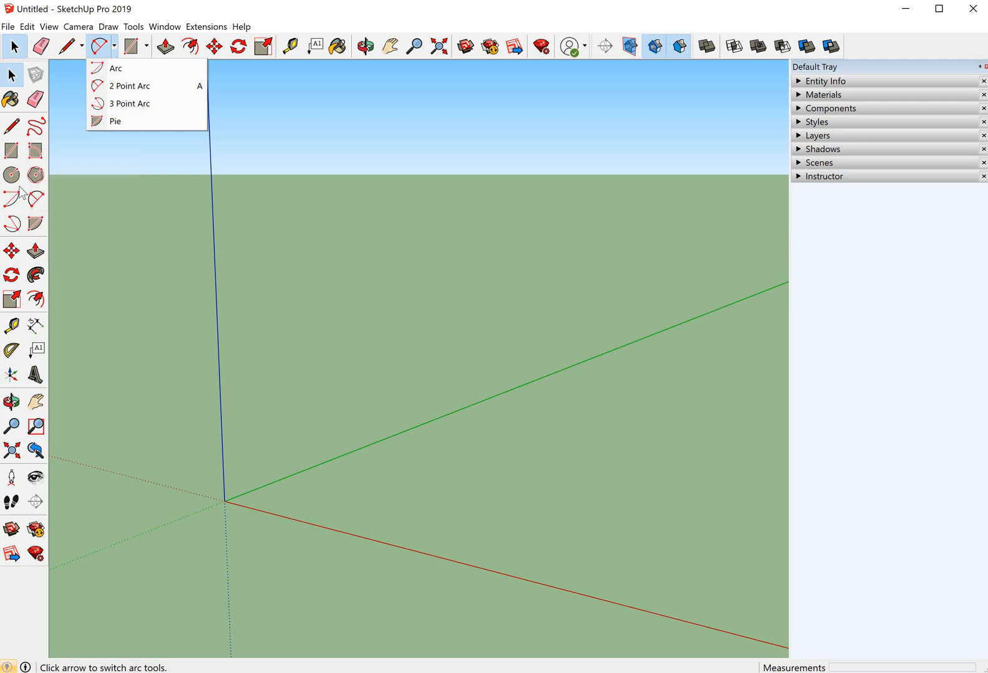
pyautogui.press('Left')
pyautogui.press('Right')
pyautogui.press('Right')
pyautogui.press('Left')
pyautogui.click(70, 51)
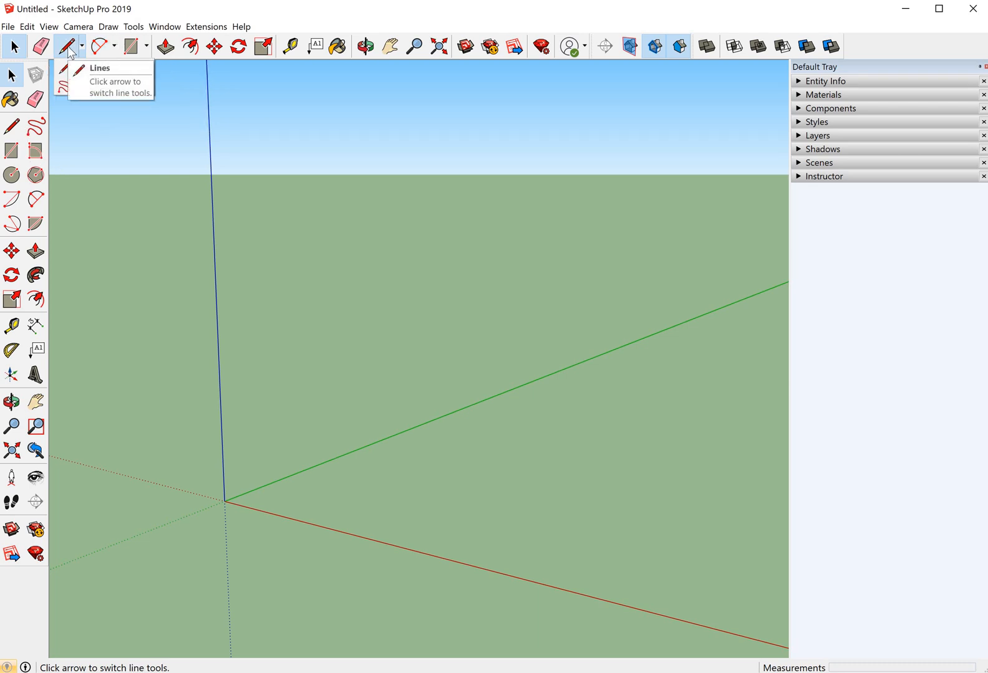
pyautogui.press('Down')
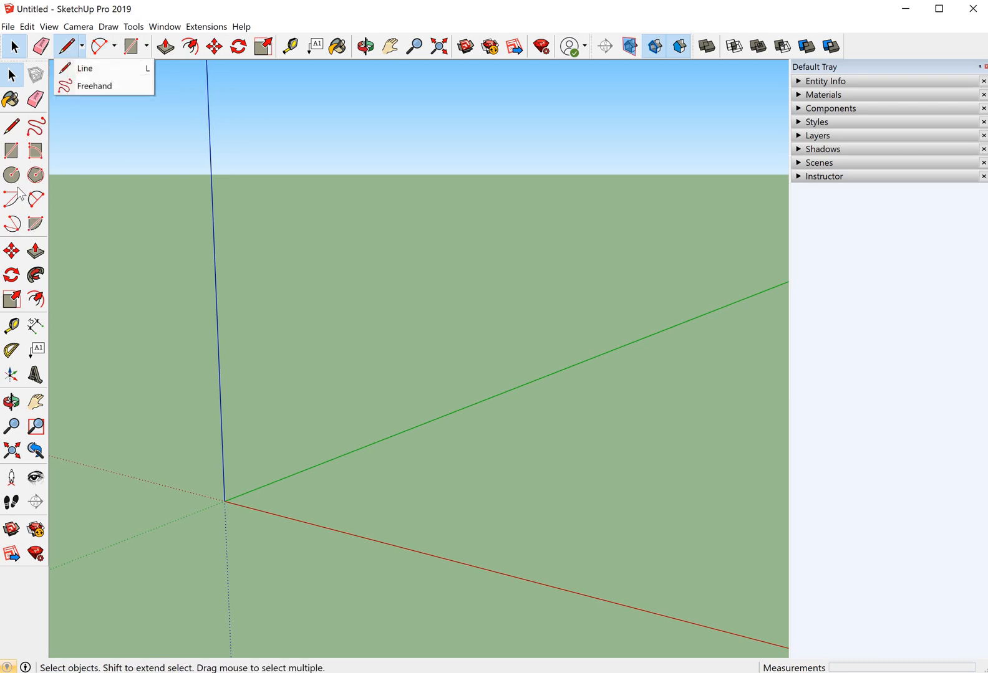
pyautogui.press('Escape')
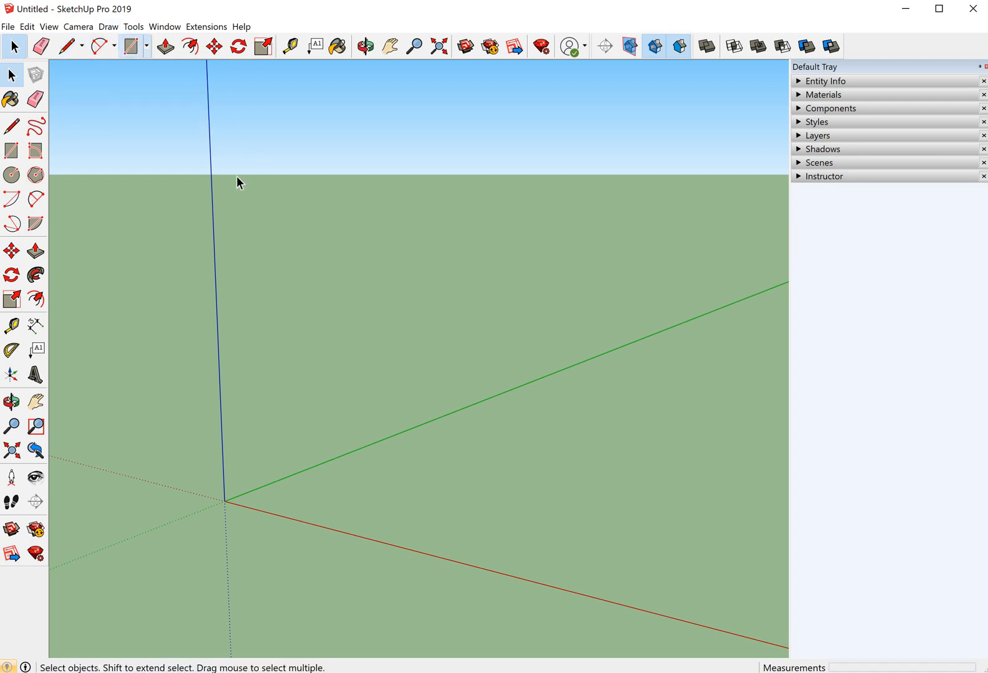
# Draw a rectangle of about 1' 11" by 2' 10" flat on the ground beside the origin, between the red and green axes
pyautogui.click(131, 53)
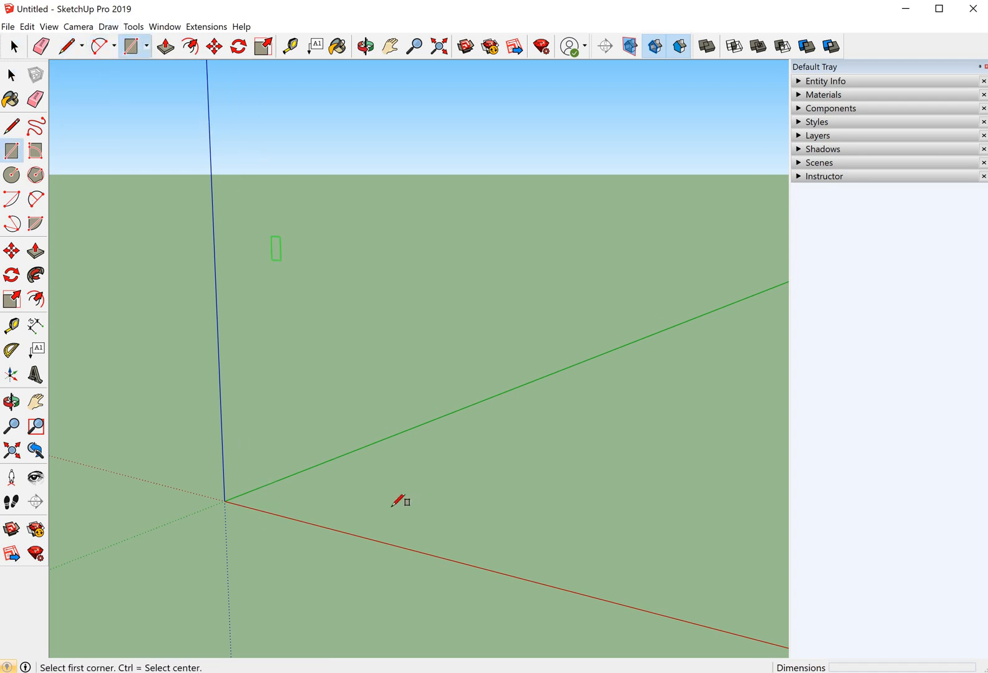
pyautogui.click(254, 499)
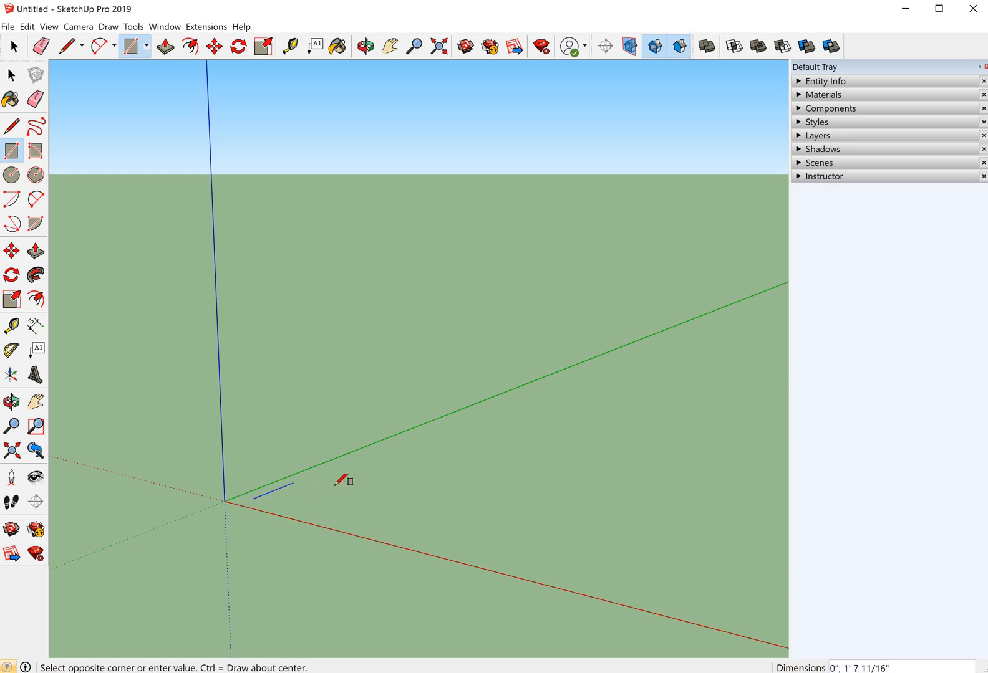
pyautogui.click(378, 481)
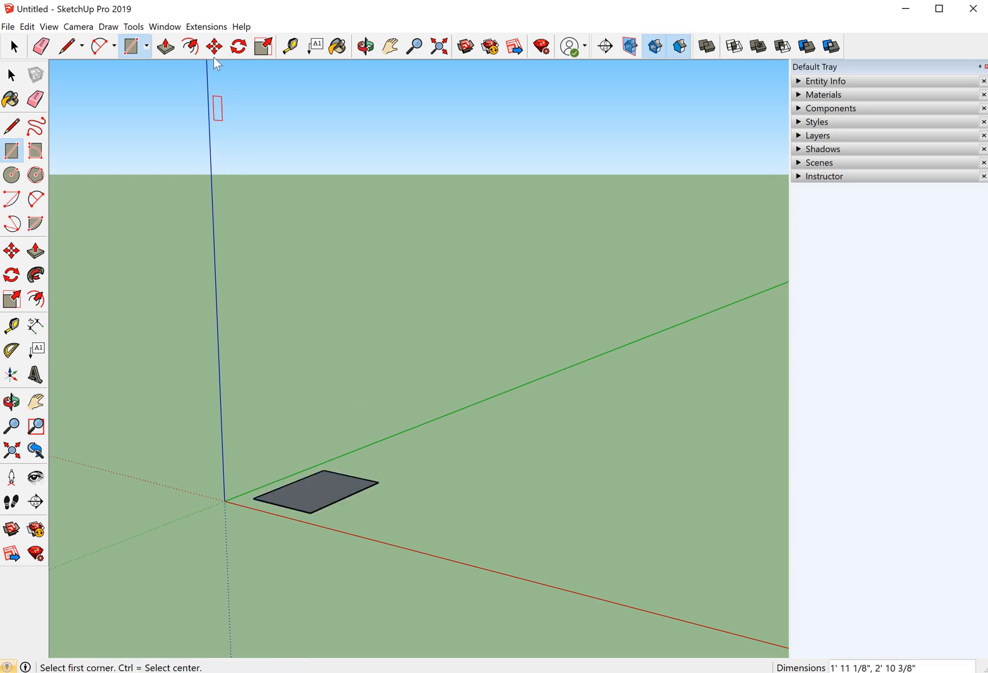
# Push/Pull the rectangle up about 1' 1" into a box, and push its top face back down about 2 9/16"
pyautogui.click(165, 46)
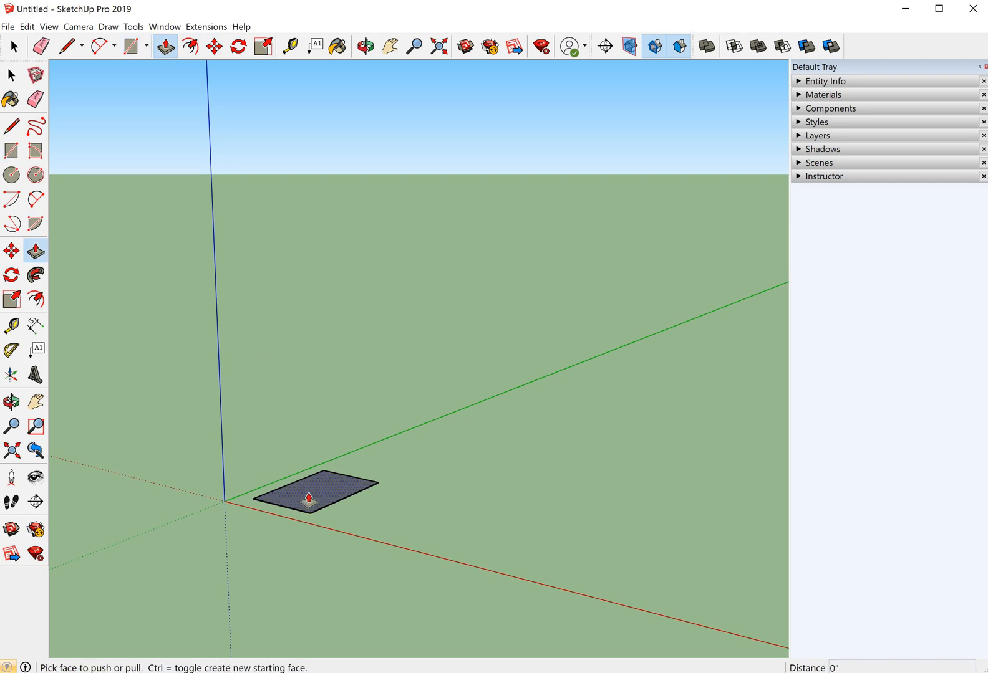
pyautogui.moveTo(308, 499); pyautogui.dragTo(312, 459)
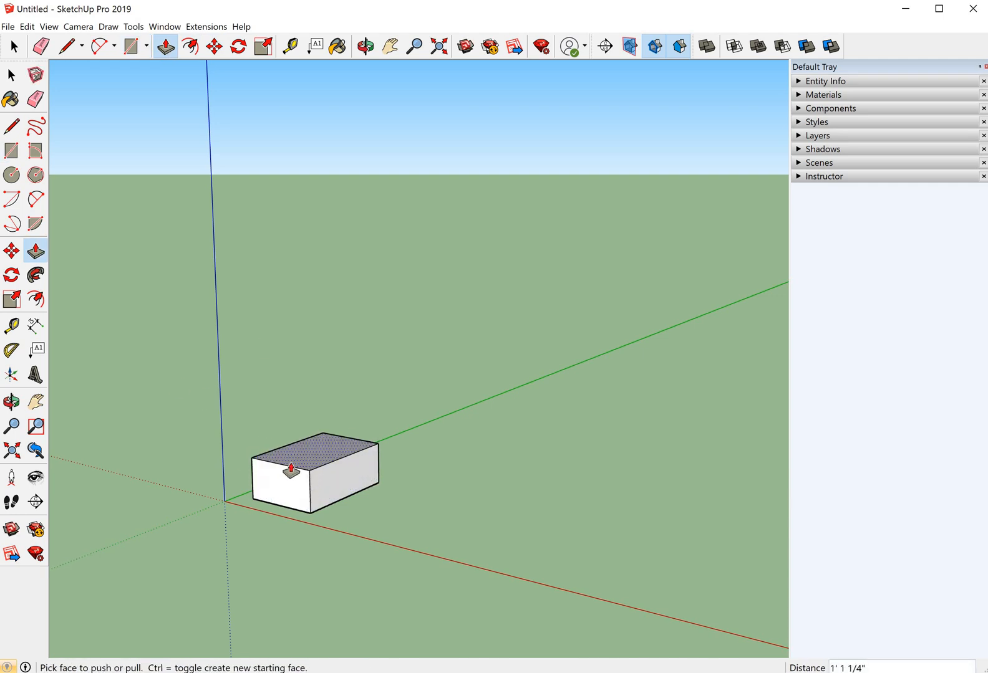
pyautogui.moveTo(321, 453); pyautogui.dragTo(323, 446)
# Select individual faces and edges of the box one at a time, including the front end, an upper edge and the long side
pyautogui.click(14, 46)
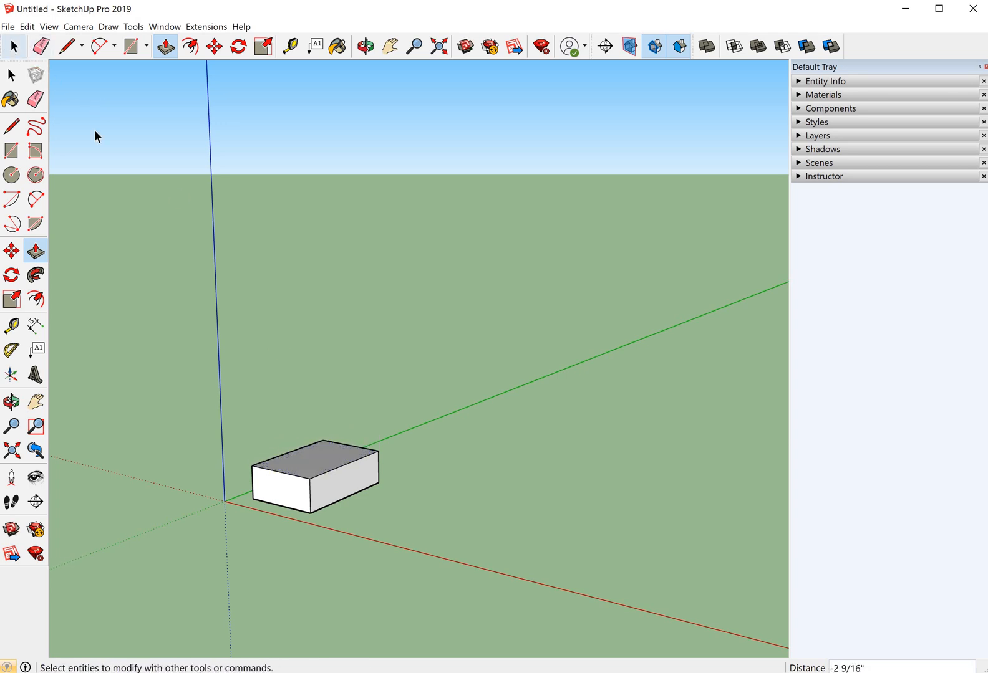
pyautogui.scroll(5, 294, 506)
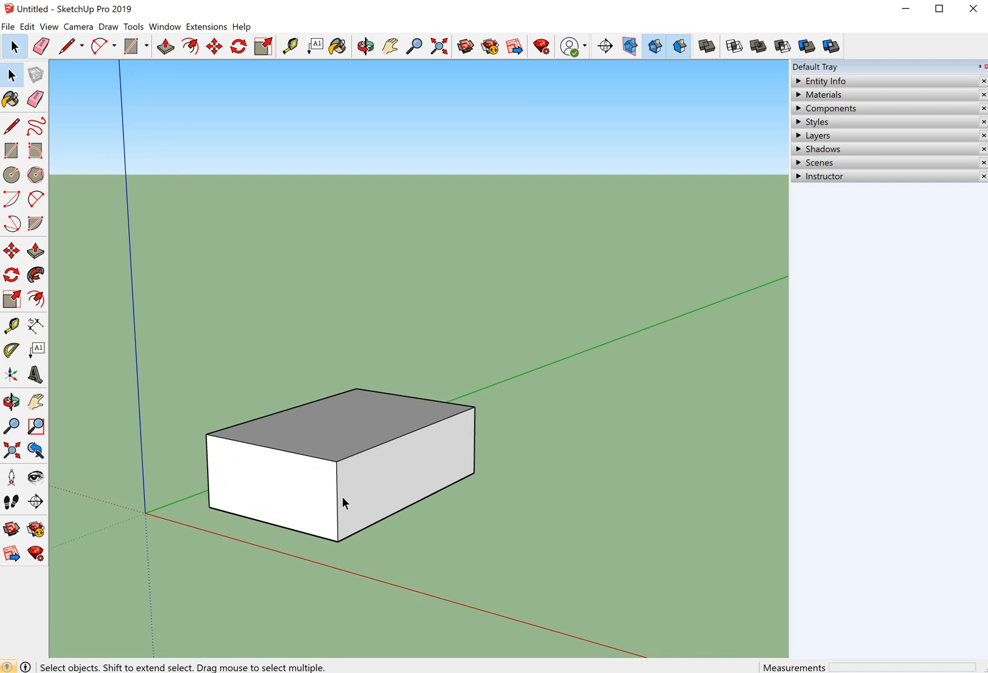
pyautogui.click(303, 475)
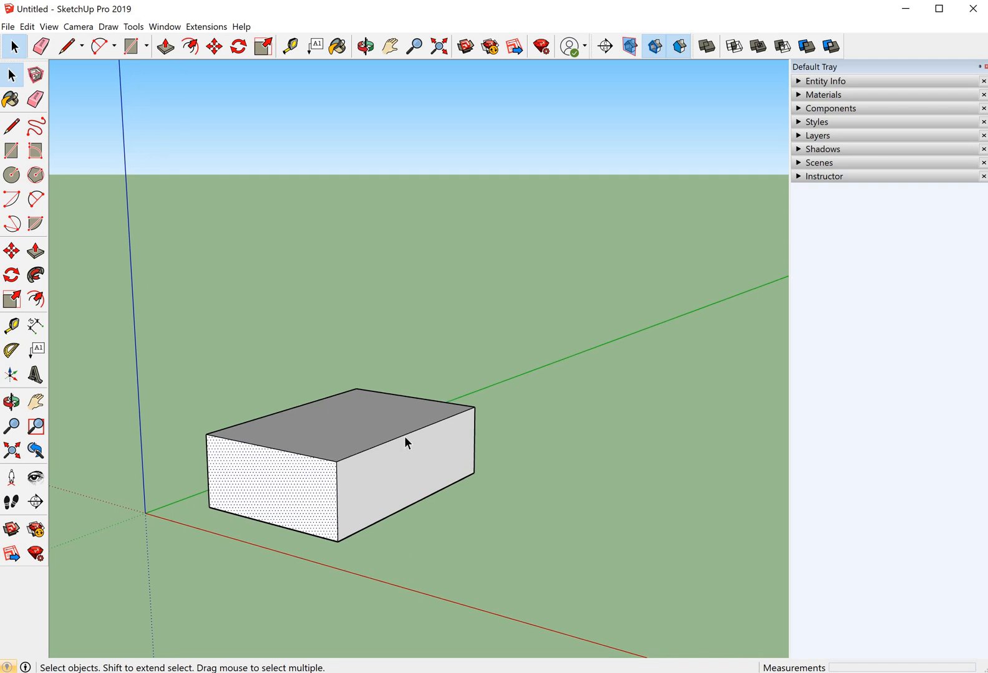
pyautogui.click(404, 435)
pyautogui.click(288, 453)
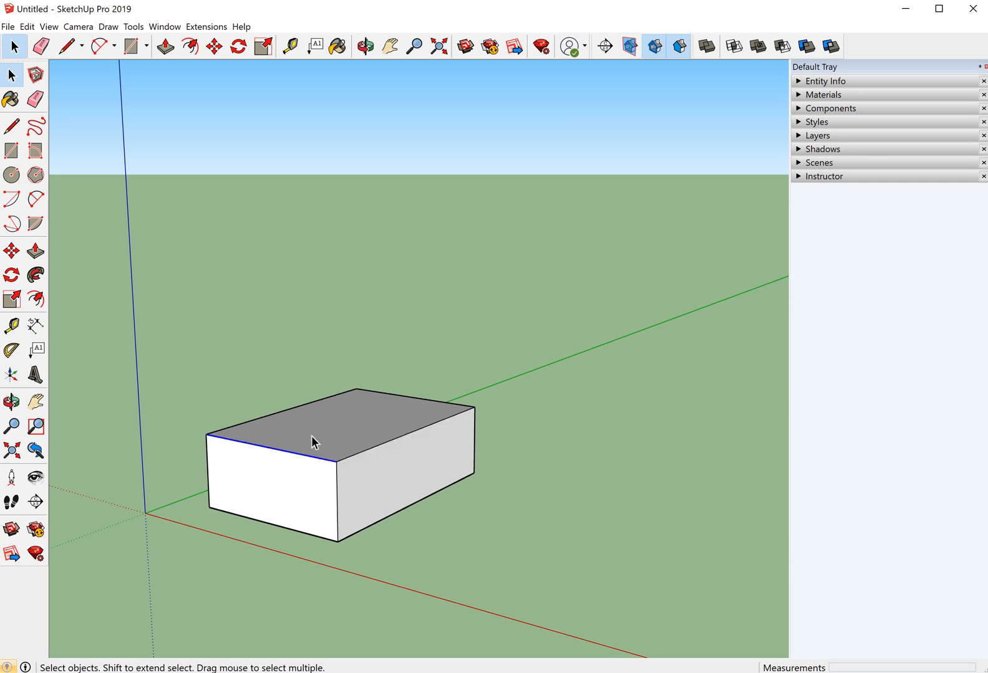
pyautogui.click(309, 446)
pyautogui.click(289, 494)
pyautogui.click(401, 469)
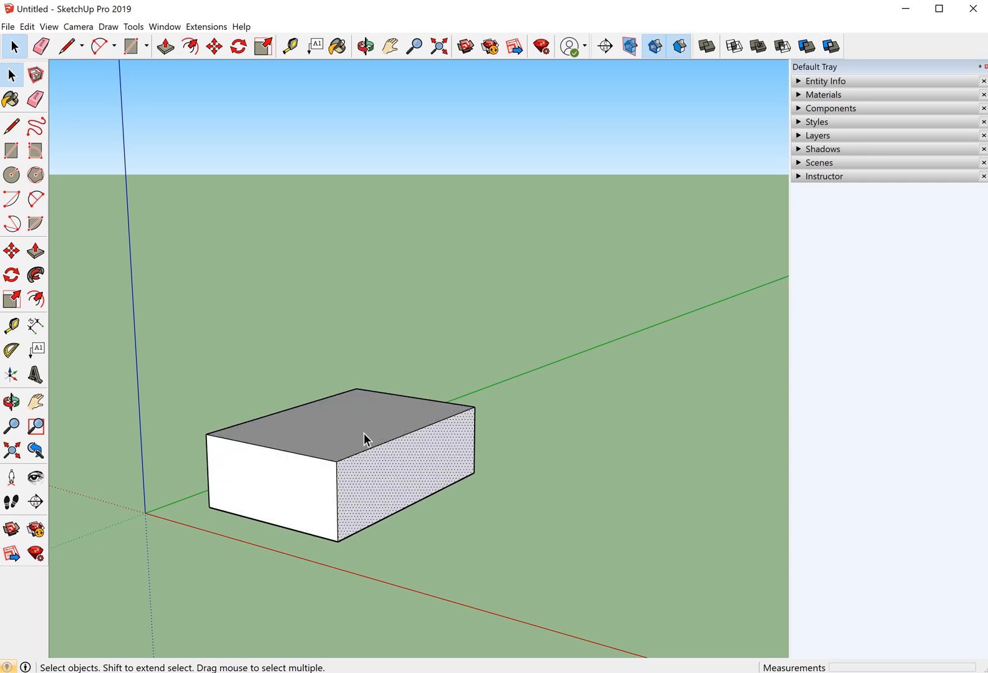
# Delete the box's front end face to look inside the hollow box, and undo the deletion
pyautogui.click(306, 483)
pyautogui.press('Delete')
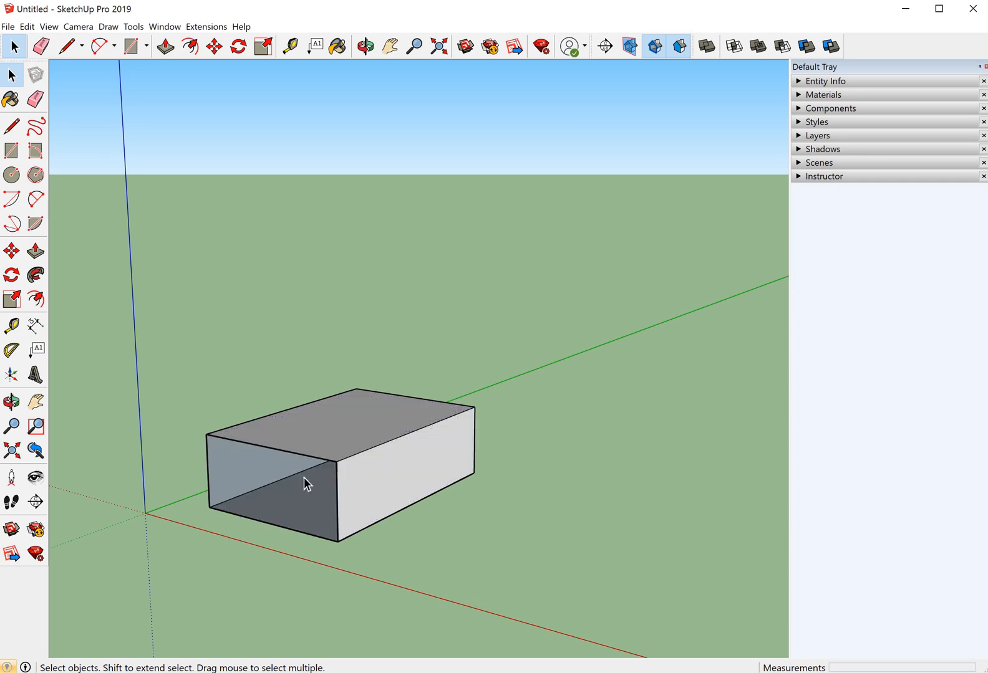
pyautogui.press('o')
pyautogui.moveTo(441, 370); pyautogui.dragTo(78, 470)
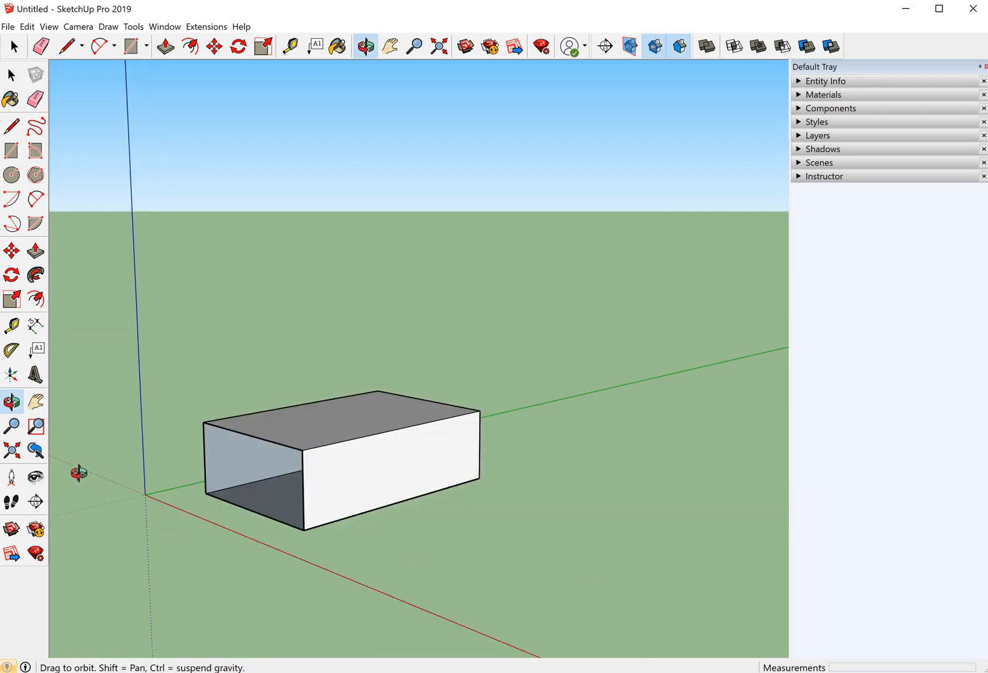
pyautogui.moveTo(131, 414); pyautogui.dragTo(303, 520)
pyautogui.press('space')
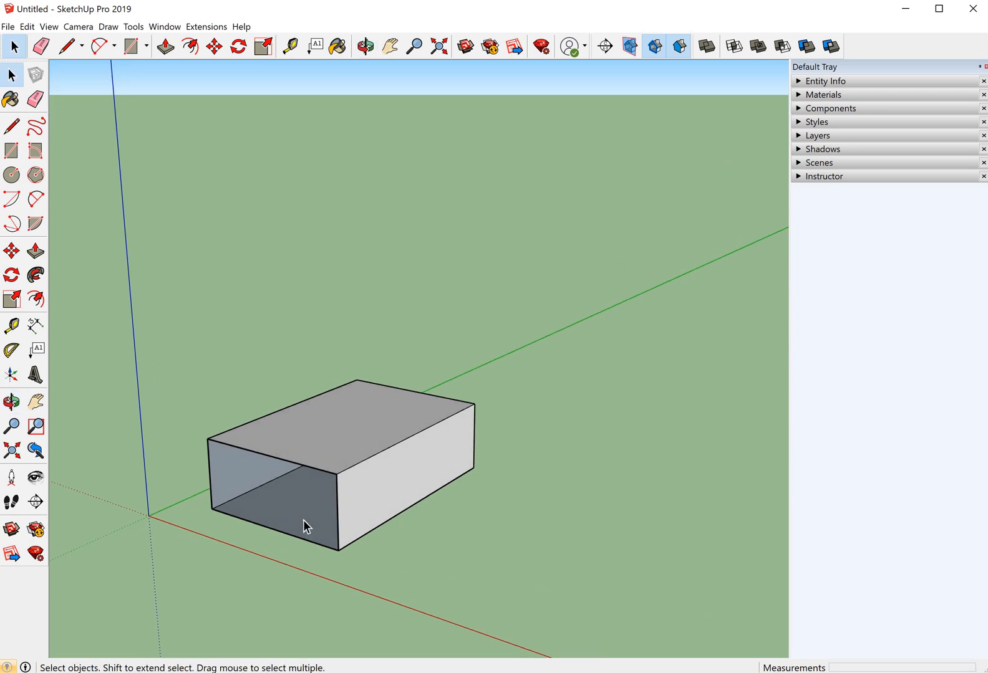
pyautogui.hotkey('ctrl', 'z')
# Hide the box's front end face and undo the hiding
pyautogui.rightClick(304, 520)
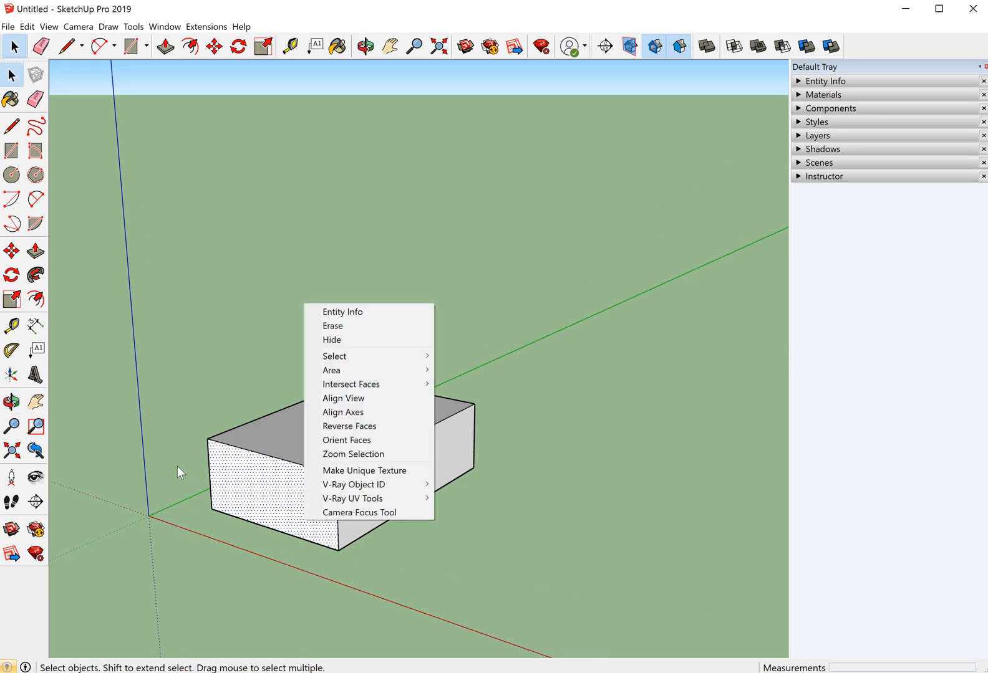
pyautogui.click(263, 522)
pyautogui.rightClick(266, 493)
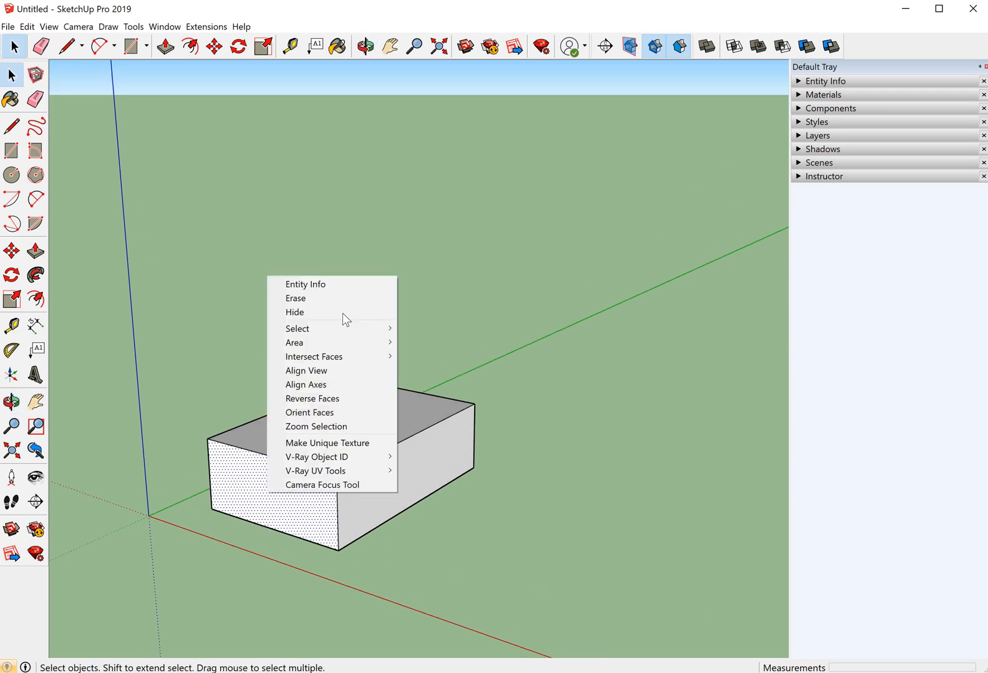
pyautogui.click(337, 308)
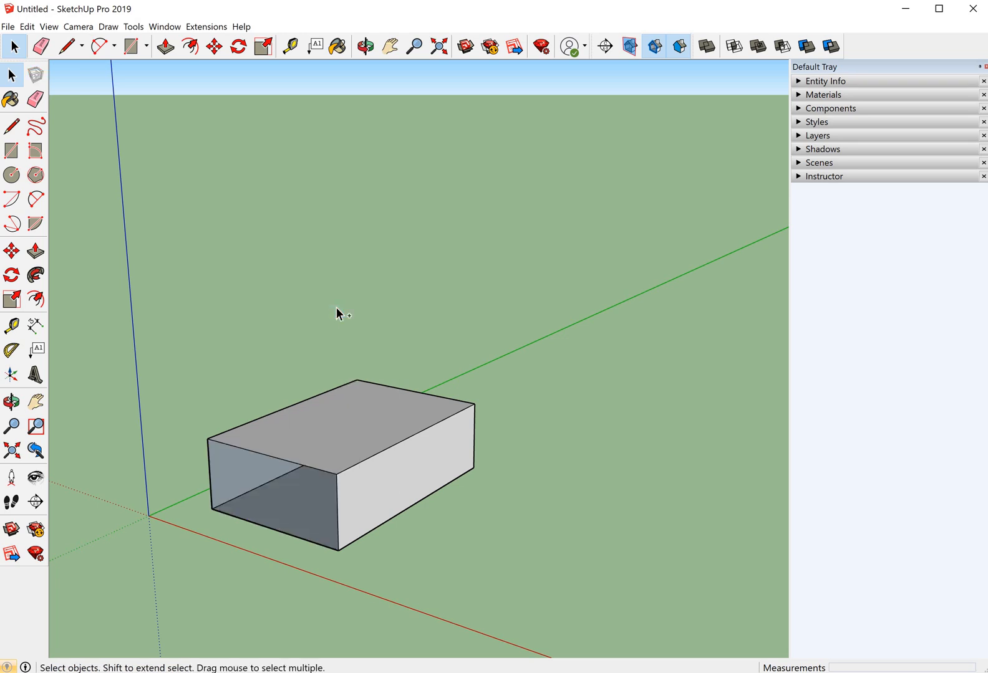
pyautogui.hotkey('ctrl', 'z')
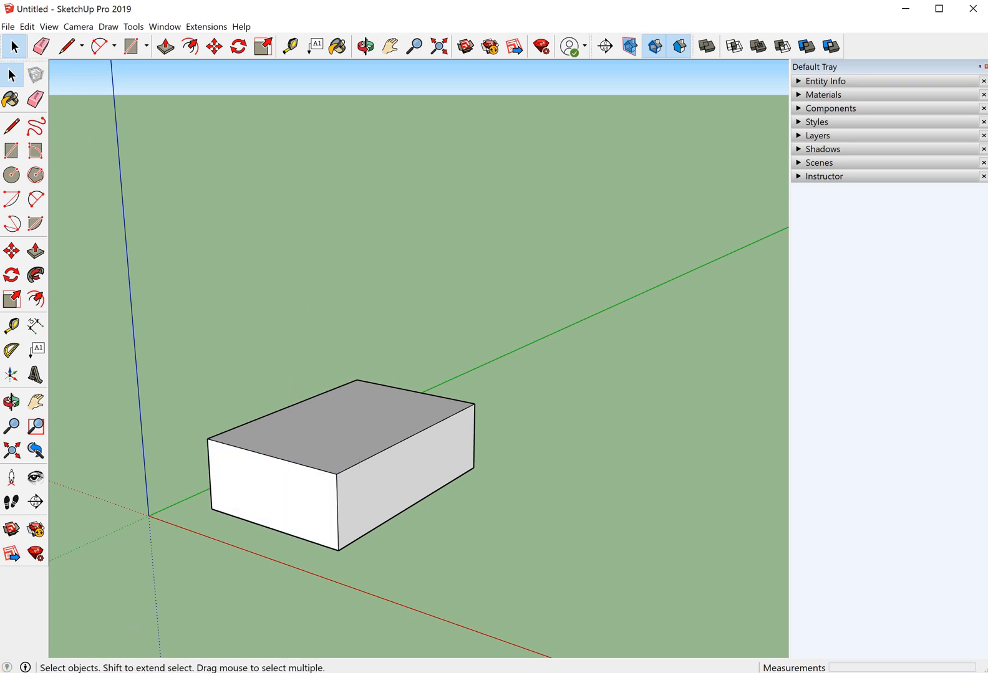
# Select the entire box with all its faces and edges
pyautogui.moveTo(550, 569); pyautogui.dragTo(150, 293)
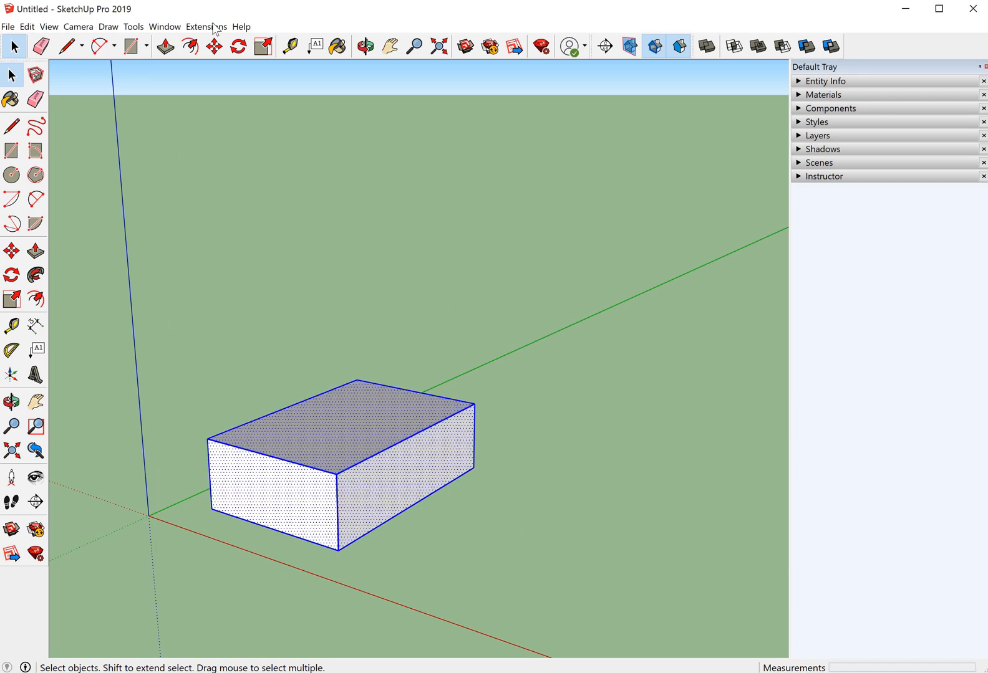
# Rotate the selected box 90 degrees in the plane perpendicular to the red axis around its nearest bottom corner, and undo the rotation
pyautogui.click(238, 49)
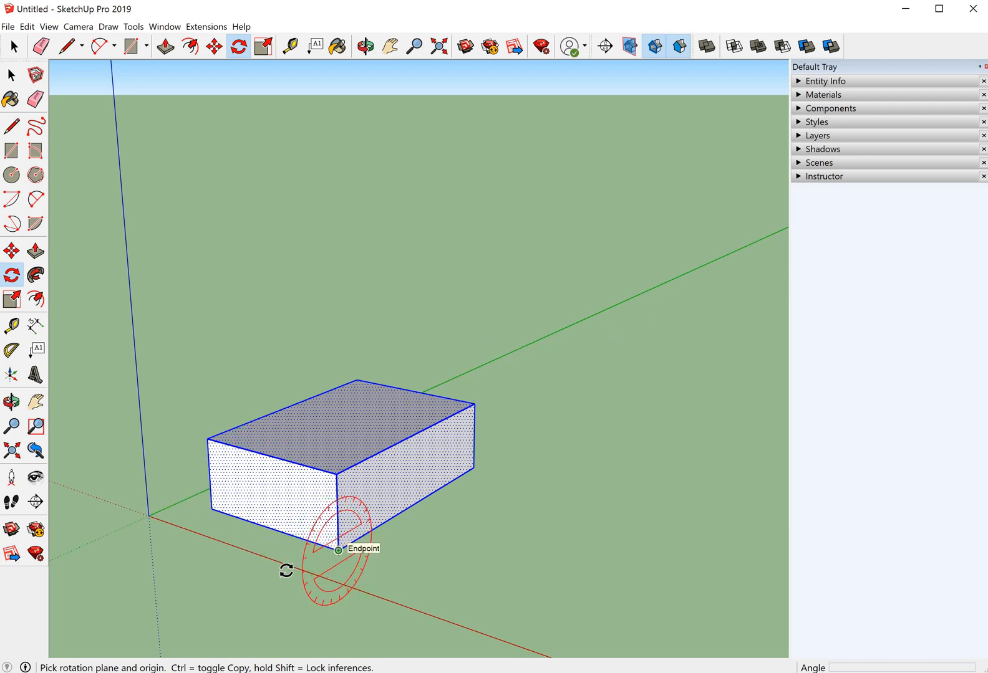
pyautogui.click(337, 551)
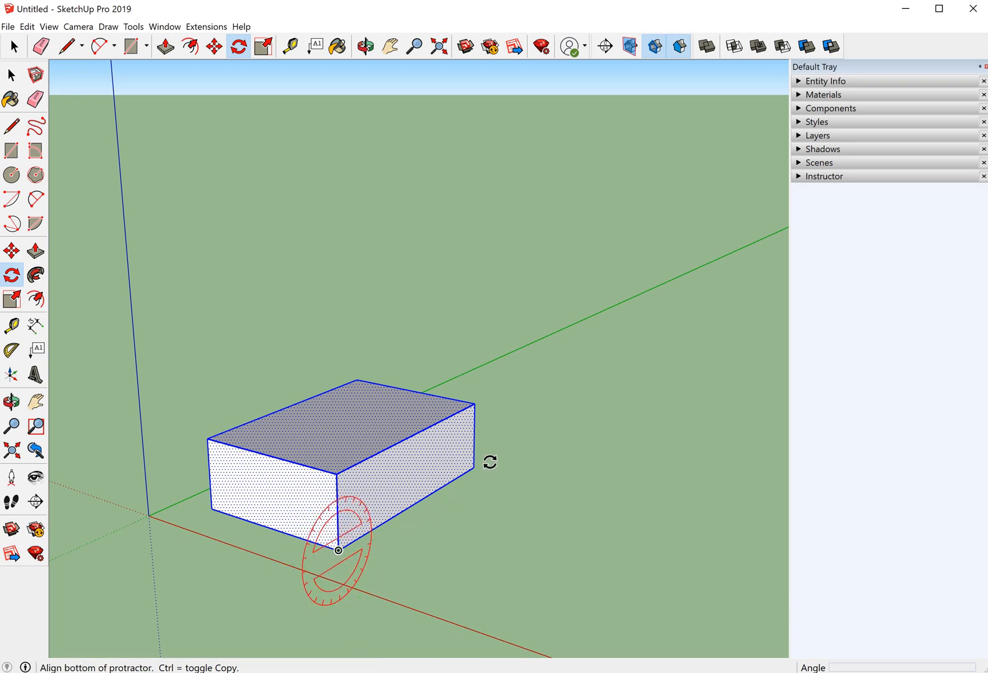
pyautogui.click(510, 434)
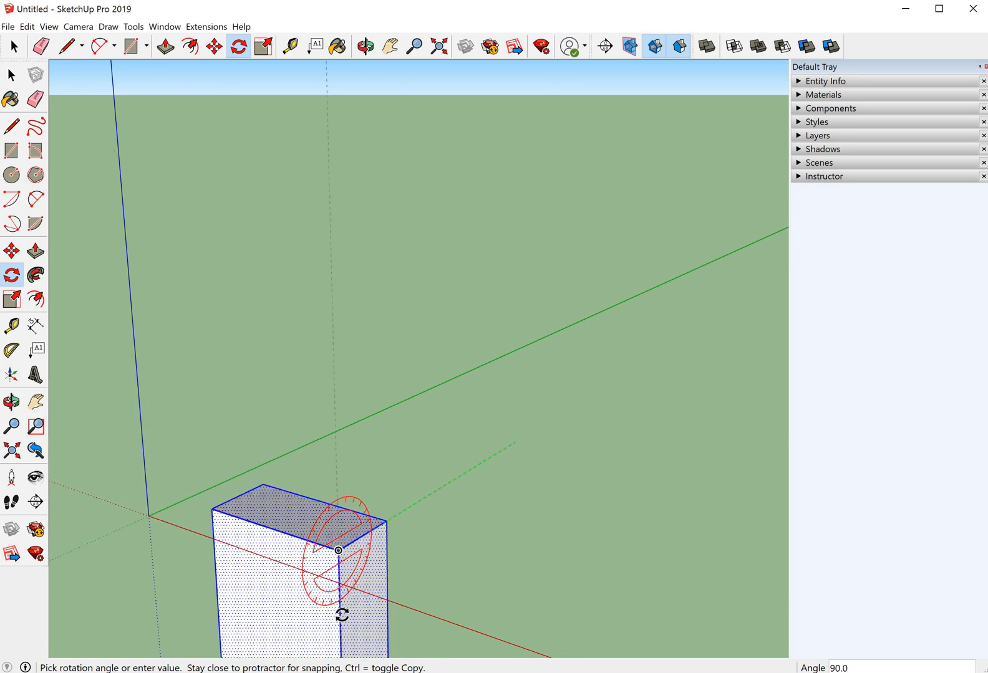
pyautogui.click(348, 621)
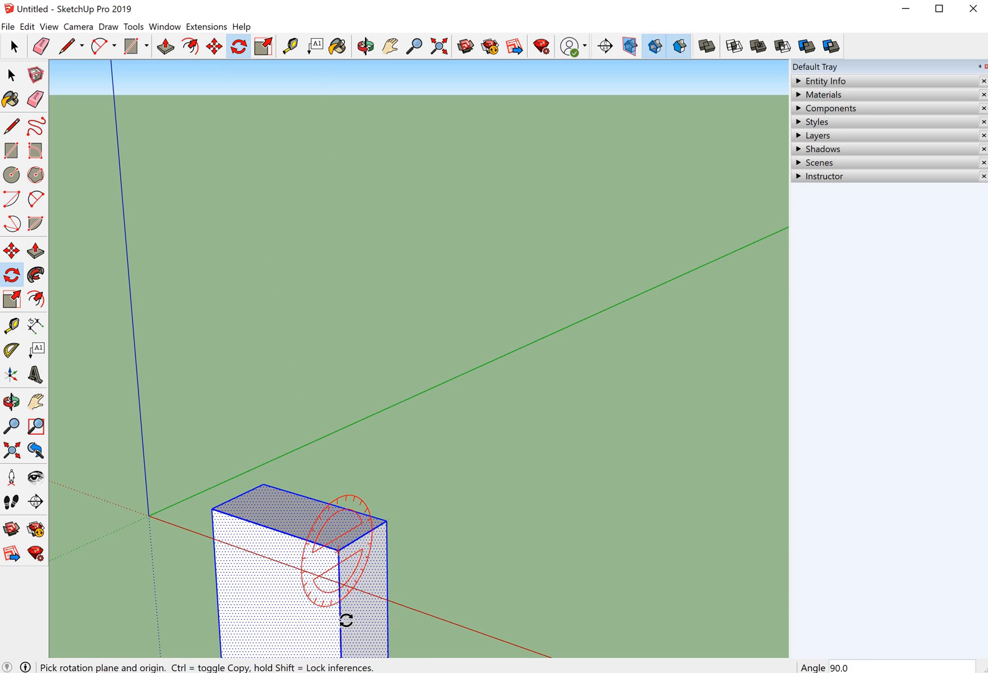
pyautogui.hotkey('ctrl', 'z')
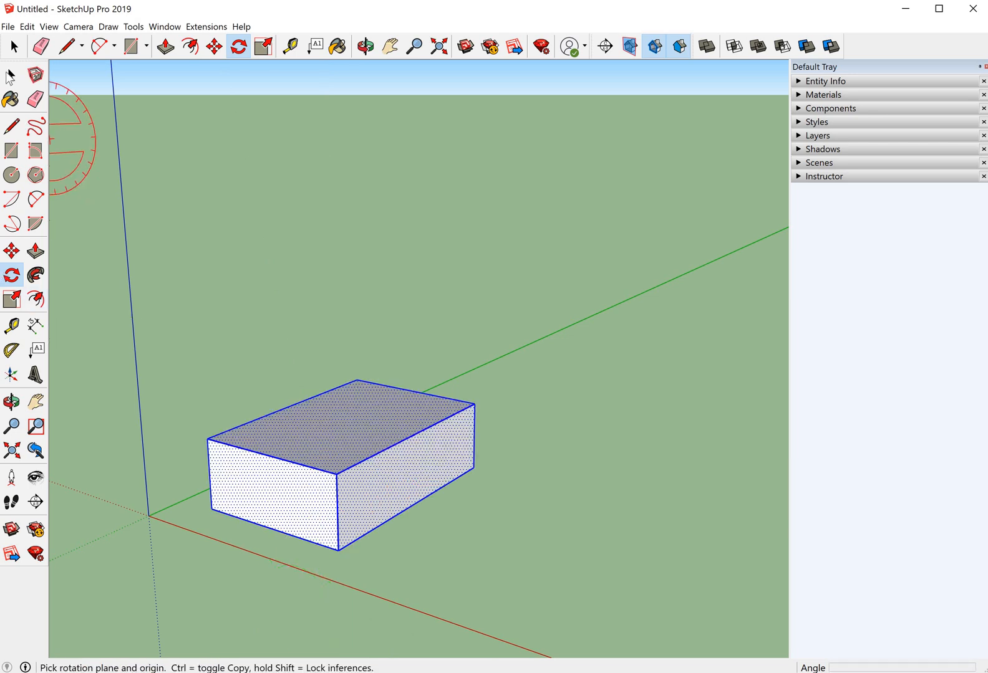
pyautogui.click(13, 46)
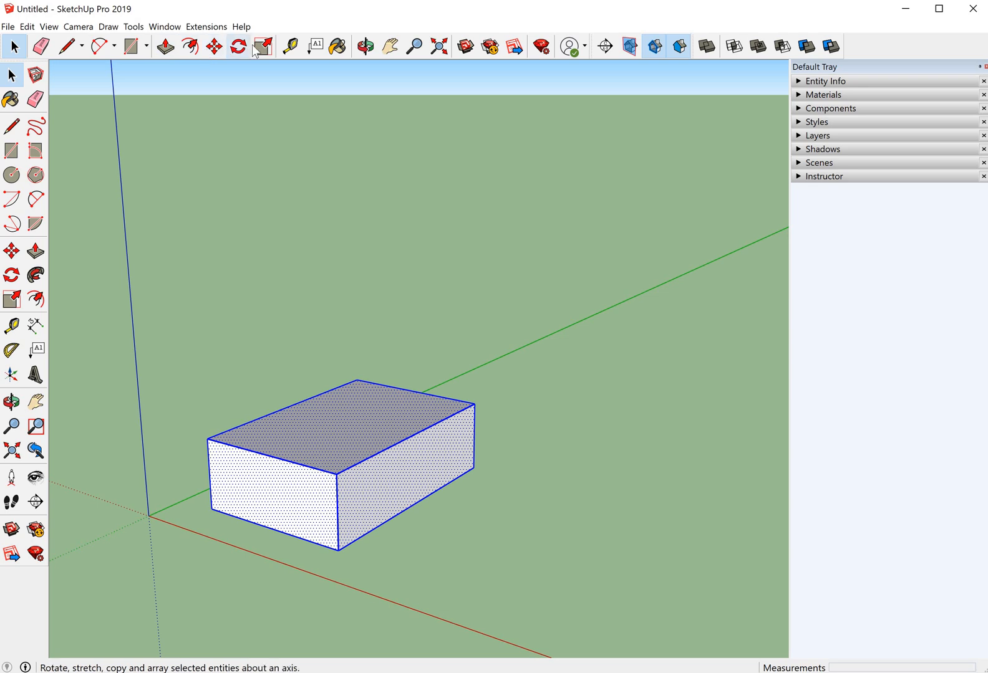
# Scale the selected box larger from its far upper corner, then reduce its height and scale it to about 0.76 along the red axis
pyautogui.press('s')
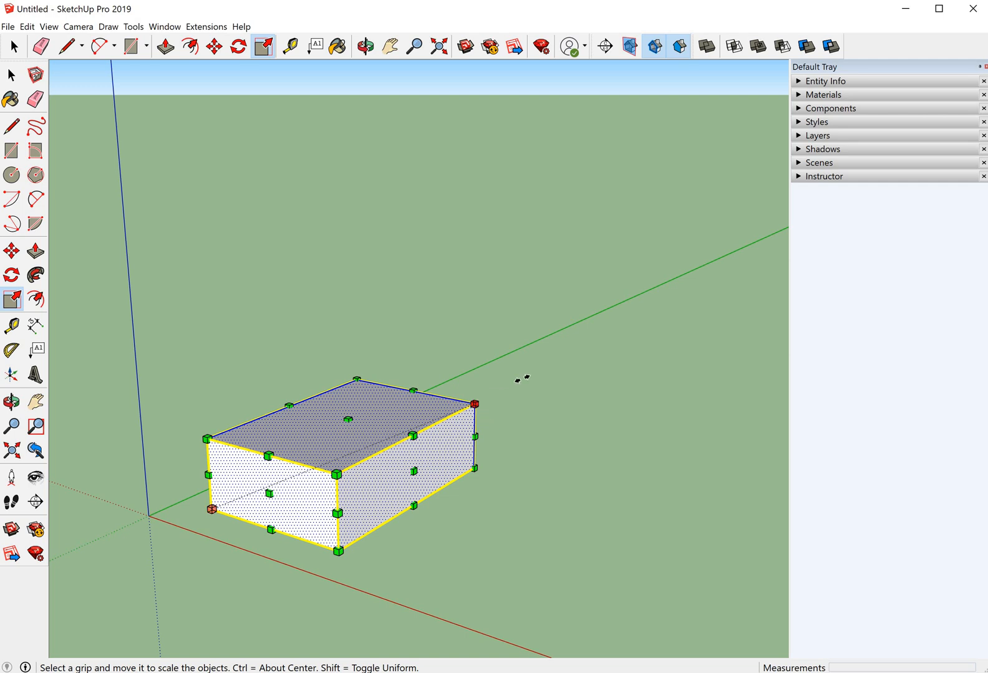
pyautogui.moveTo(522, 378); pyautogui.dragTo(589, 343)
pyautogui.moveTo(414, 373); pyautogui.dragTo(423, 445)
pyautogui.moveTo(512, 481); pyautogui.dragTo(450, 477)
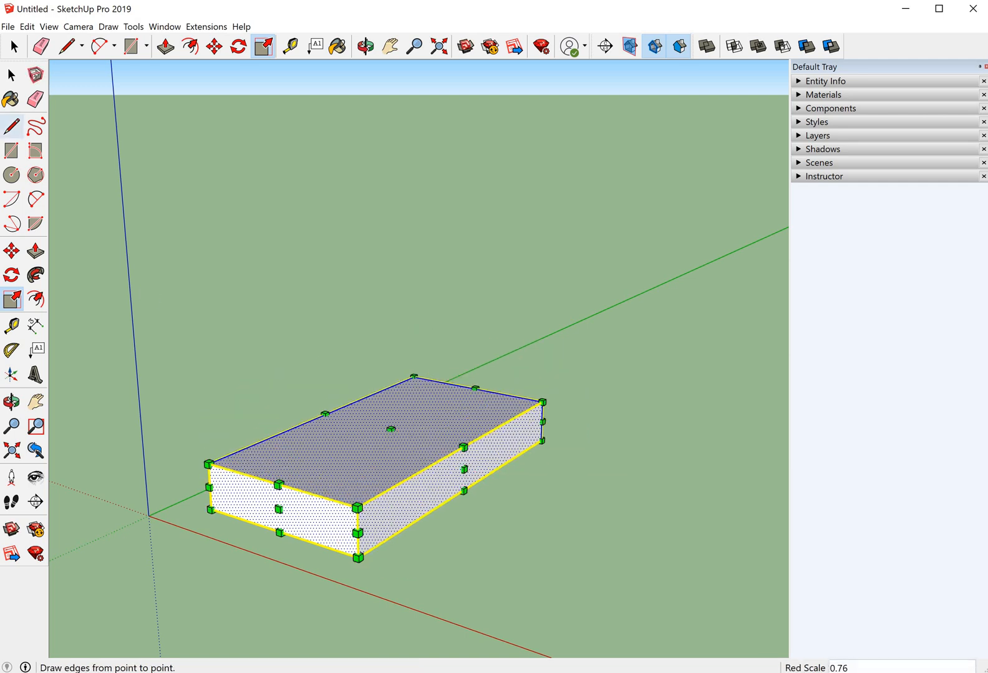
pyautogui.click(14, 47)
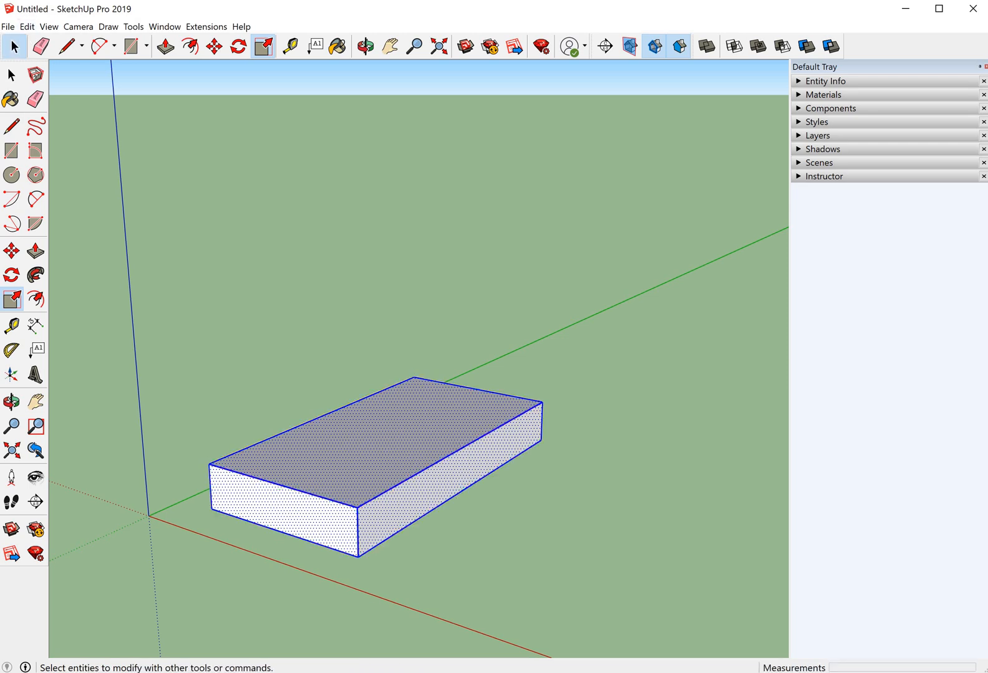
pyautogui.click(214, 46)
pyautogui.click(466, 377)
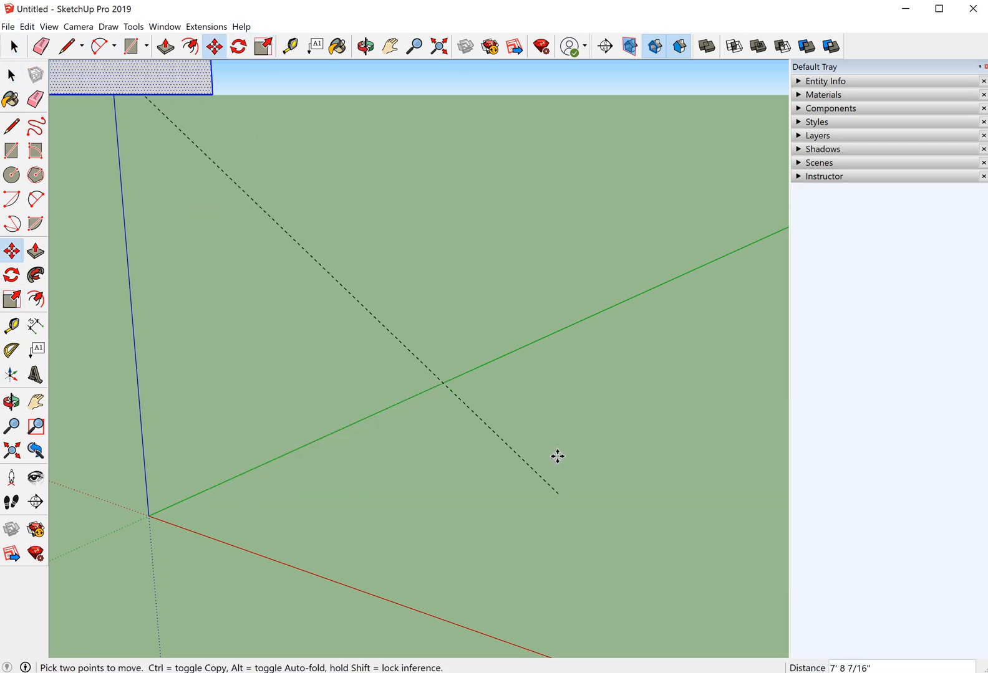
pyautogui.press('Escape')
pyautogui.click(11, 73)
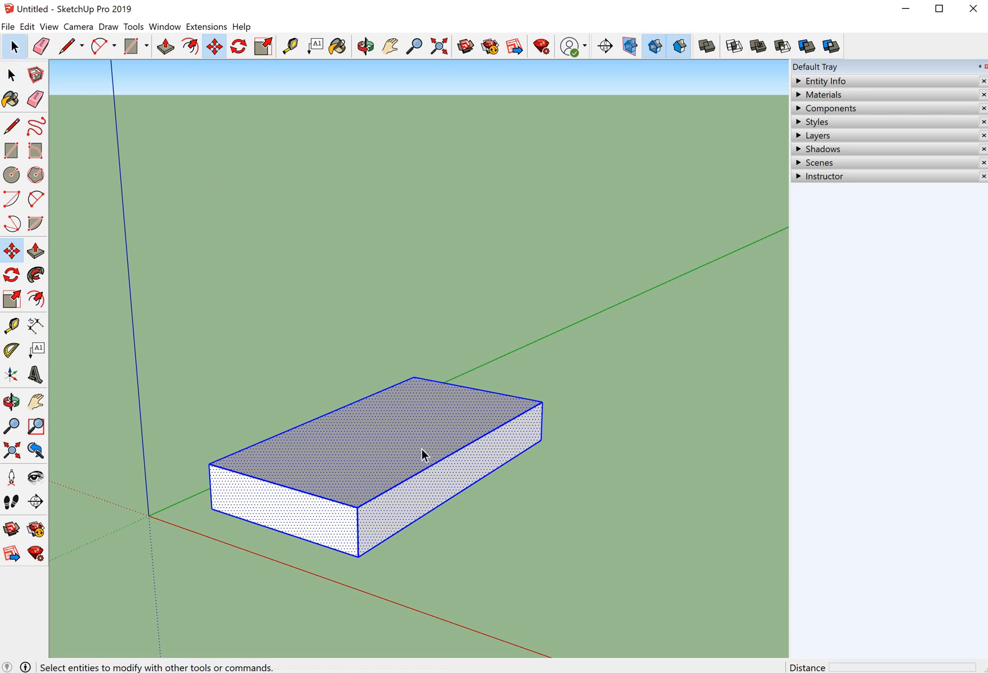
# Deselect the box, select only its upper long edge, clear the selection, and select the long side face
pyautogui.click(462, 490)
pyautogui.click(445, 463)
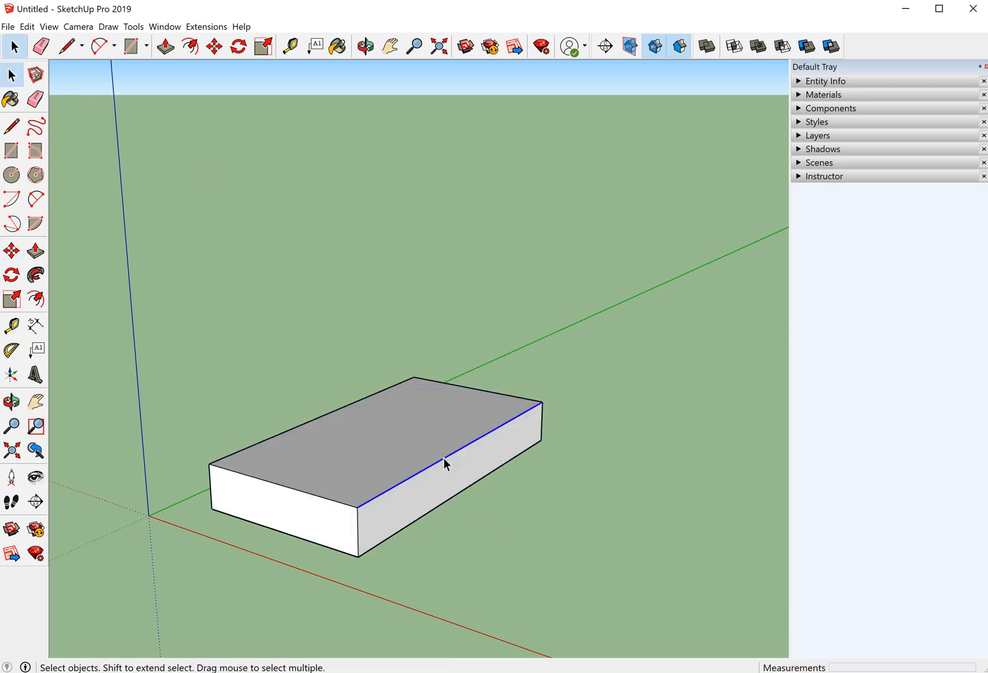
pyautogui.click(573, 503)
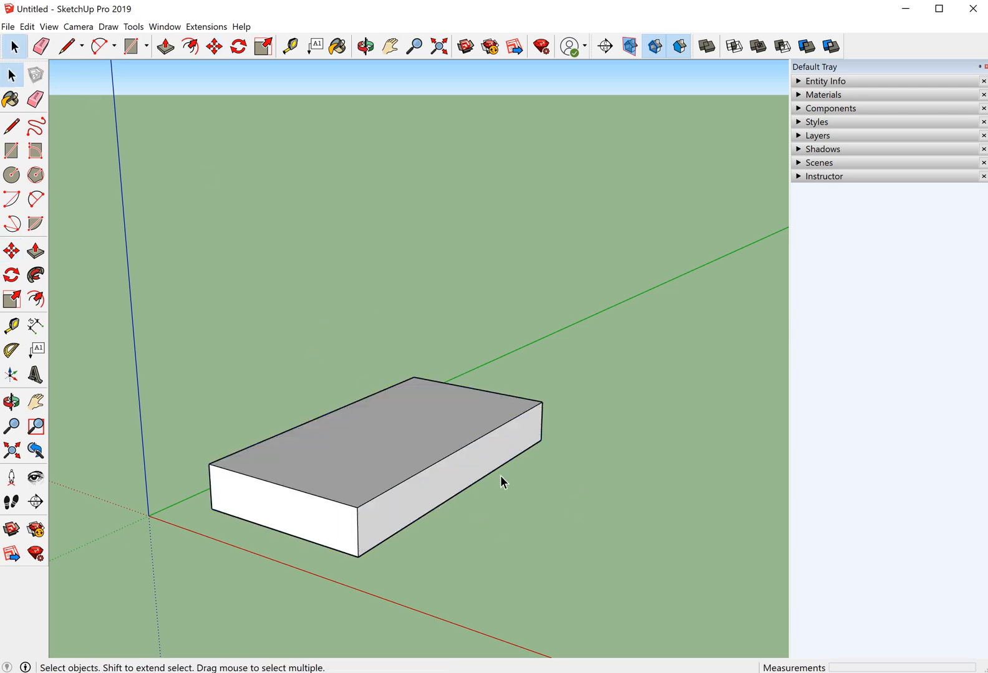
pyautogui.click(462, 471)
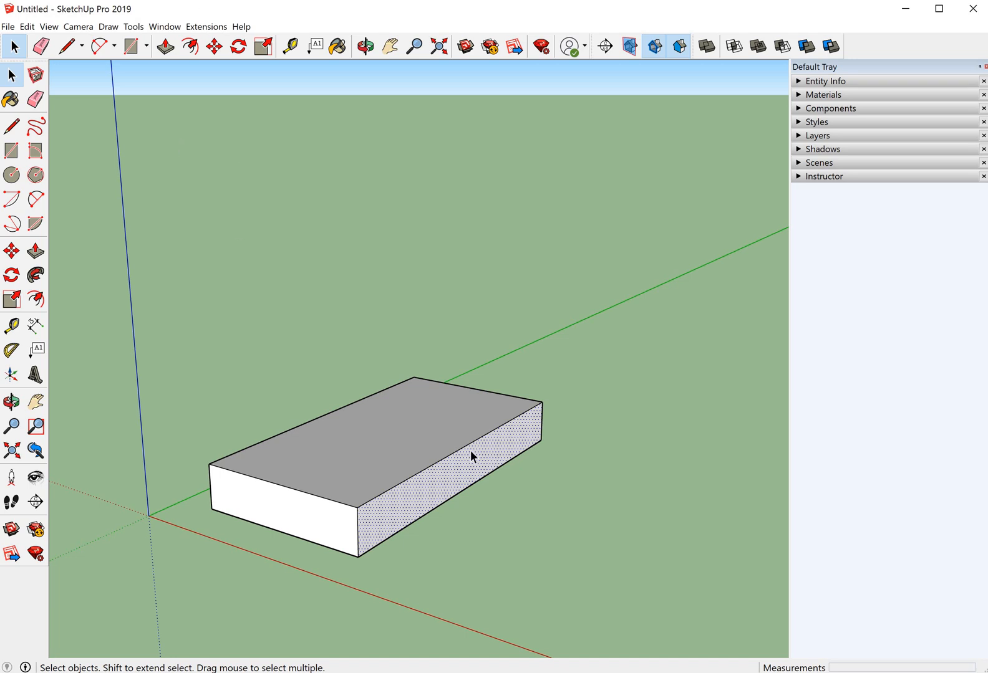
# Move the box's upper long edge inward along the red axis by about 8 3/16" to slope the side face
pyautogui.click(462, 449)
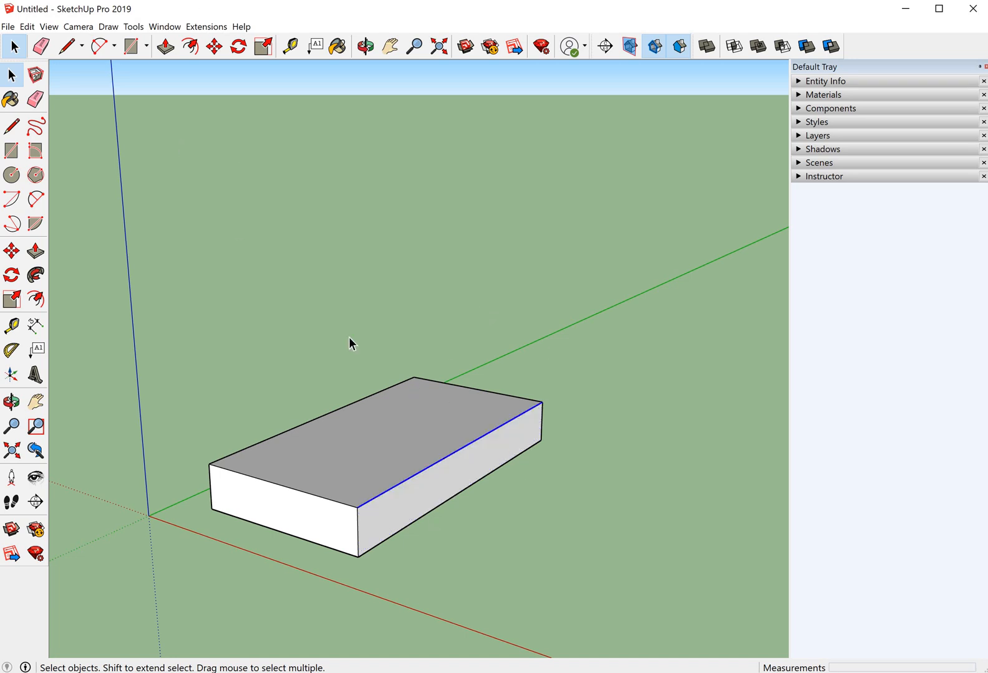
pyautogui.click(214, 46)
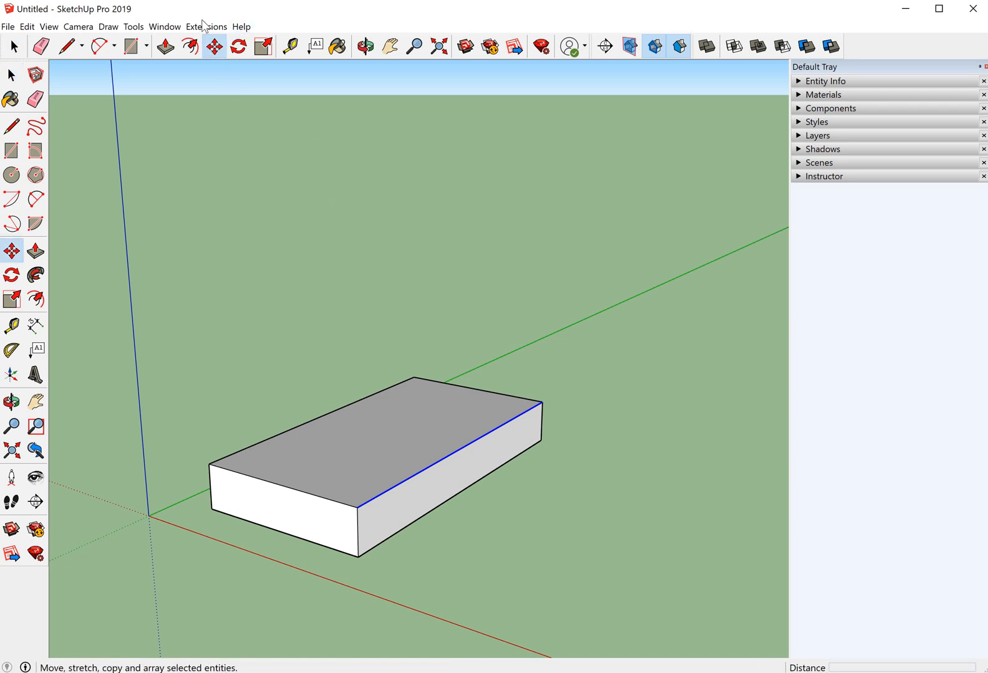
pyautogui.click(466, 447)
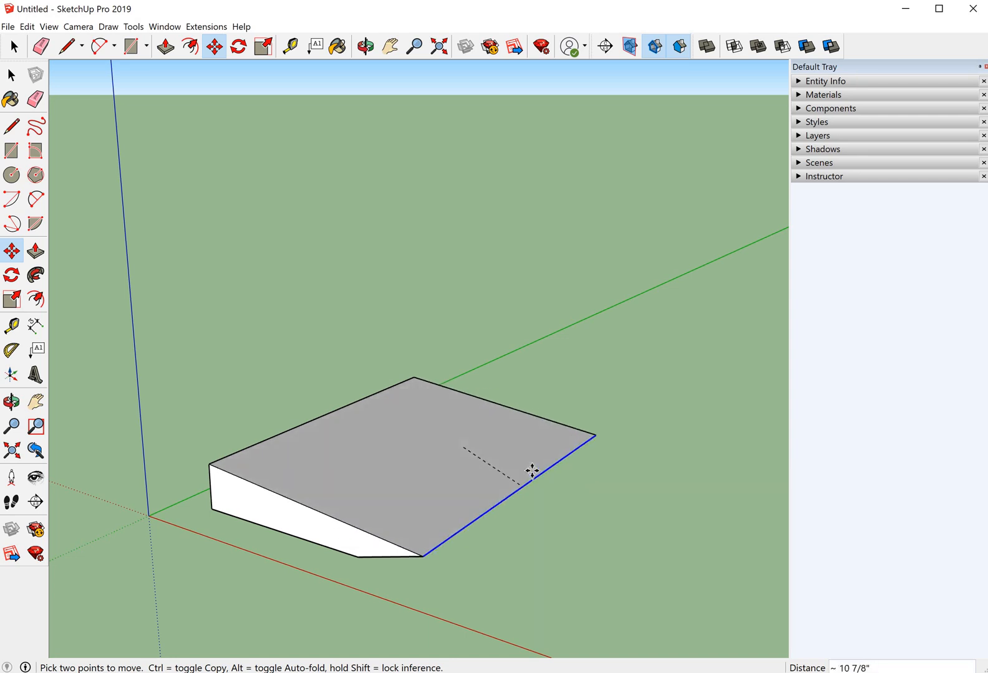
pyautogui.click(422, 410)
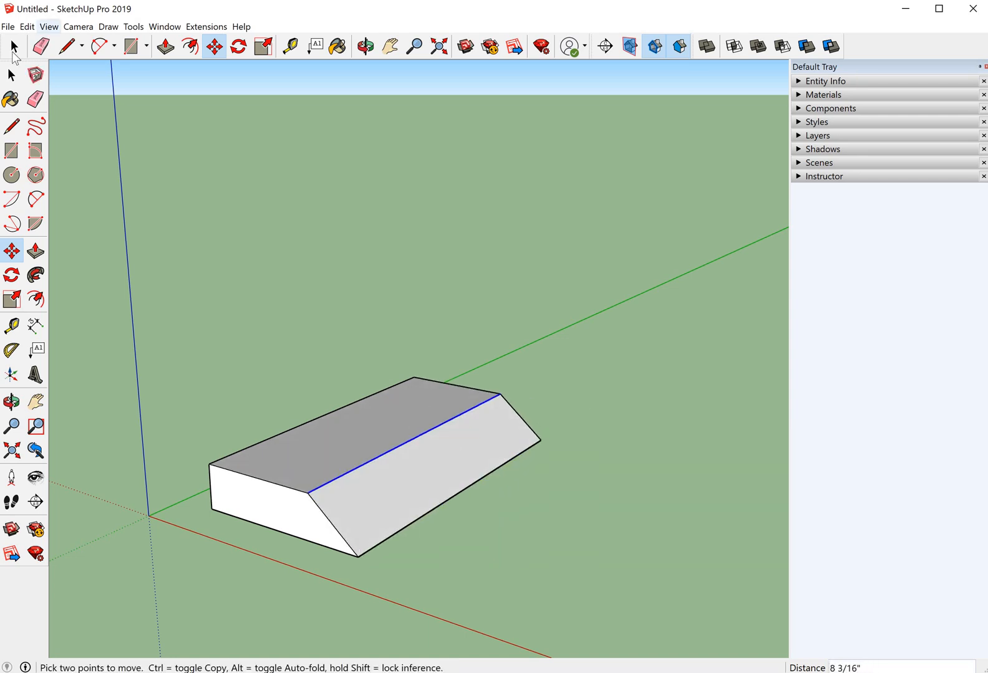
pyautogui.click(14, 47)
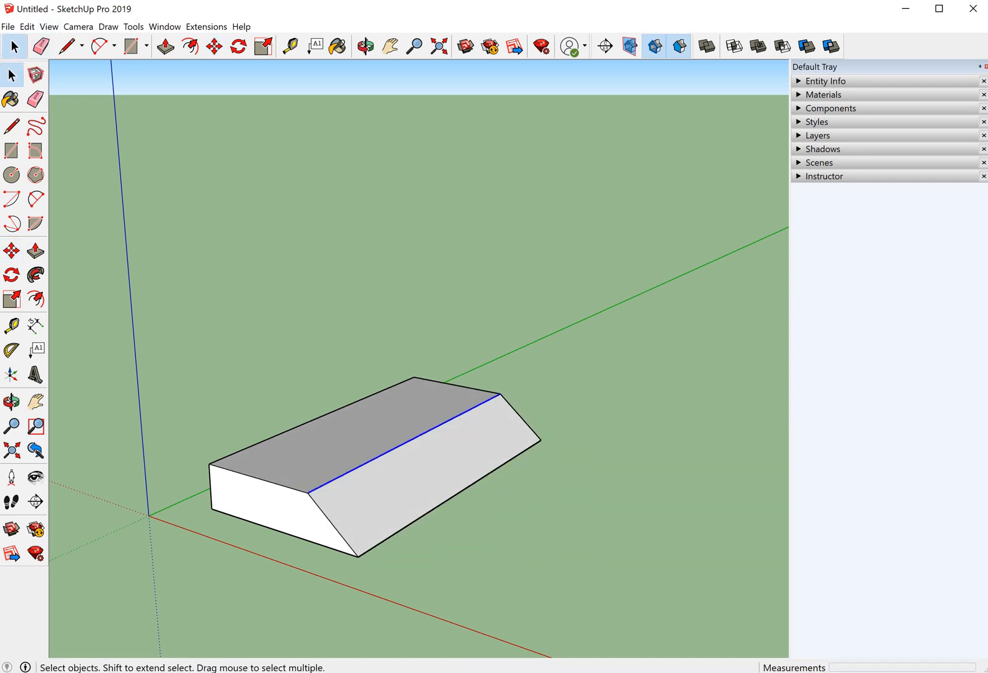
# Draw a closed rectangle of about 1' 9" by 2' 10 5/16" beside the box with the Line tool, following the red and green axes
pyautogui.click(67, 46)
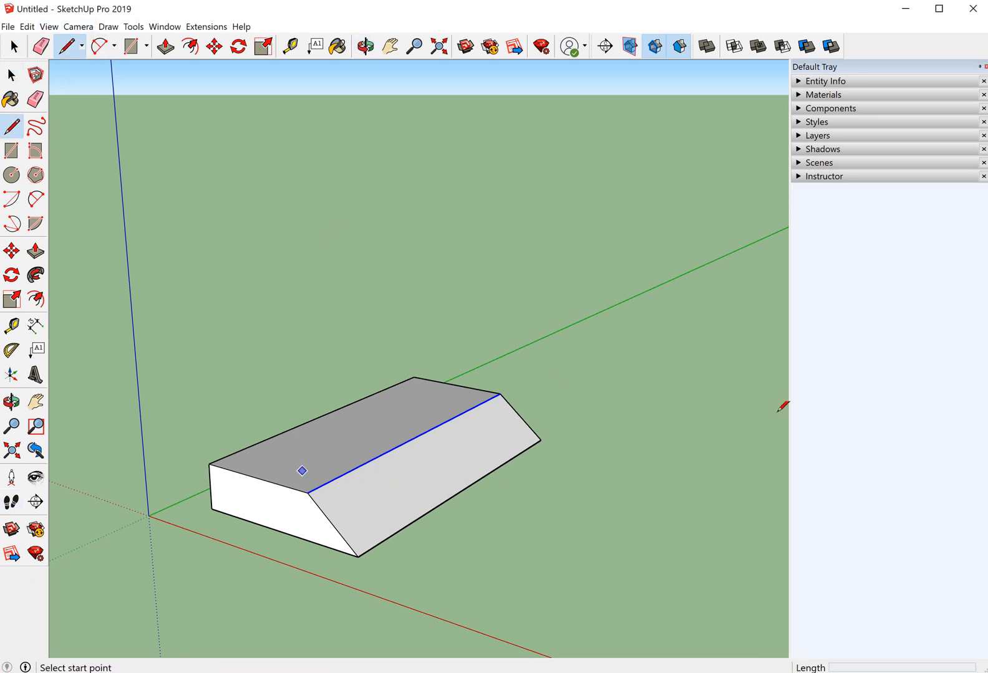
pyautogui.click(409, 585)
pyautogui.click(538, 490)
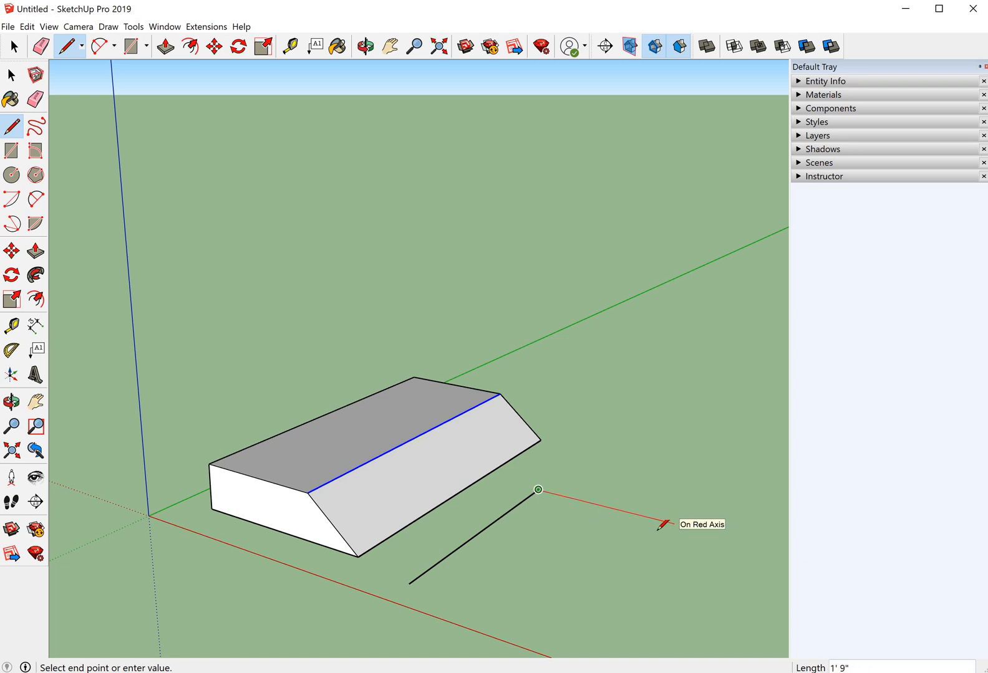
pyautogui.click(674, 523)
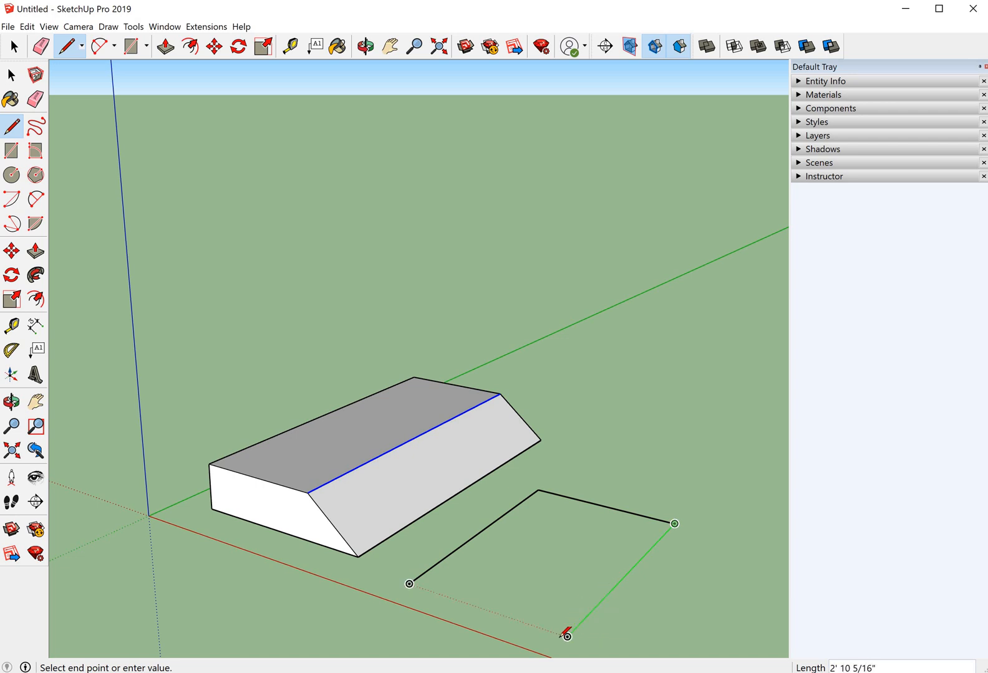
pyautogui.click(567, 637)
pyautogui.click(409, 584)
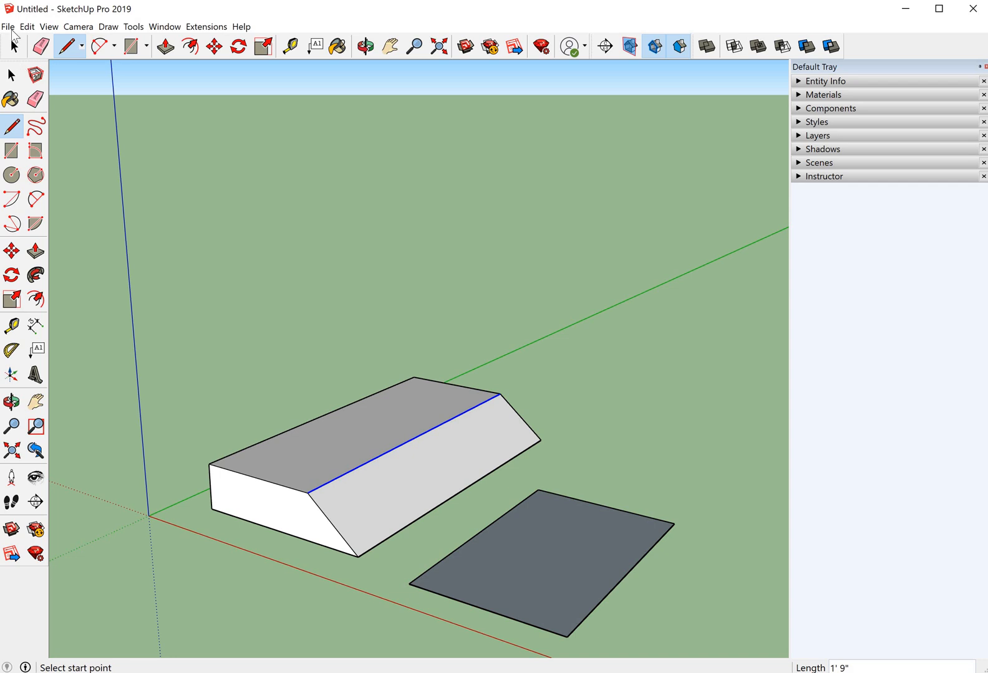
pyautogui.click(14, 45)
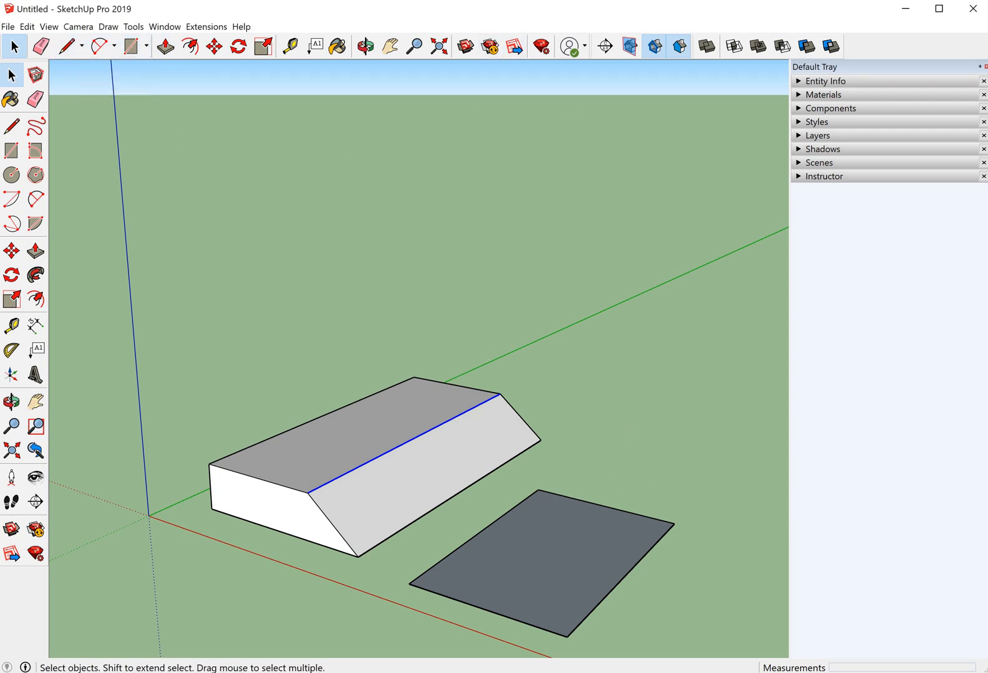
pyautogui.press('l')
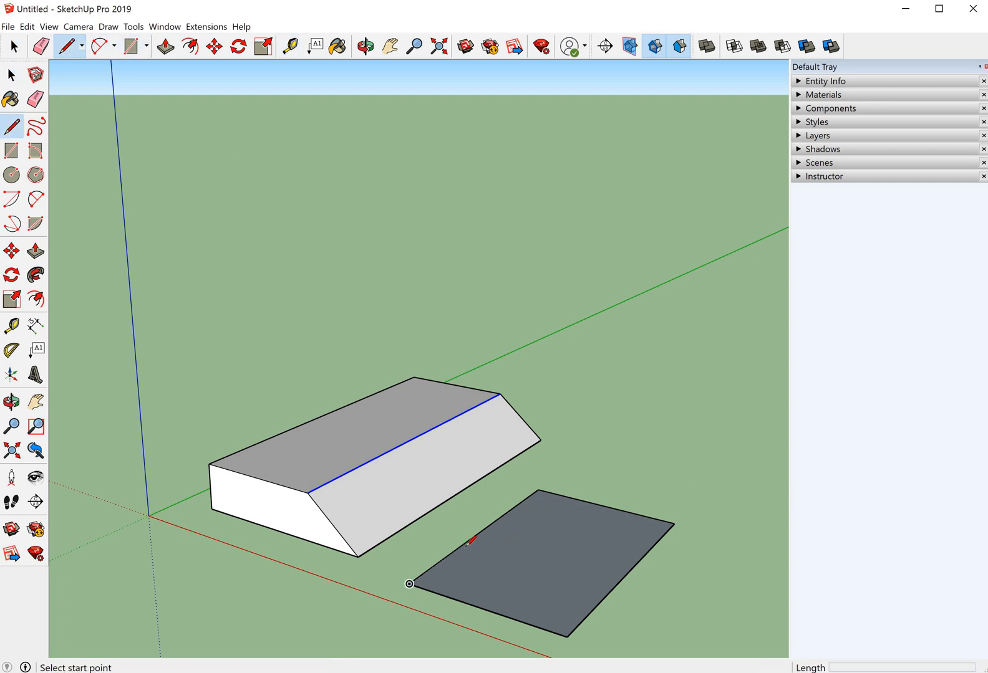
pyautogui.click(409, 584)
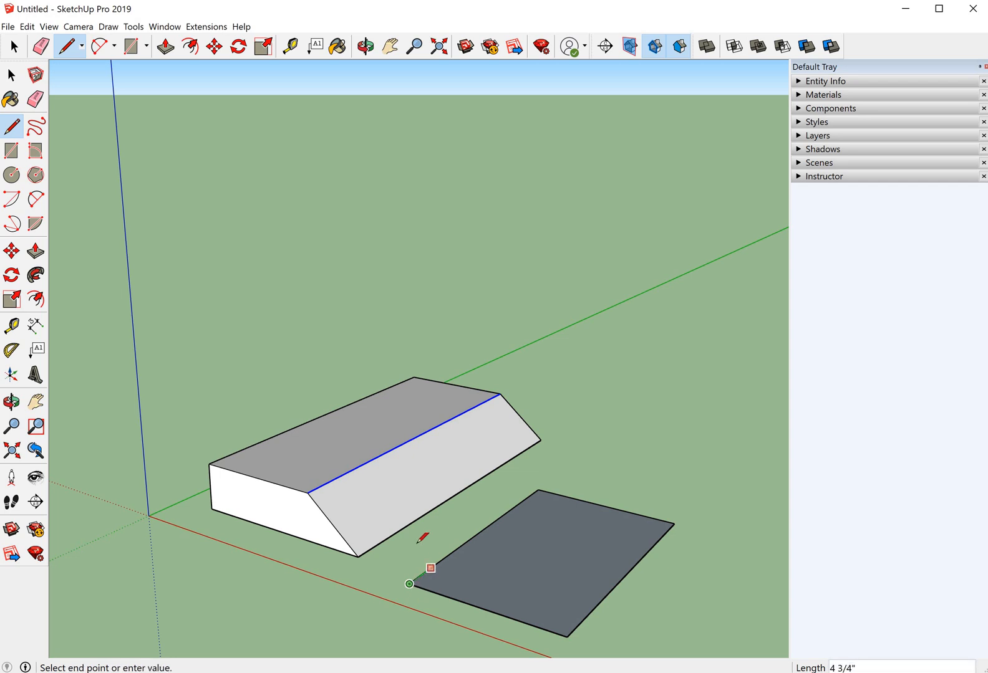
pyautogui.scroll(-3, 419, 524)
pyautogui.press('Escape')
pyautogui.scroll(2, 599, 603)
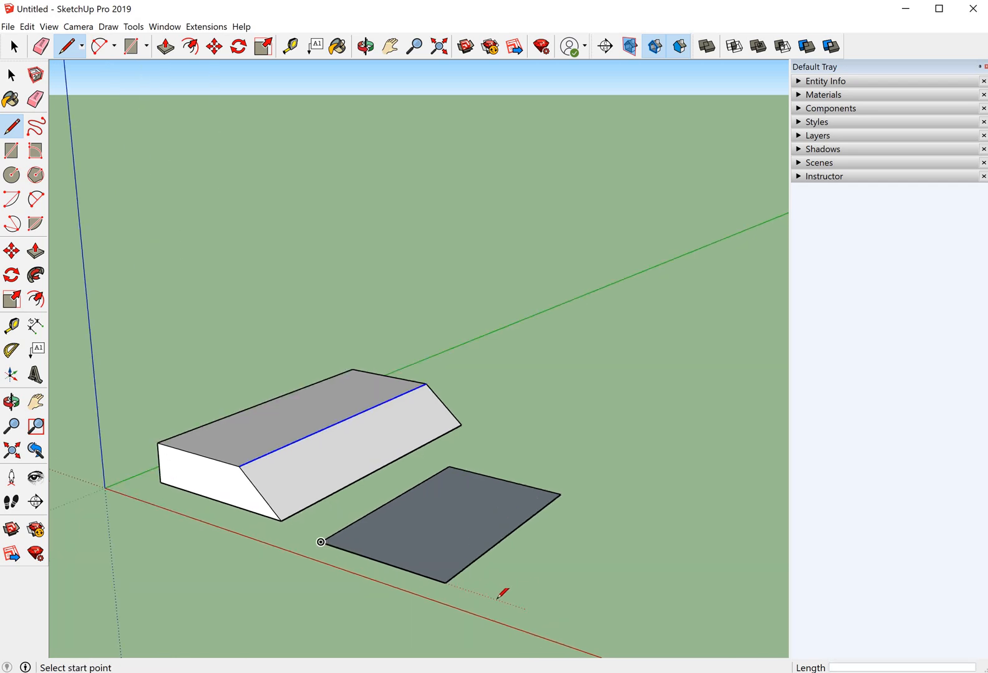
pyautogui.click(497, 598)
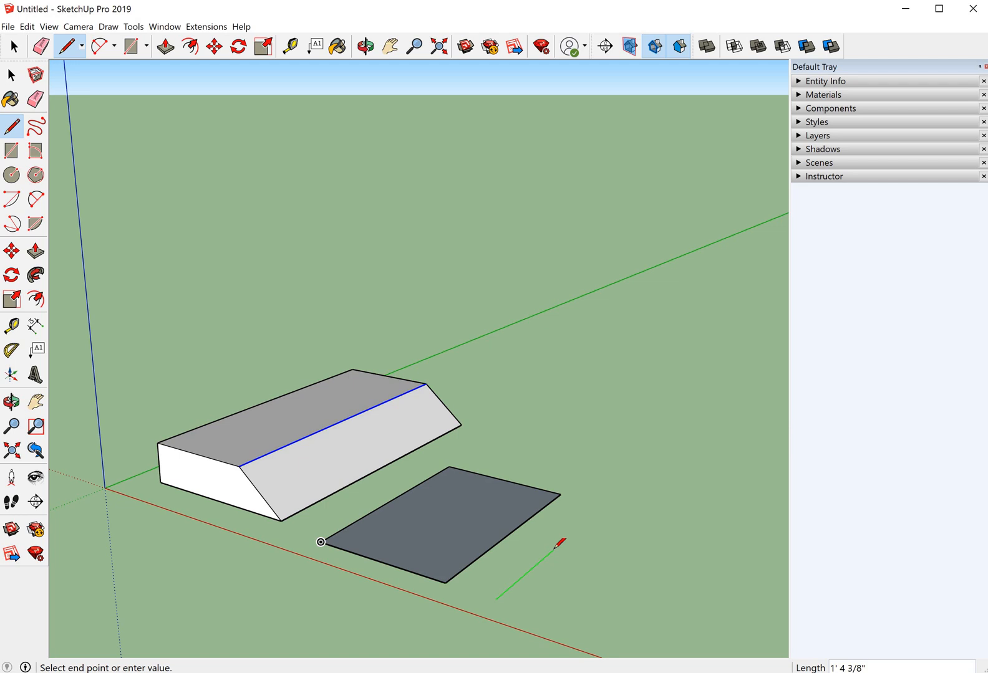
pyautogui.write('3')
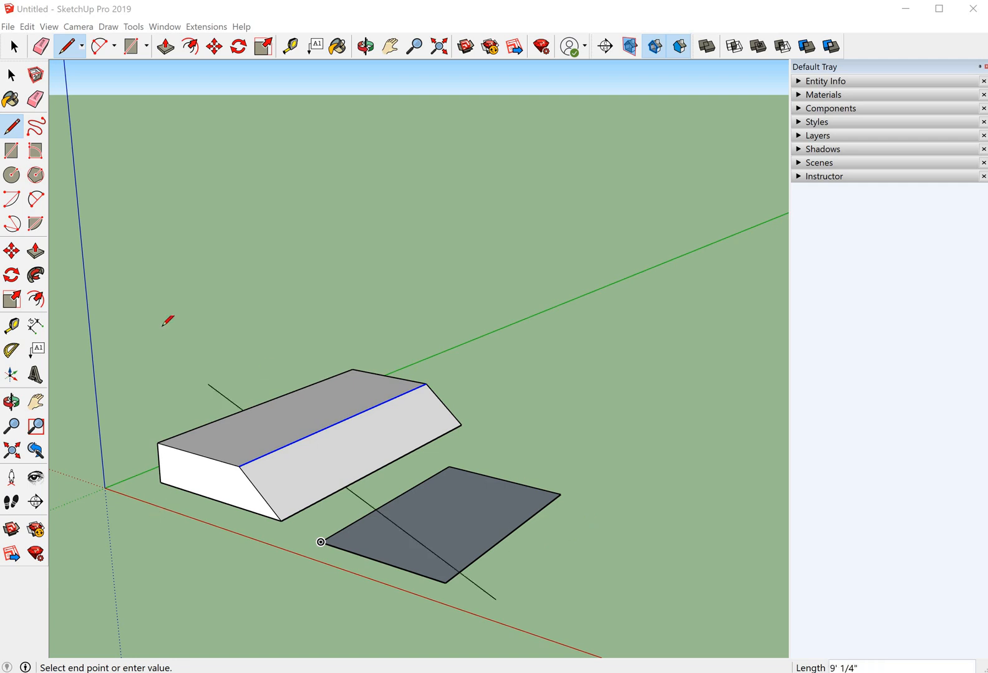
pyautogui.press('space')
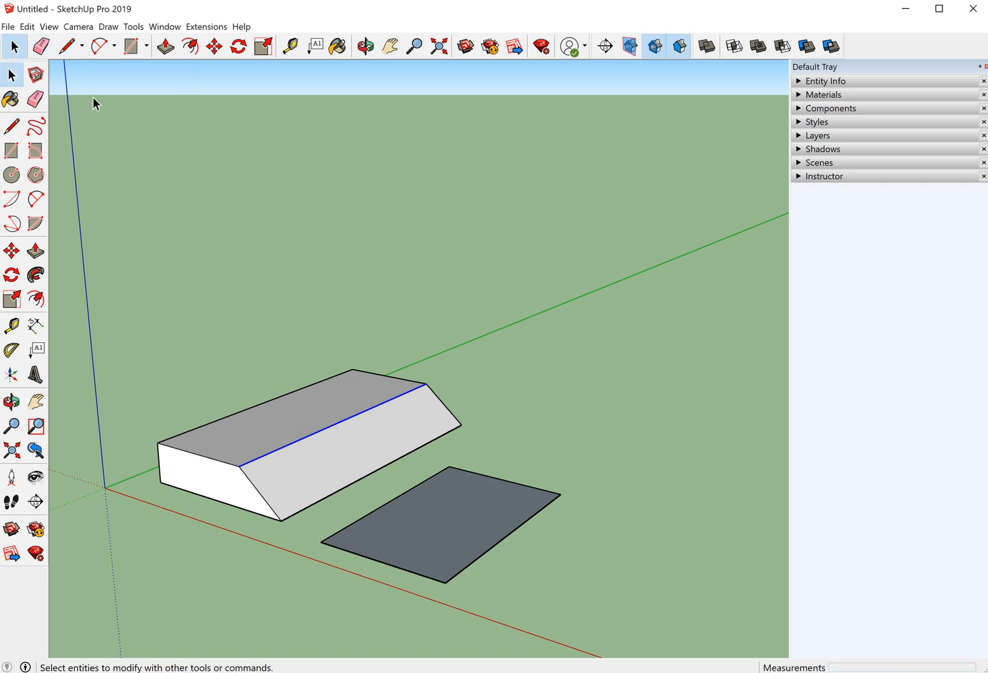
pyautogui.click(66, 46)
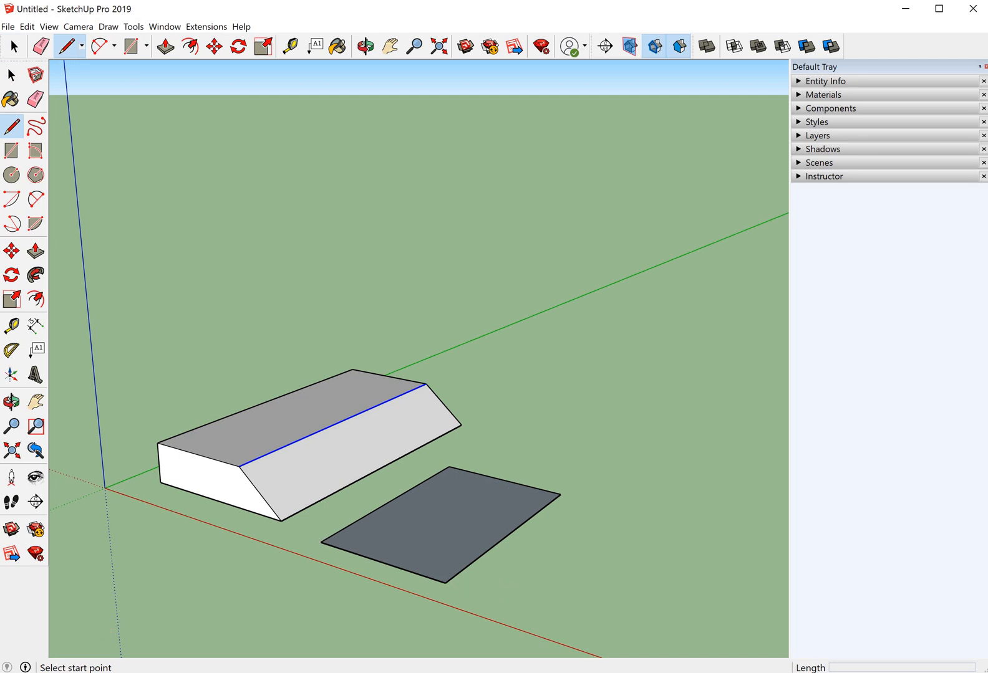
pyautogui.press('space')
# Draw a single 3' line along the green axis on the ground beside the small rectangle
pyautogui.click(66, 46)
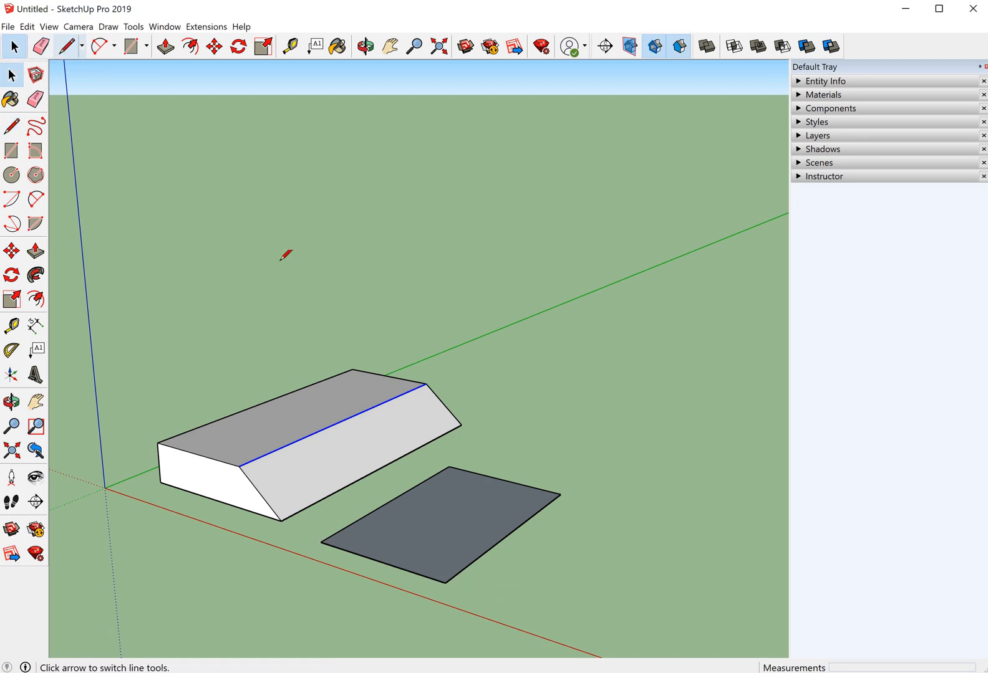
pyautogui.click(478, 593)
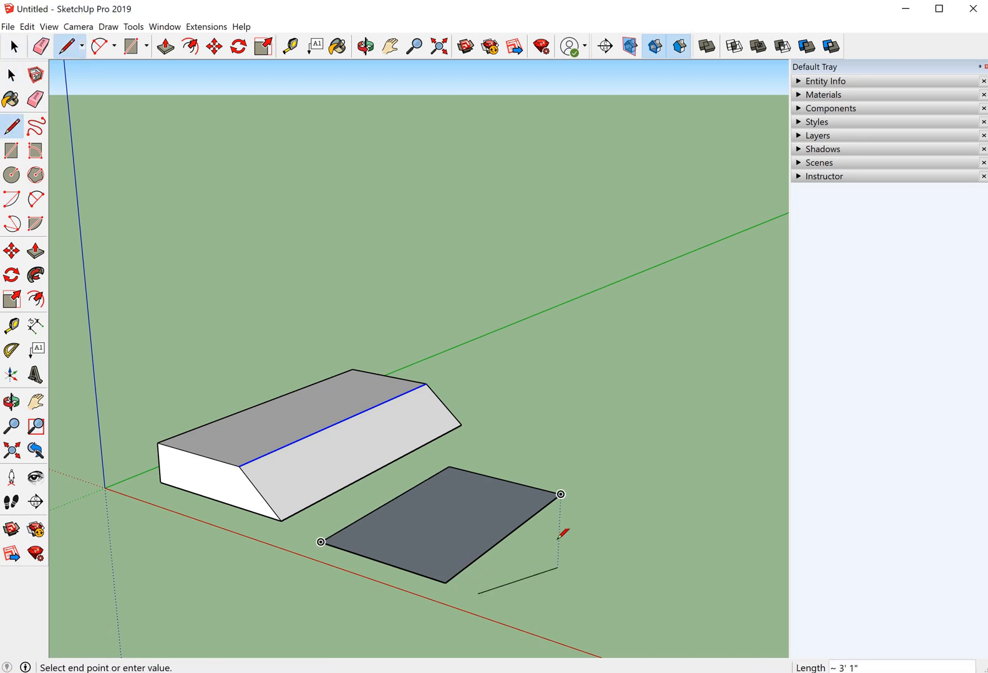
pyautogui.write('3')
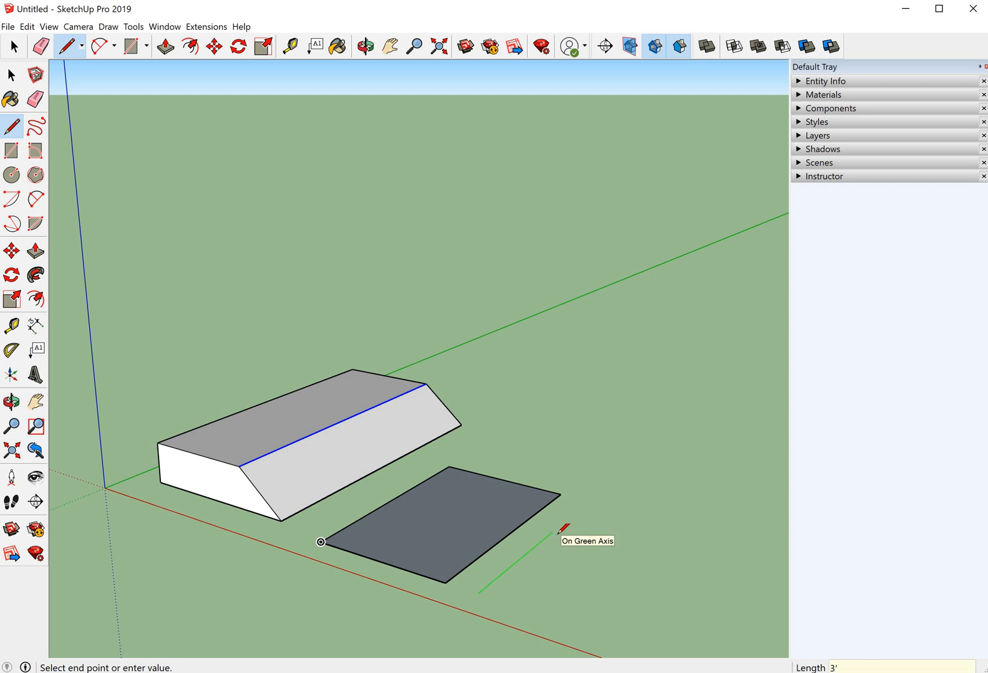
pyautogui.press('Return')
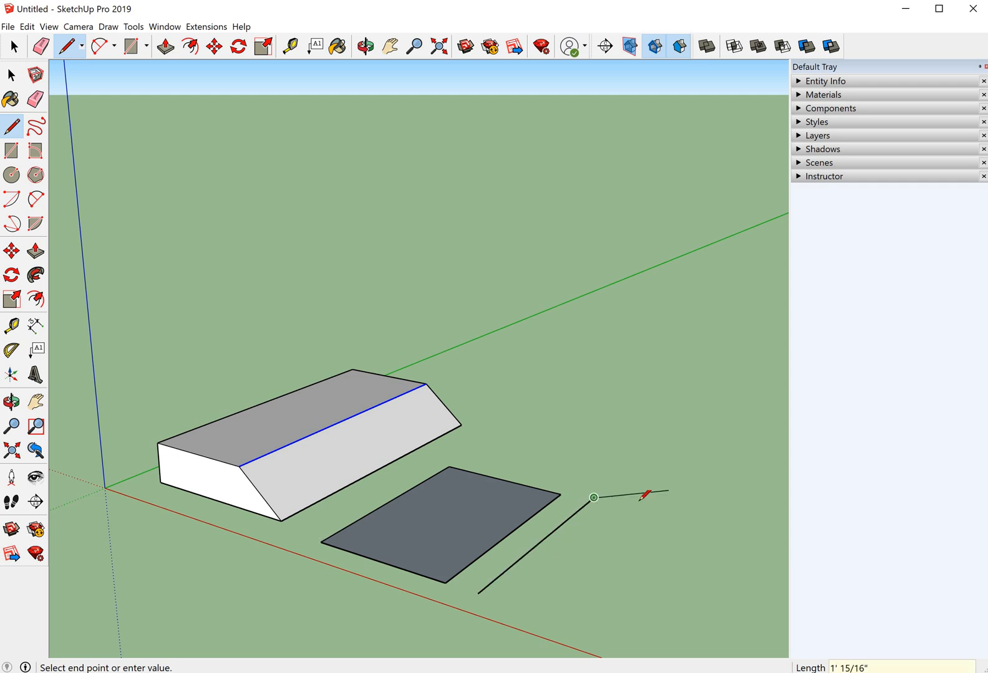
pyautogui.scroll(-1, 644, 516)
pyautogui.scroll(3, 701, 479)
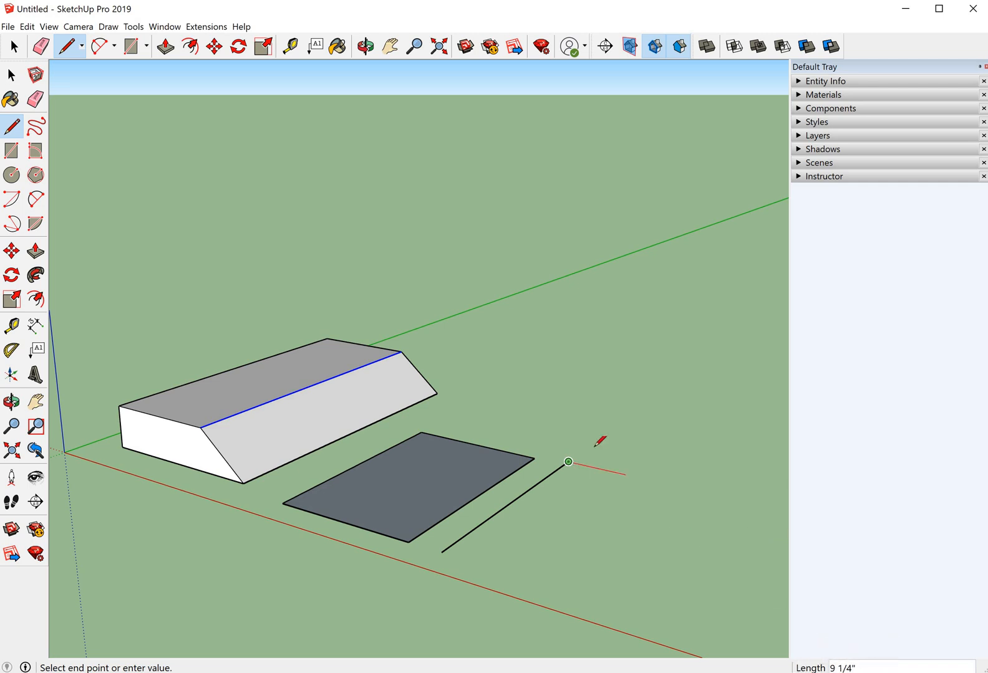
pyautogui.press('Escape')
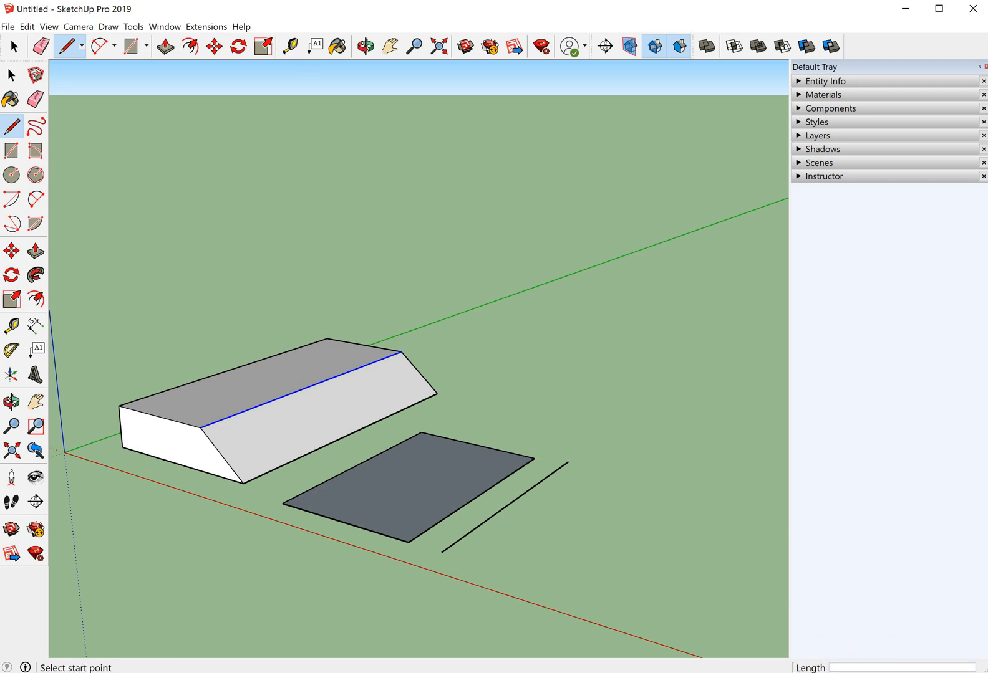
# Draw a 3' by 8' rectangle on the ground beyond the single line with the Rectangle tool
pyautogui.click(135, 51)
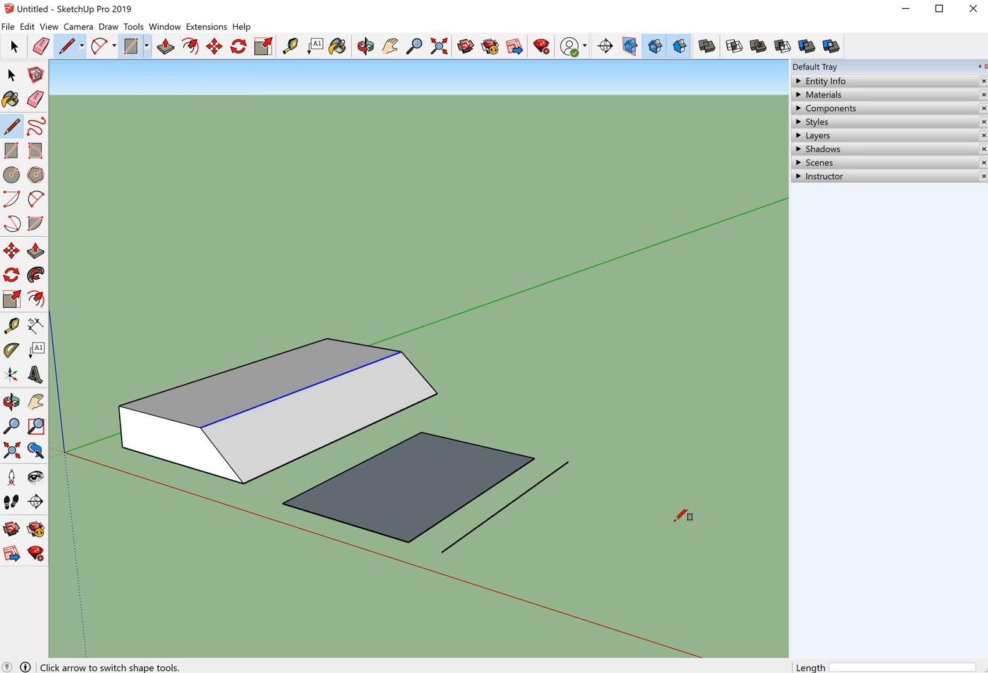
pyautogui.click(494, 569)
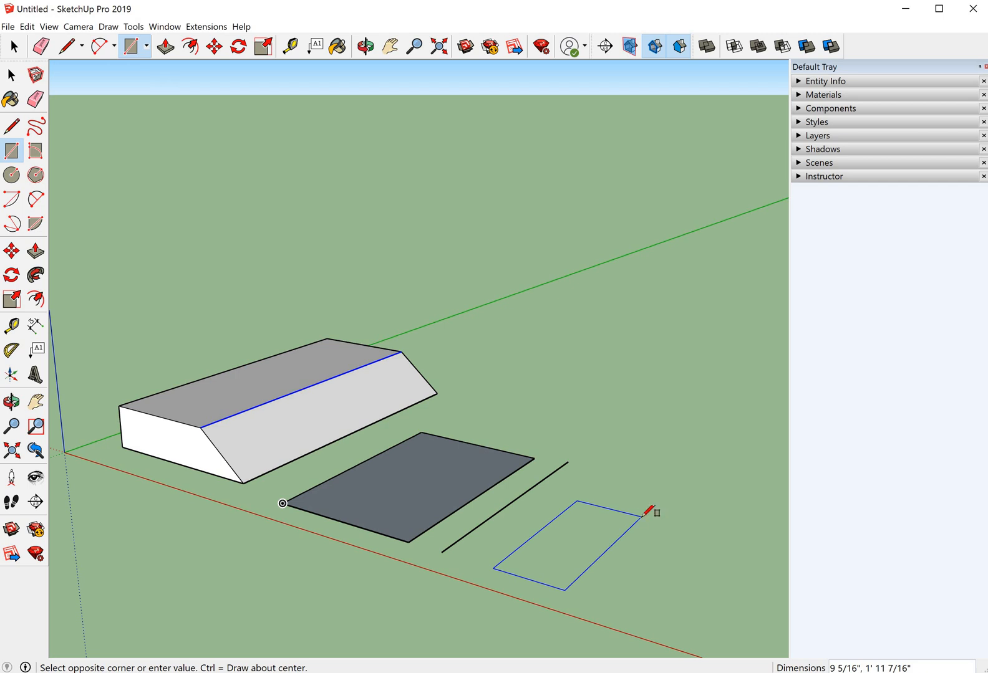
pyautogui.write('3/4", 2\' 10 5')
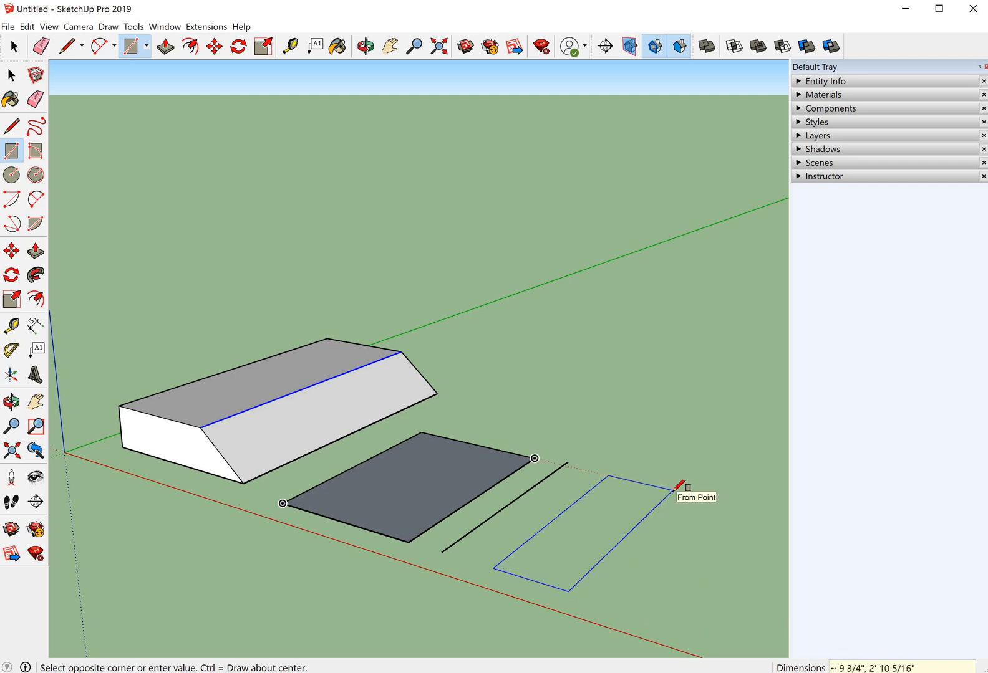
pyautogui.write("3',8")
pyautogui.press('Return')
pyautogui.scroll(-6, 681, 481)
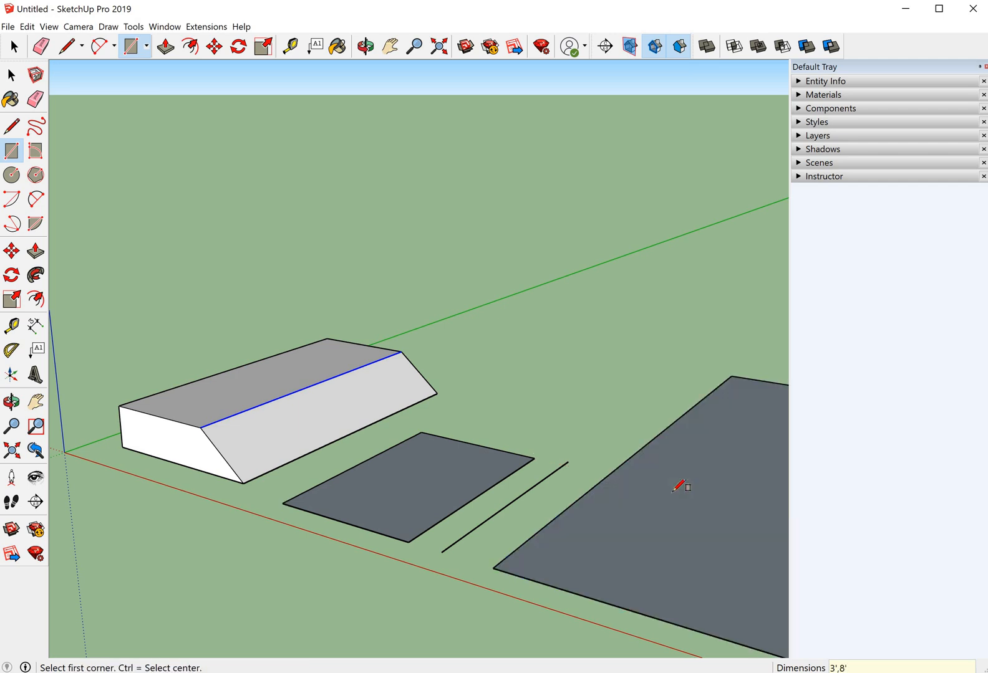
pyautogui.scroll(3, 779, 432)
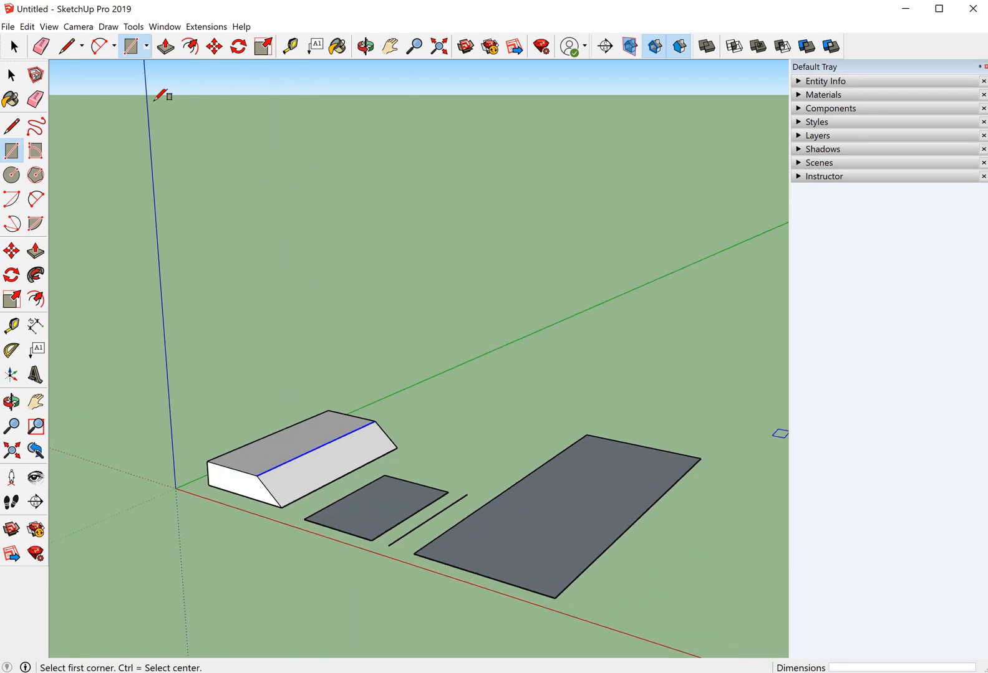
pyautogui.press('space')
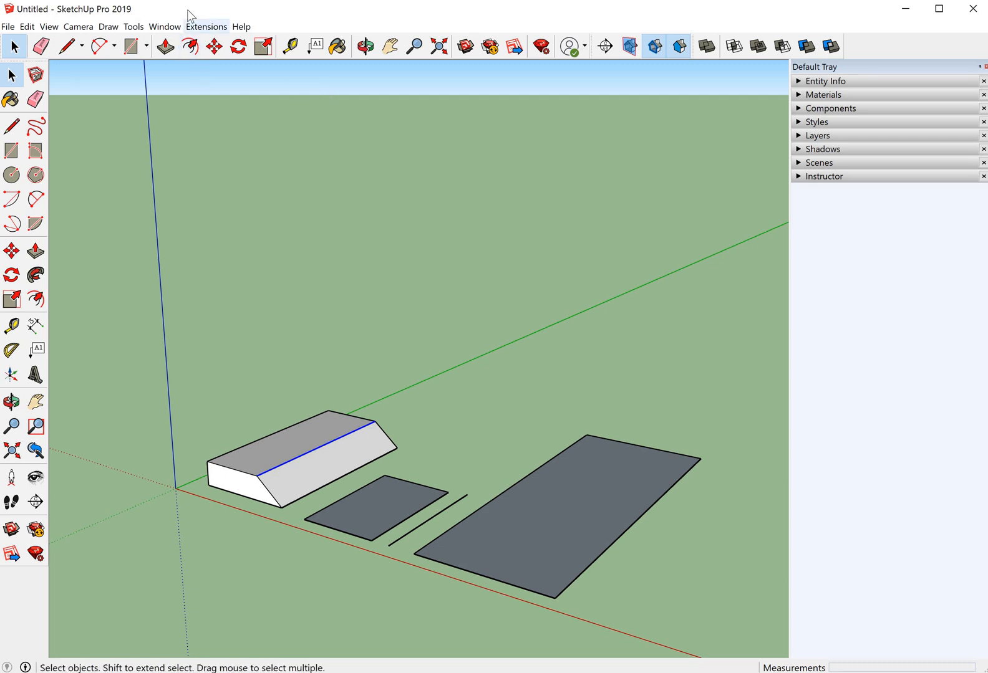
# Draw a circle with a 2' radius on the ground beside the 3' by 8' rectangle
pyautogui.click(145, 48)
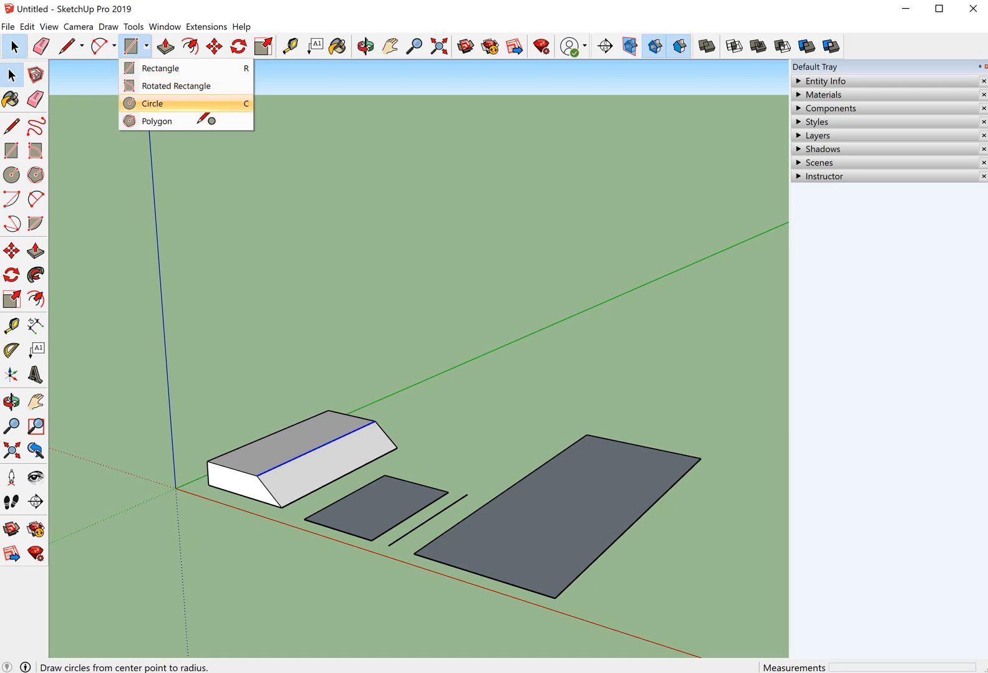
pyautogui.click(181, 103)
pyautogui.scroll(-5, 201, 190)
pyautogui.scroll(3, 541, 430)
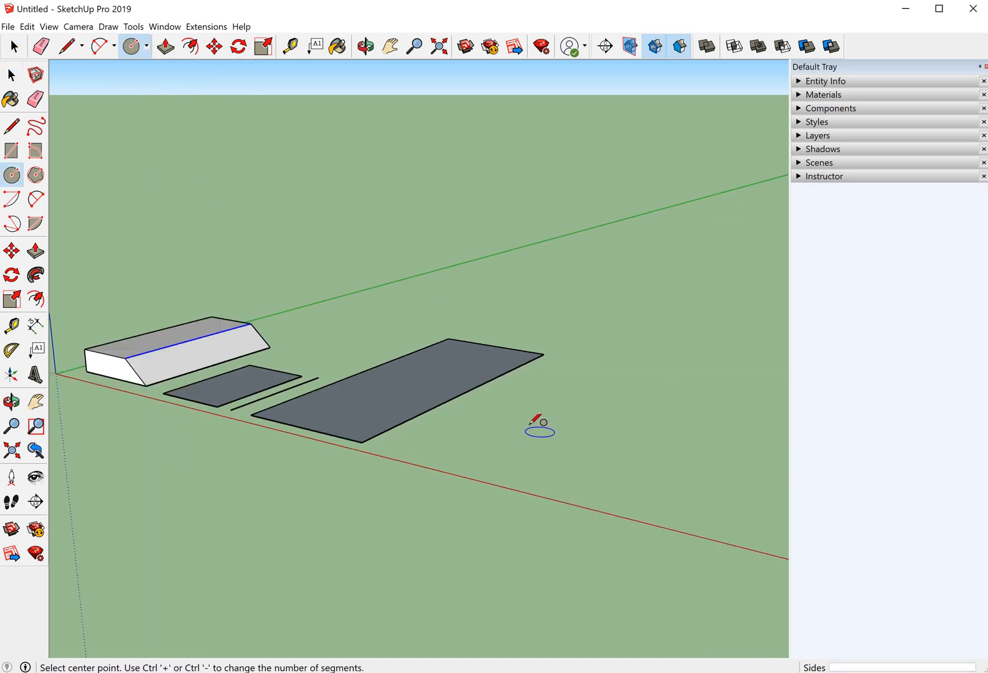
pyautogui.click(449, 458)
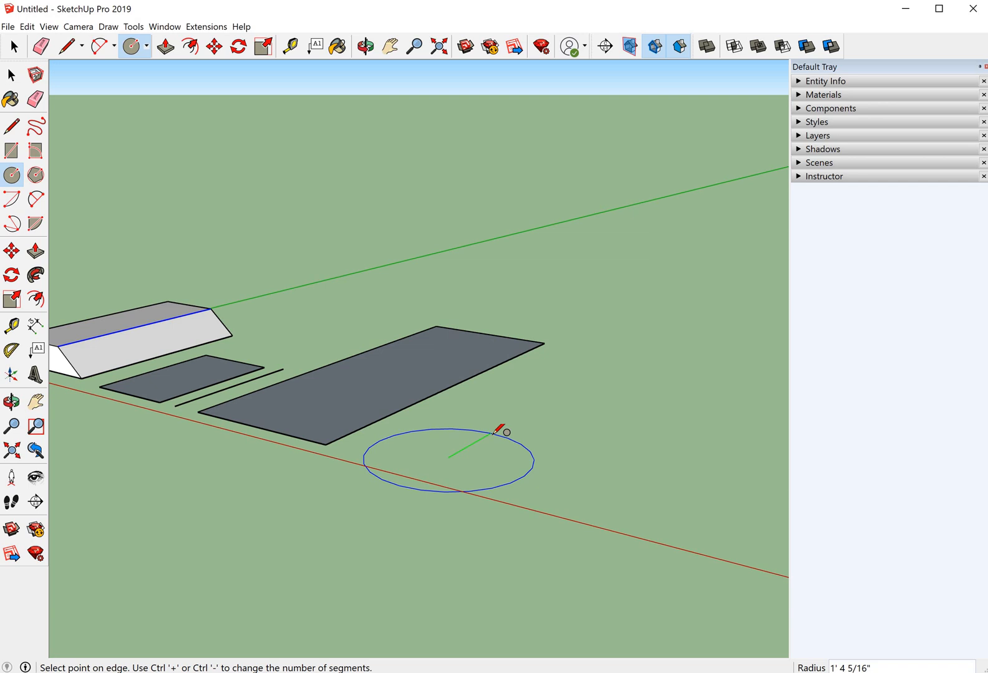
pyautogui.write("2'")
pyautogui.press('Return')
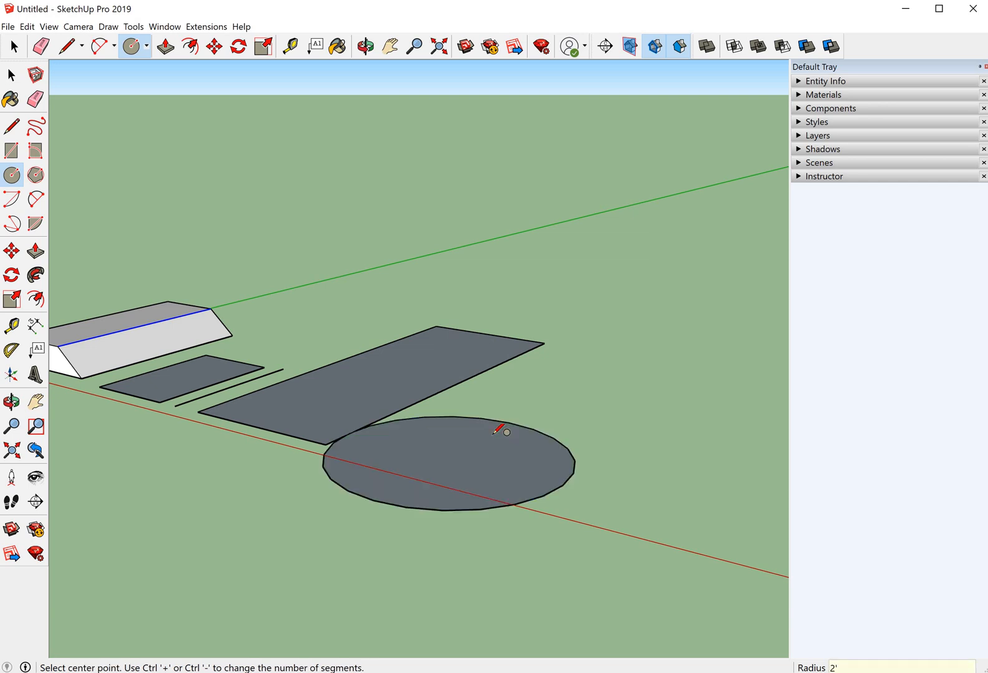
pyautogui.click(14, 46)
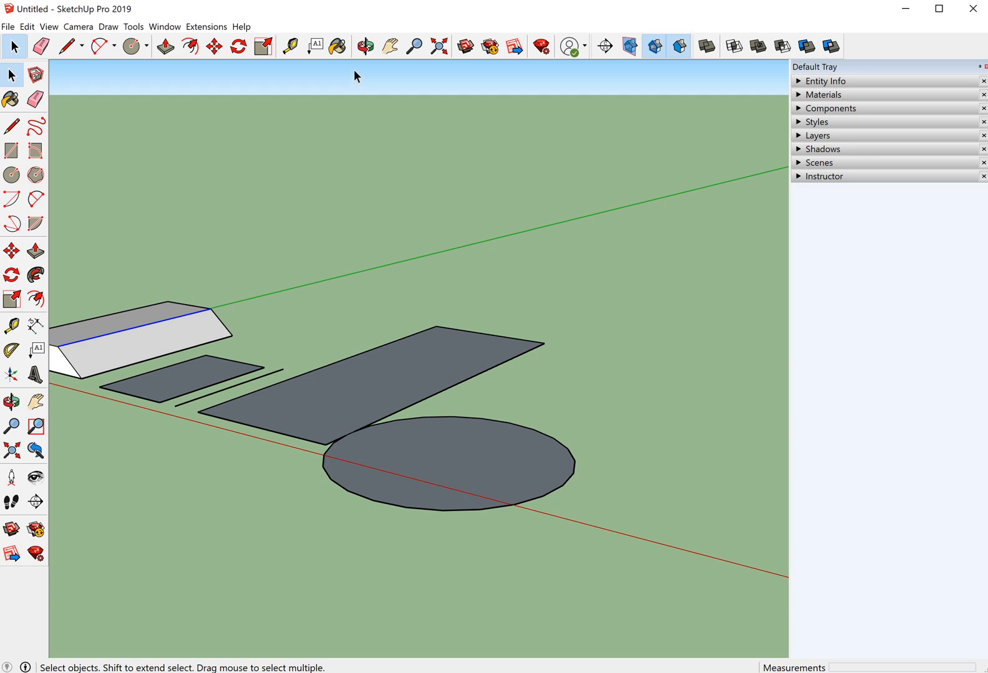
# Draw a small six-sided polygon on the ground along the red axis, just beyond the circle
pyautogui.click(146, 46)
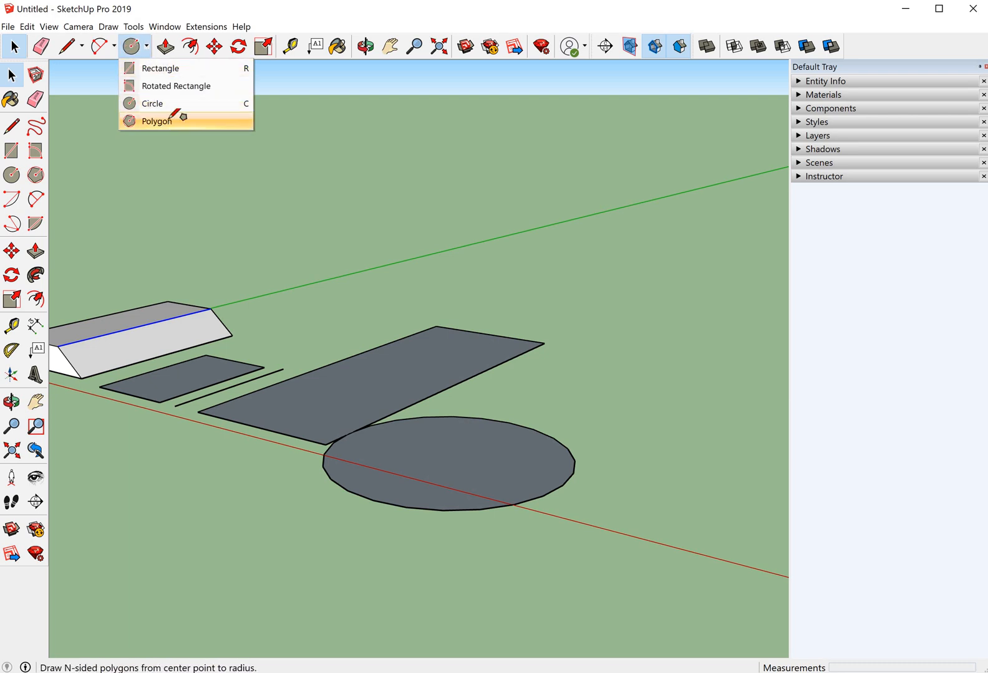
pyautogui.click(170, 121)
pyautogui.click(605, 535)
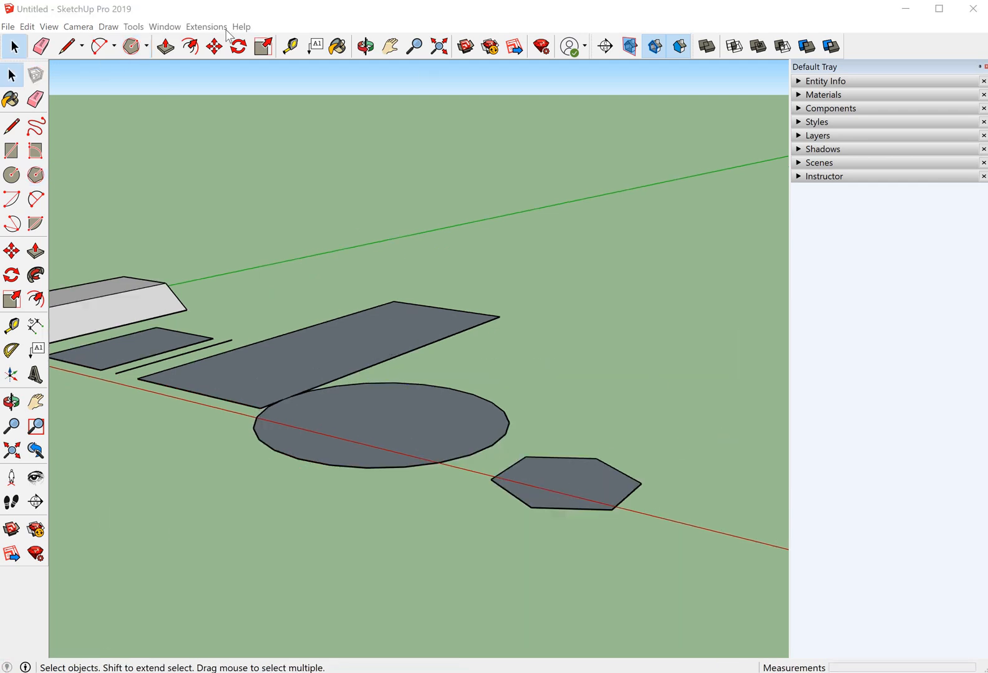
# Draw an eight-sided polygon with a 2' inscribed radius on the ground beyond the small hexagon
pyautogui.click(132, 47)
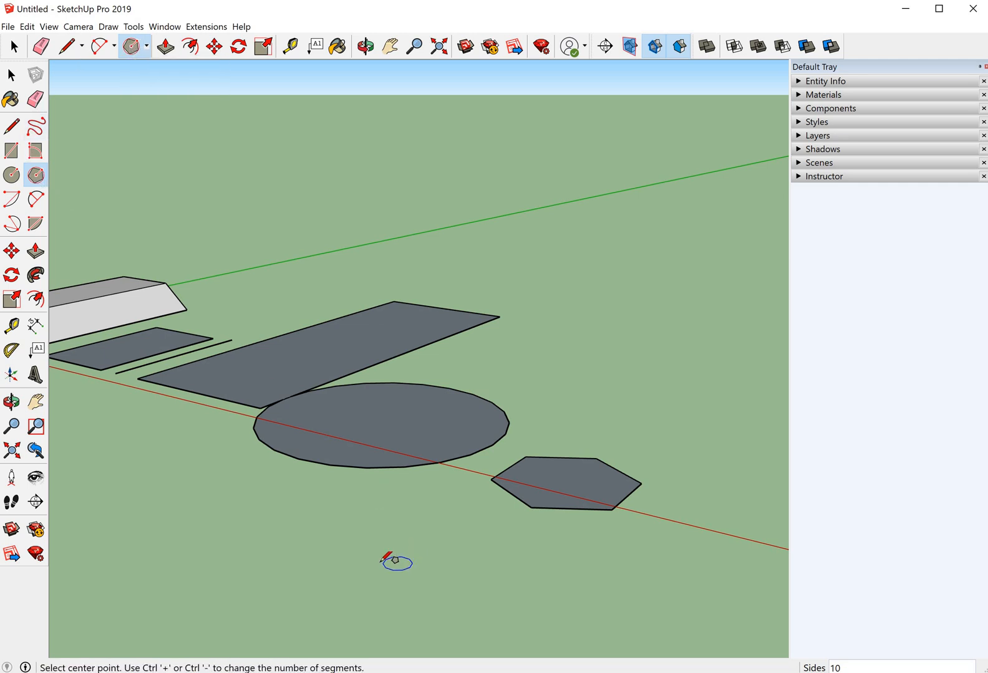
pyautogui.scroll(-1, 364, 273)
pyautogui.scroll(-3, 705, 415)
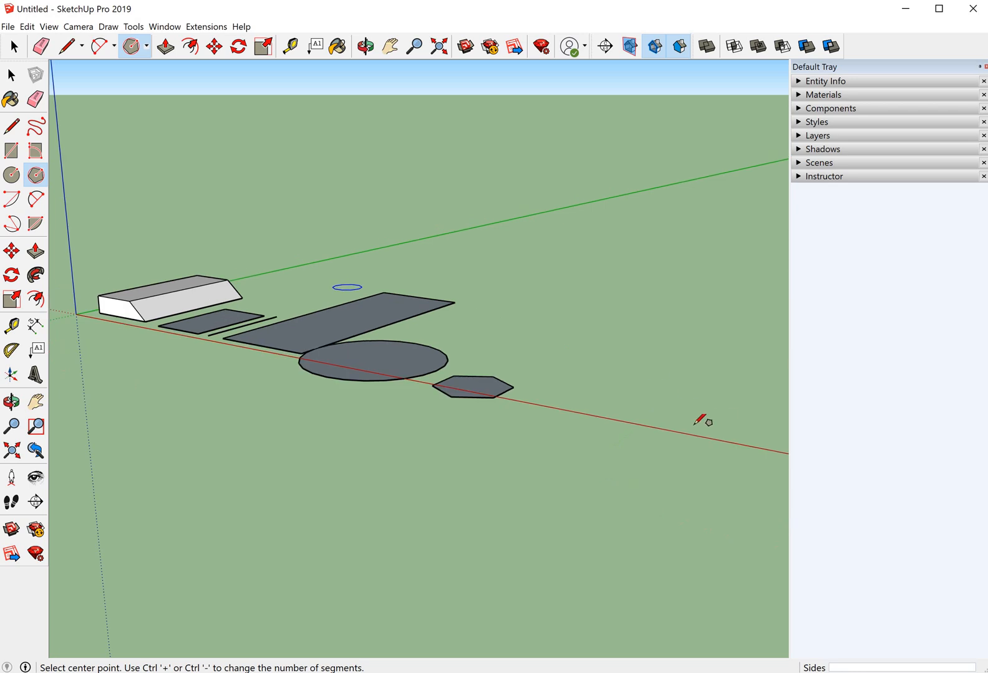
pyautogui.scroll(5, 452, 379)
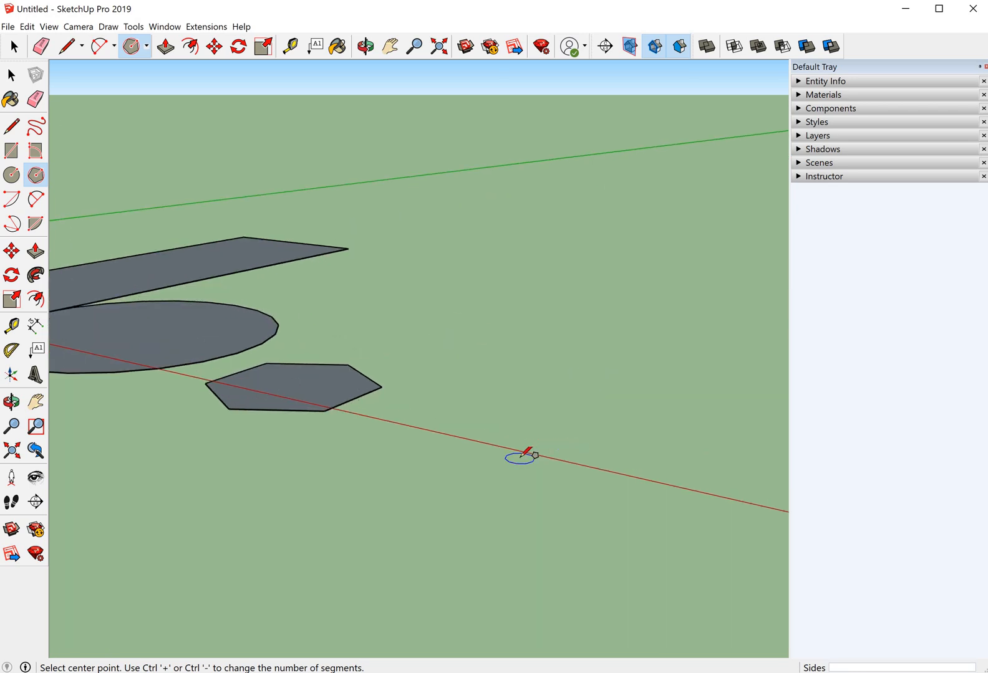
pyautogui.click(534, 439)
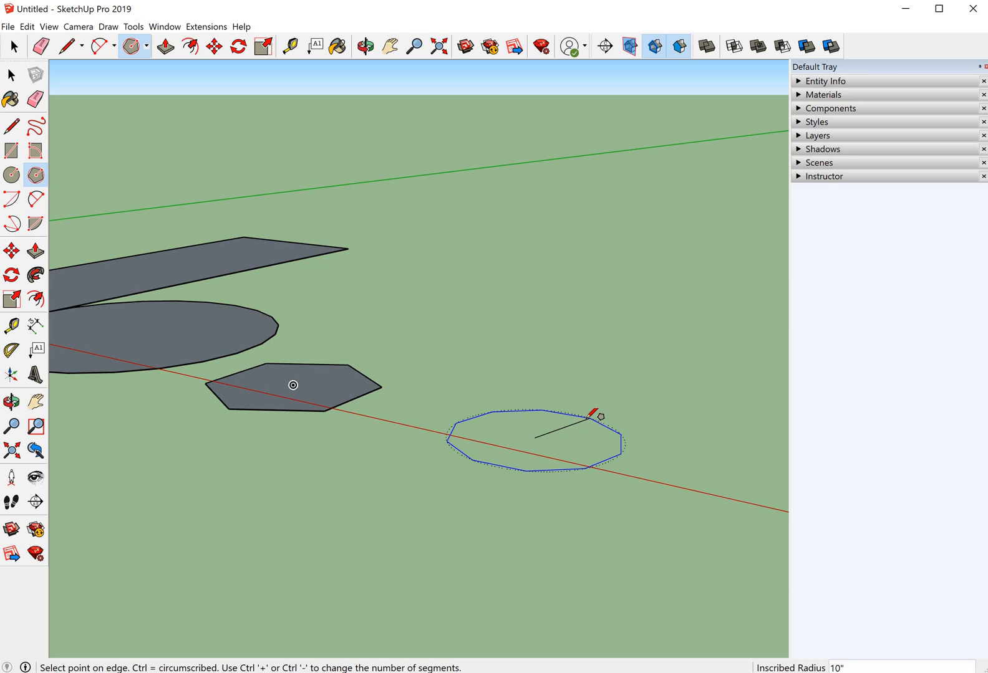
pyautogui.write('8')
pyautogui.press('BackSpace')
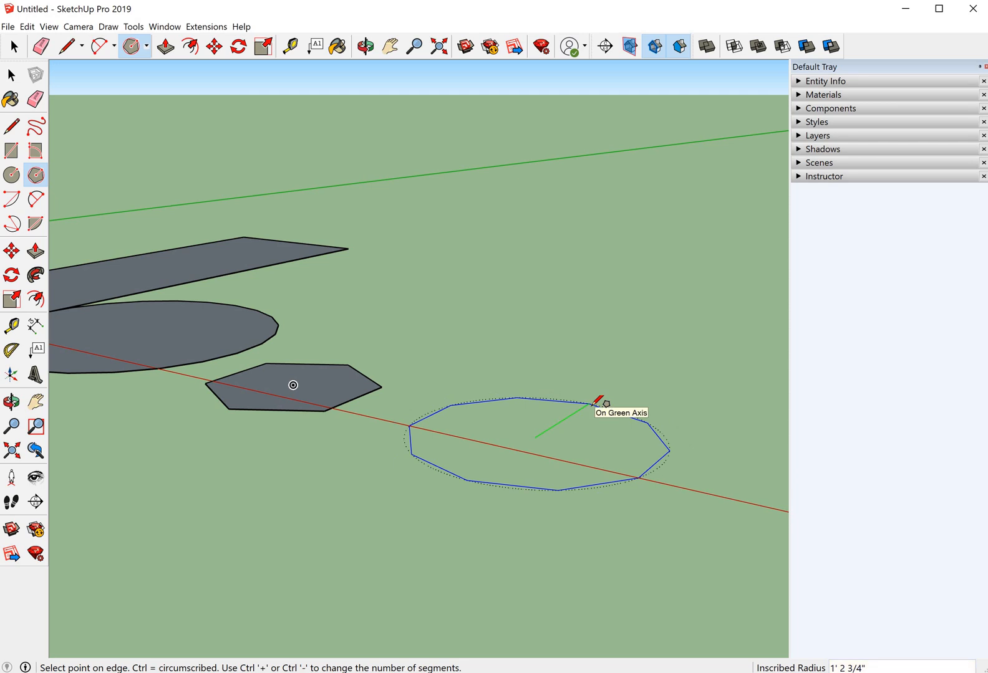
pyautogui.write('8')
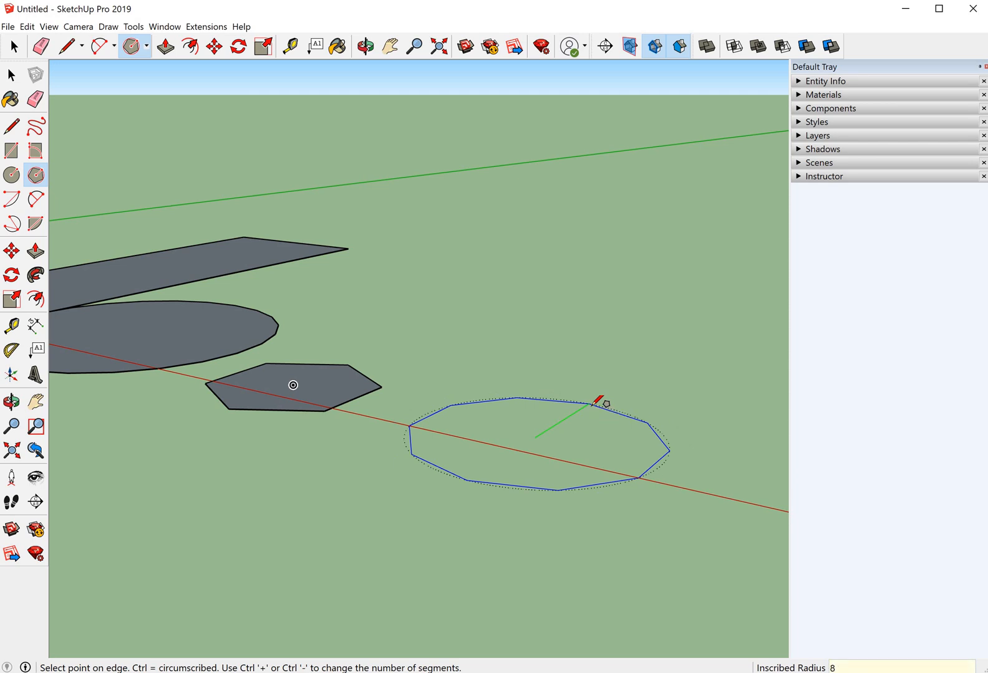
pyautogui.write('s')
pyautogui.press('Return')
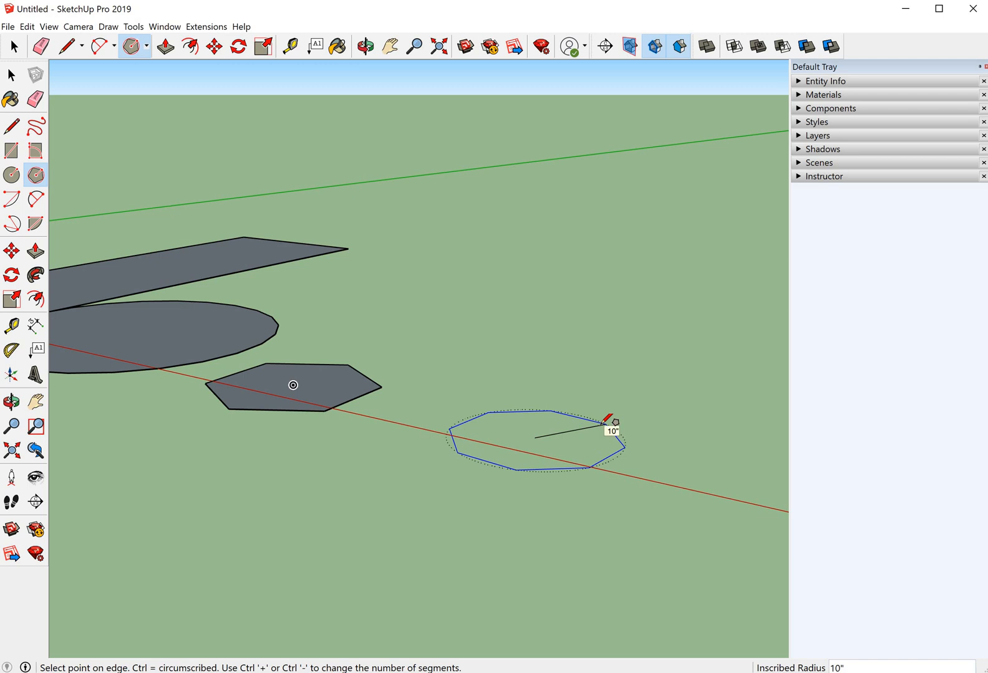
pyautogui.press('Return')
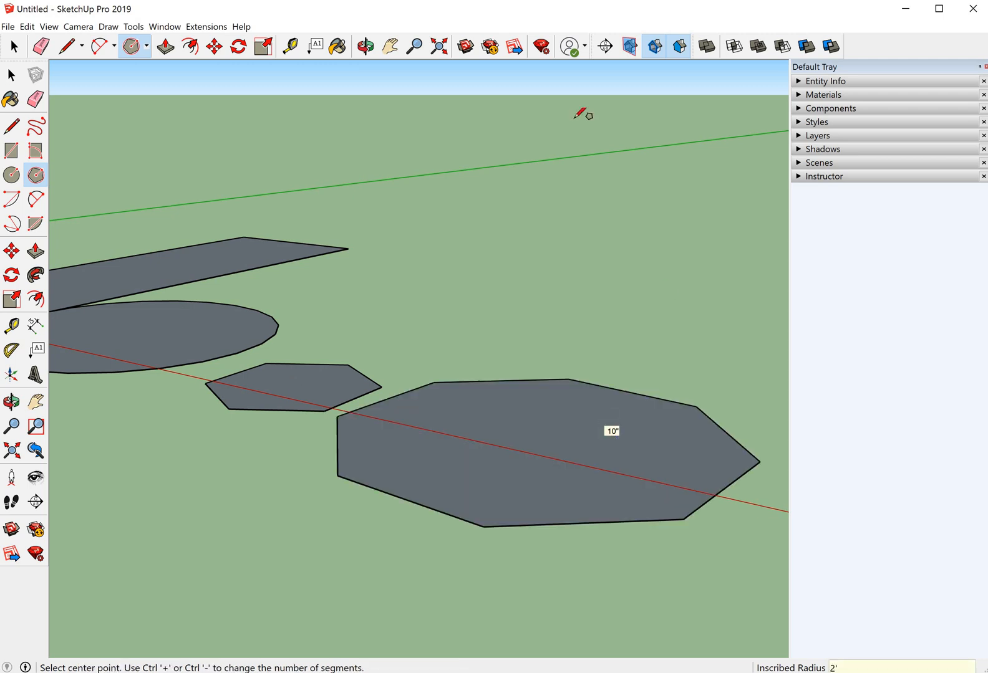
pyautogui.press('space')
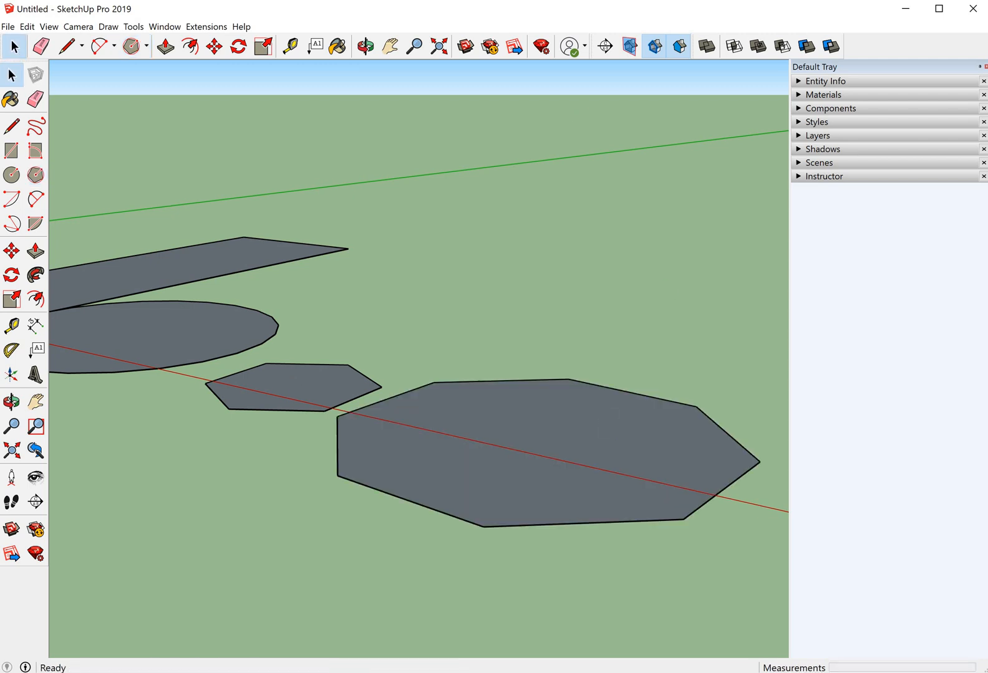
# Draw a second circle with a radius of about 2' on the red axis beyond the octagon
pyautogui.scroll(-3, 316, 438)
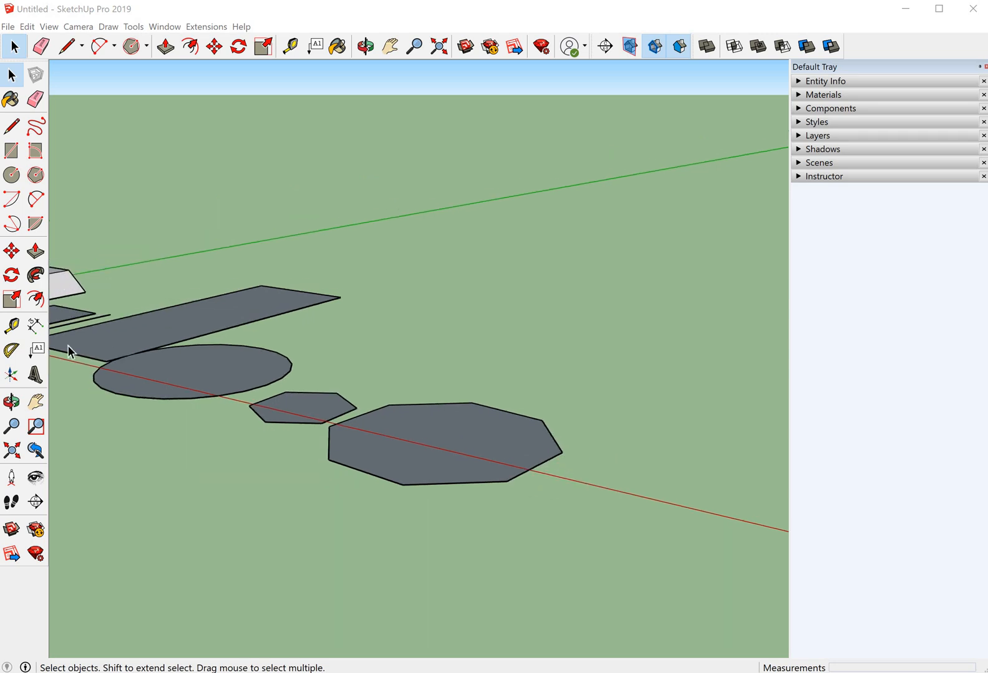
pyautogui.scroll(1, 157, 369)
pyautogui.scroll(-2, 156, 386)
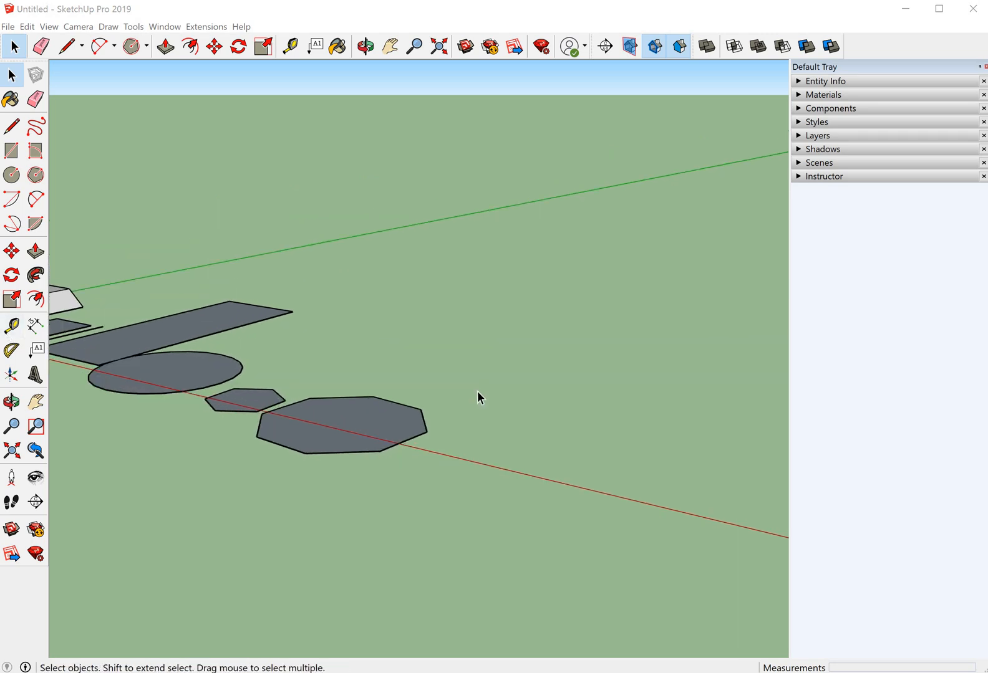
pyautogui.click(146, 46)
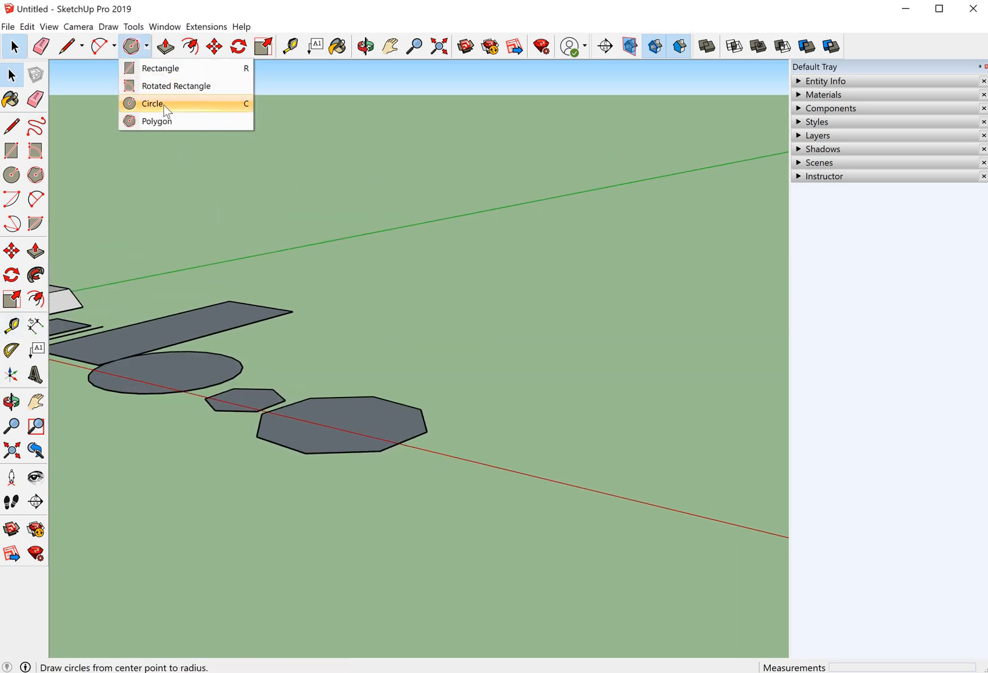
pyautogui.click(156, 102)
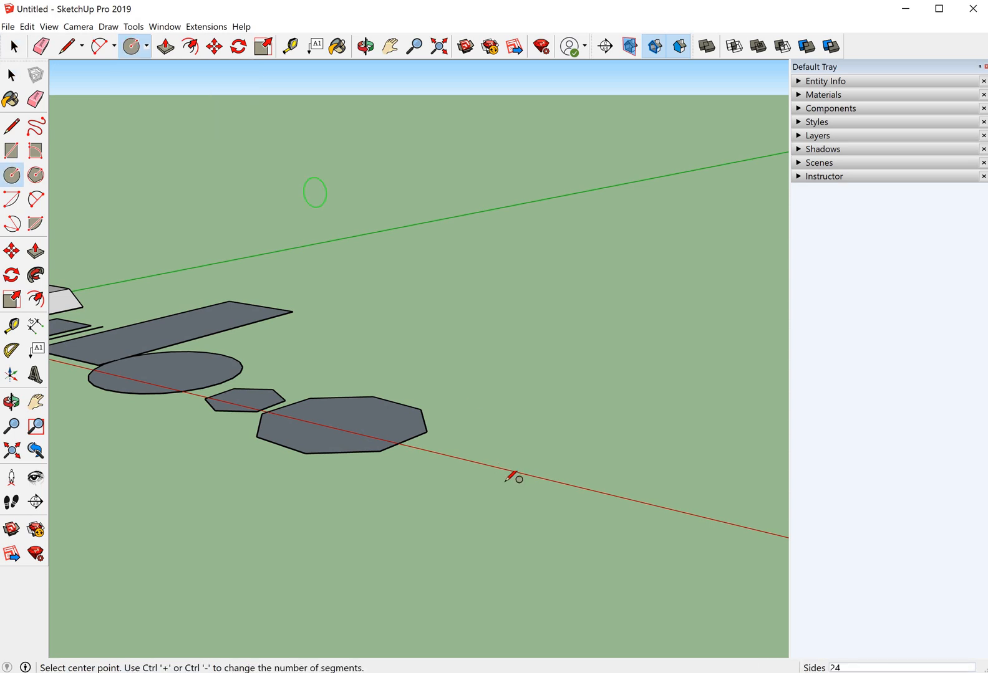
pyautogui.click(555, 477)
pyautogui.click(600, 509)
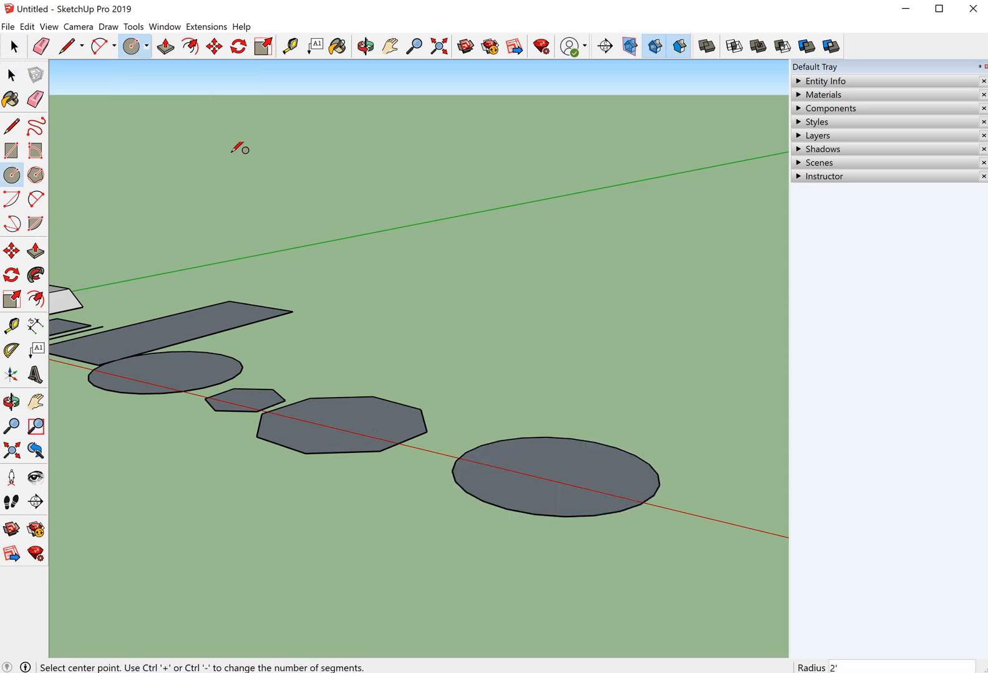
pyautogui.click(13, 46)
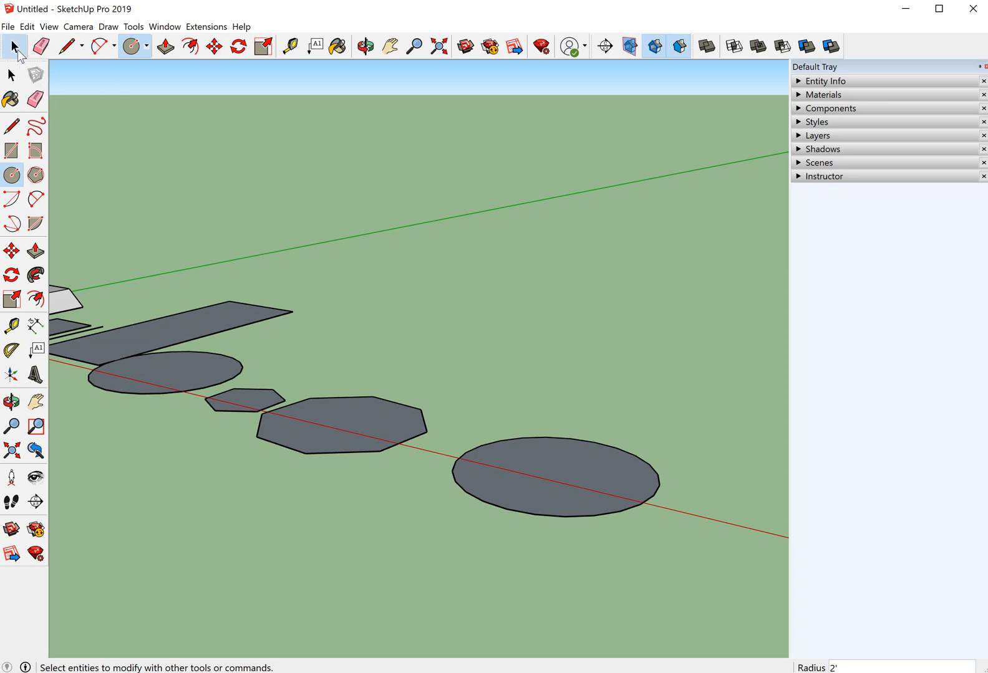
# Push/Pull the octagon up by just over 3' and raise the second circle to the same height
pyautogui.click(165, 46)
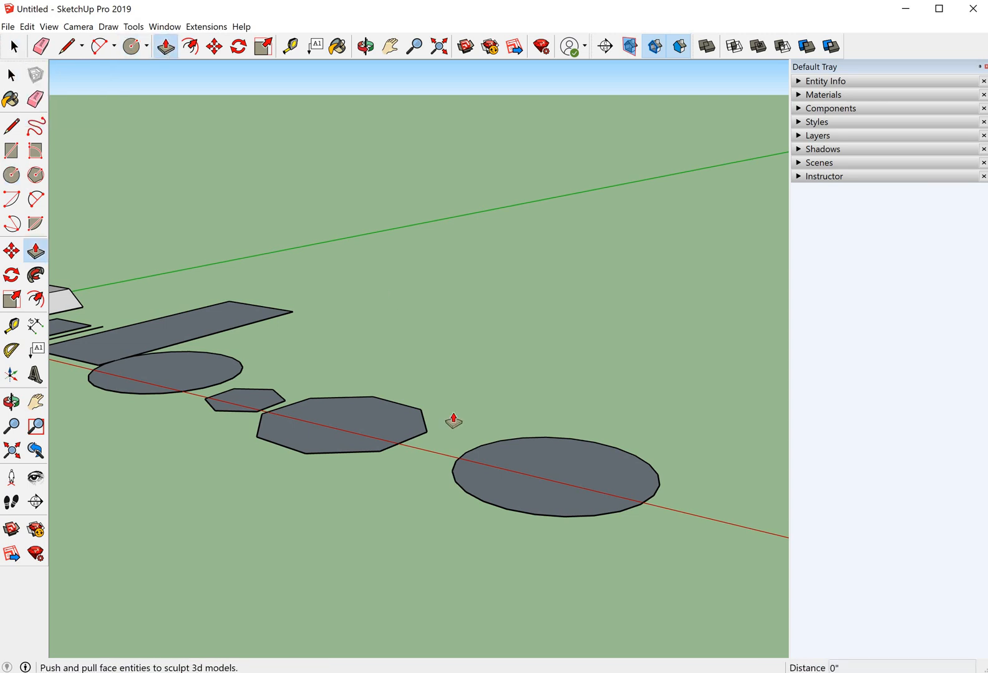
pyautogui.click(385, 442)
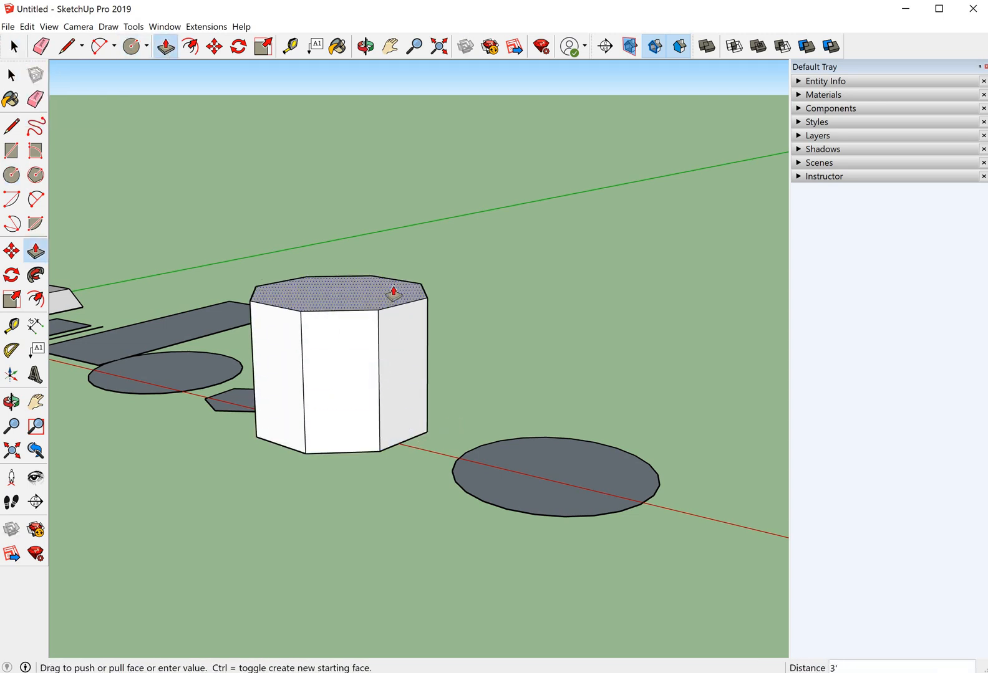
pyautogui.click(391, 281)
pyautogui.click(592, 489)
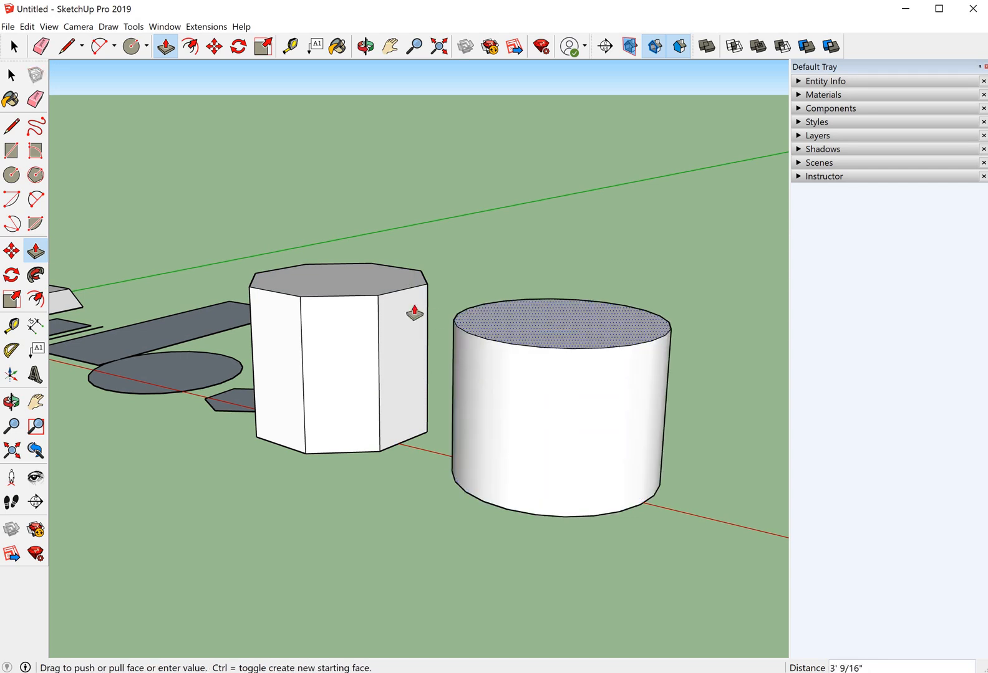
pyautogui.click(389, 295)
pyautogui.moveTo(493, 280); pyautogui.dragTo(117, 120, button='middle')
pyautogui.click(14, 47)
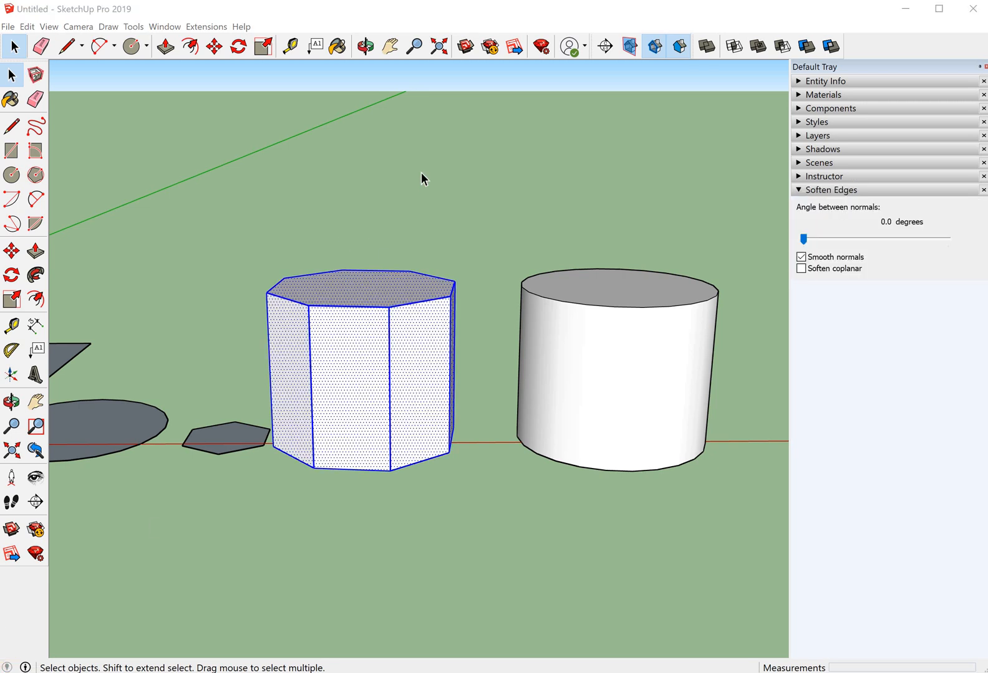
# Deselect the octagonal prism and collapse the Soften Edges section
pyautogui.click(432, 188)
pyautogui.click(818, 190)
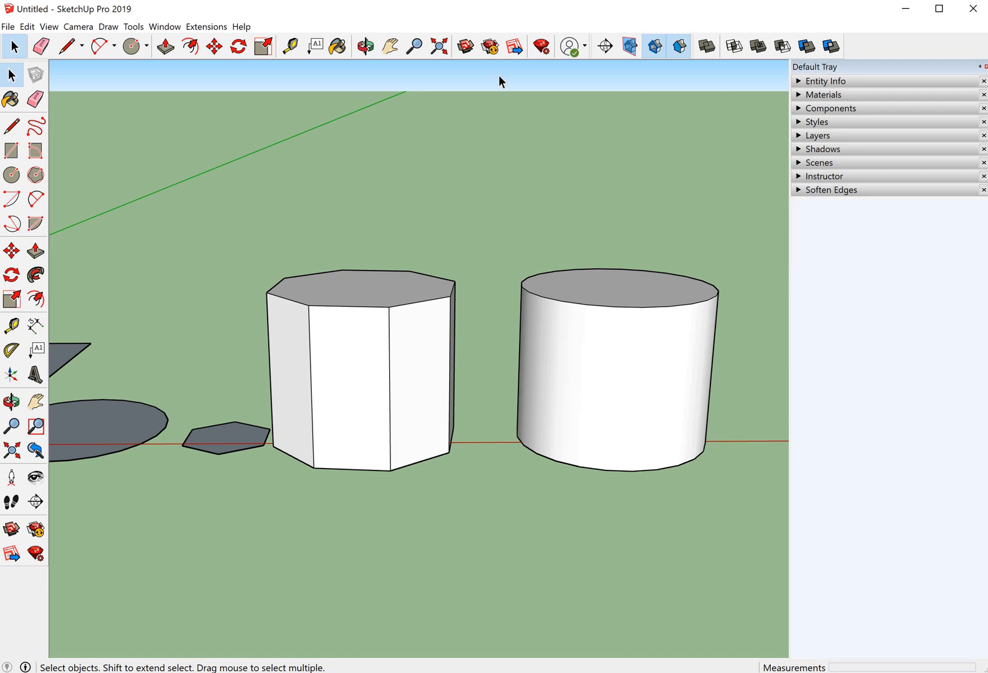
pyautogui.scroll(-3, 393, 306)
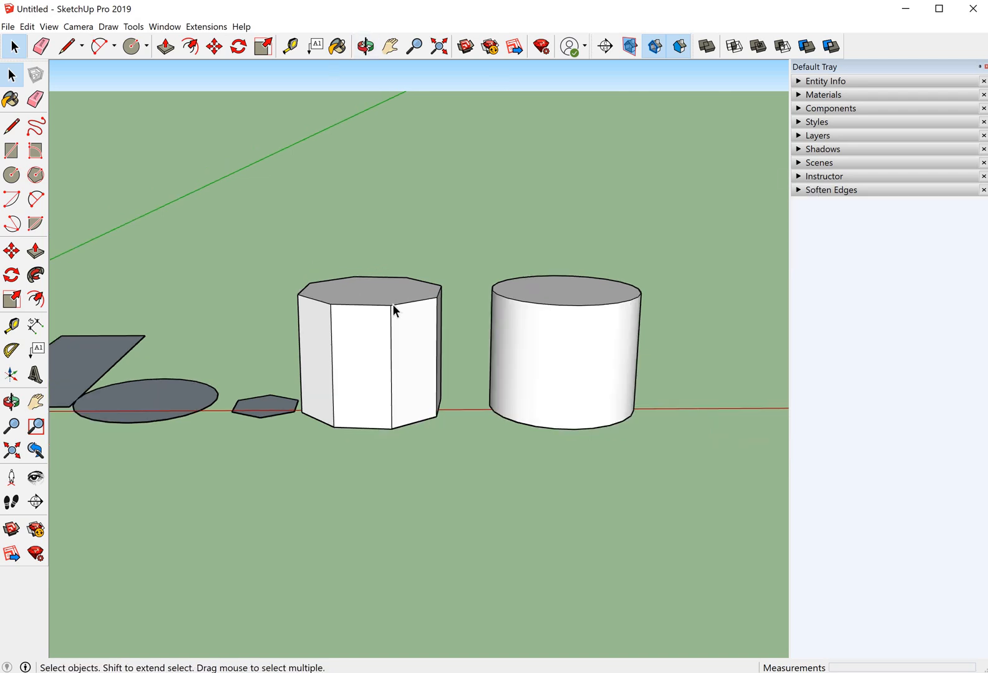
pyautogui.scroll(4, 393, 306)
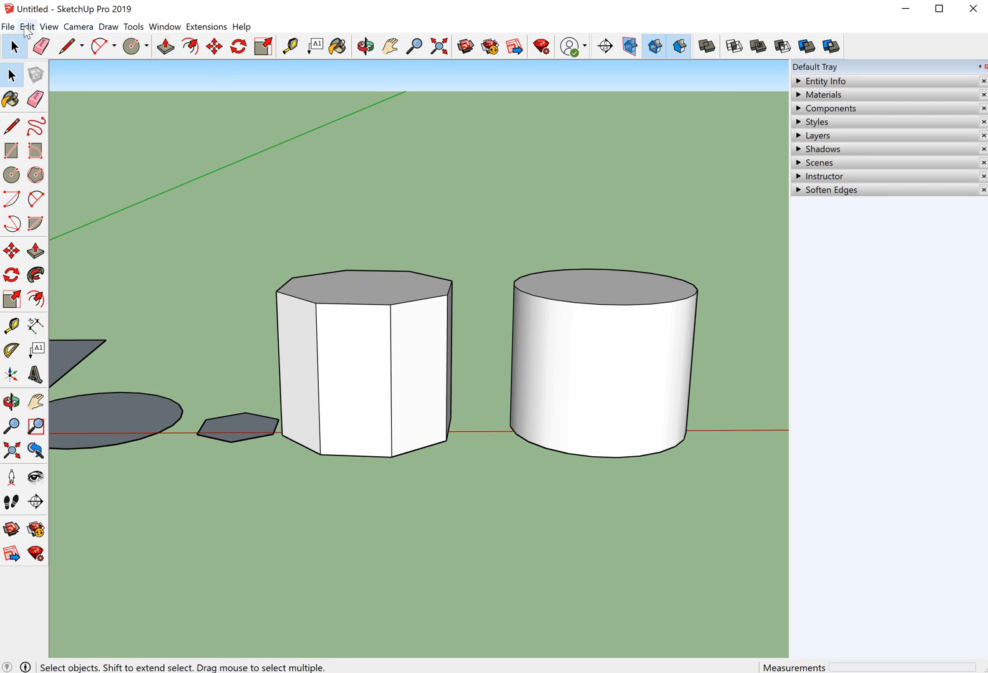
# Remove Soften Edges from the Default Tray
pyautogui.click(165, 29)
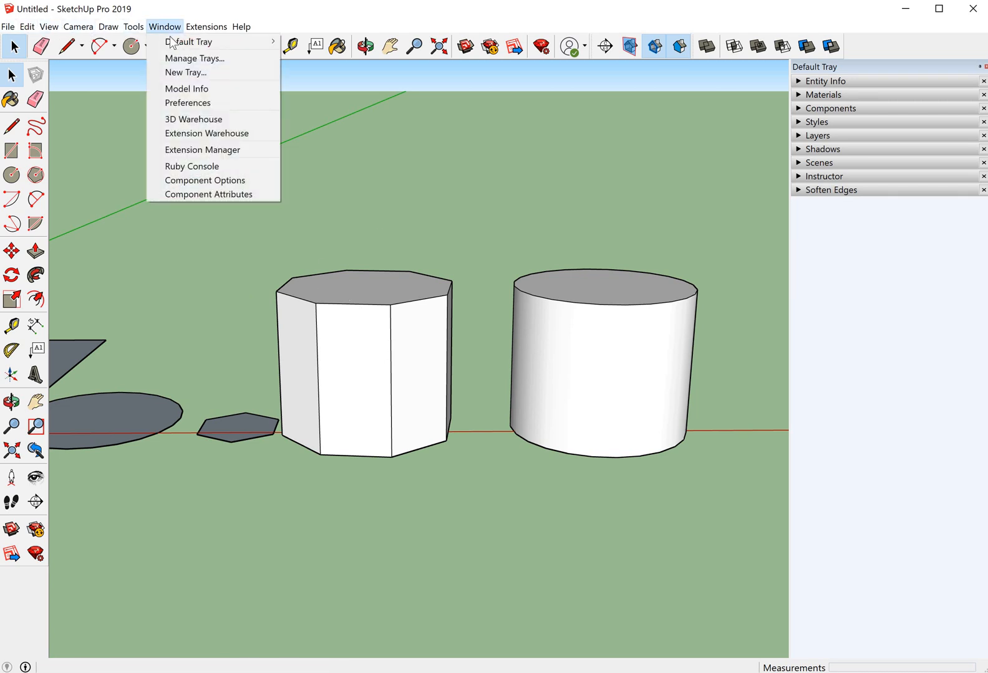
pyautogui.moveTo(173, 42)
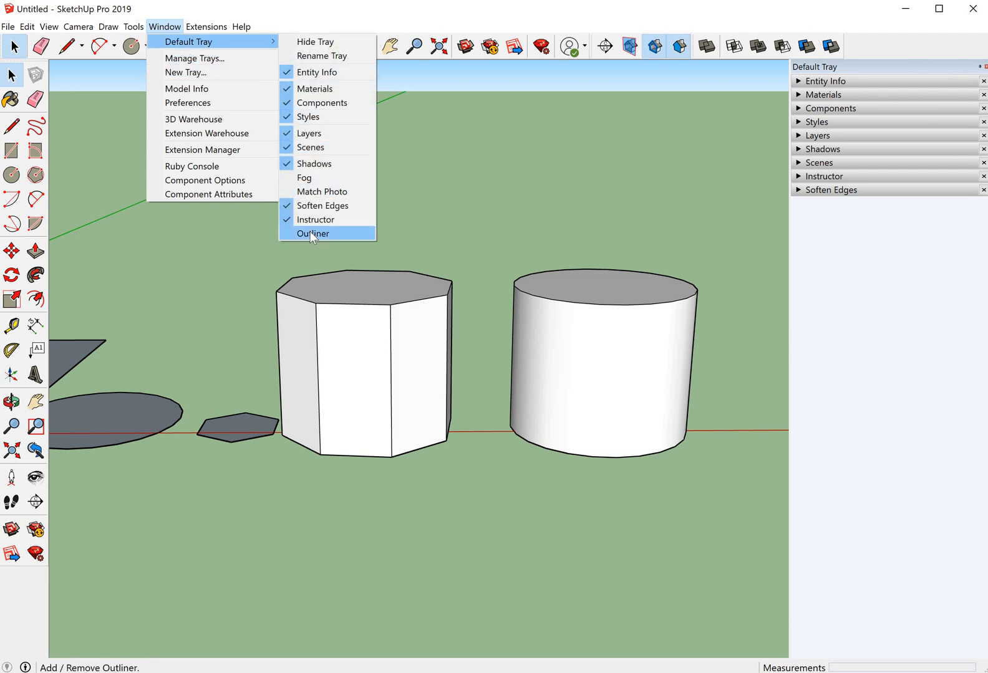
pyautogui.click(308, 207)
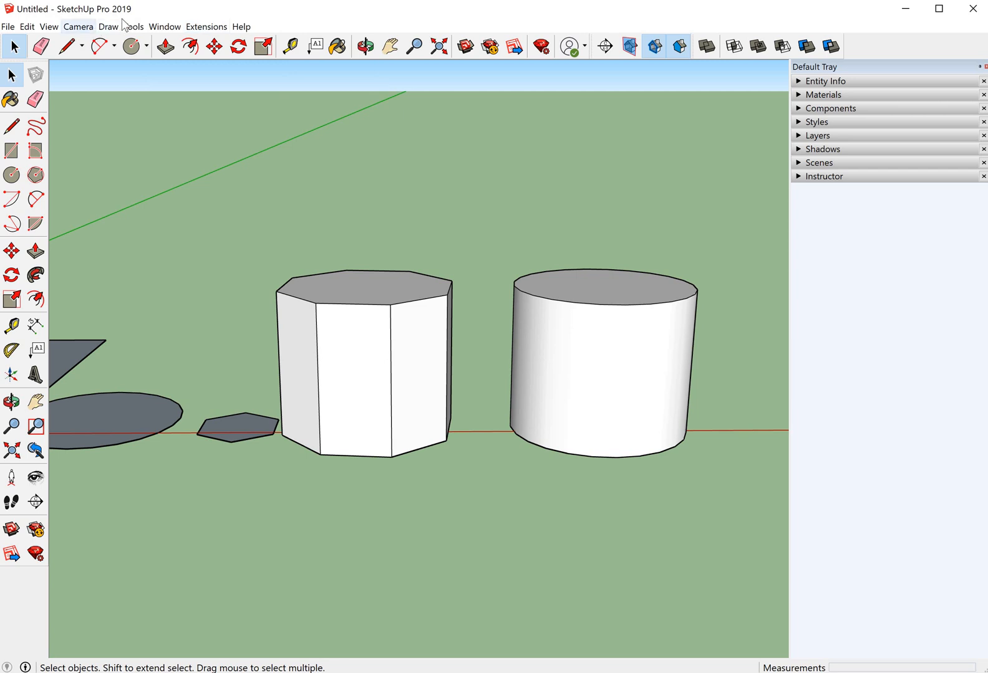
# Add Soften Edges to the Default Tray and select the entire octagonal prism
pyautogui.click(159, 26)
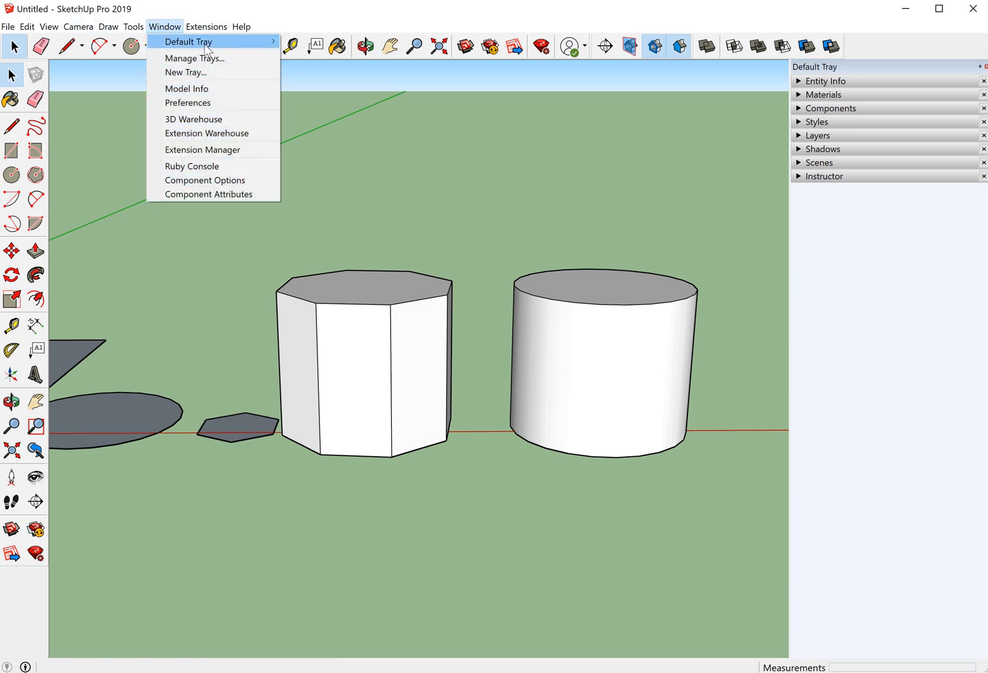
pyautogui.moveTo(187, 42)
pyautogui.click(335, 205)
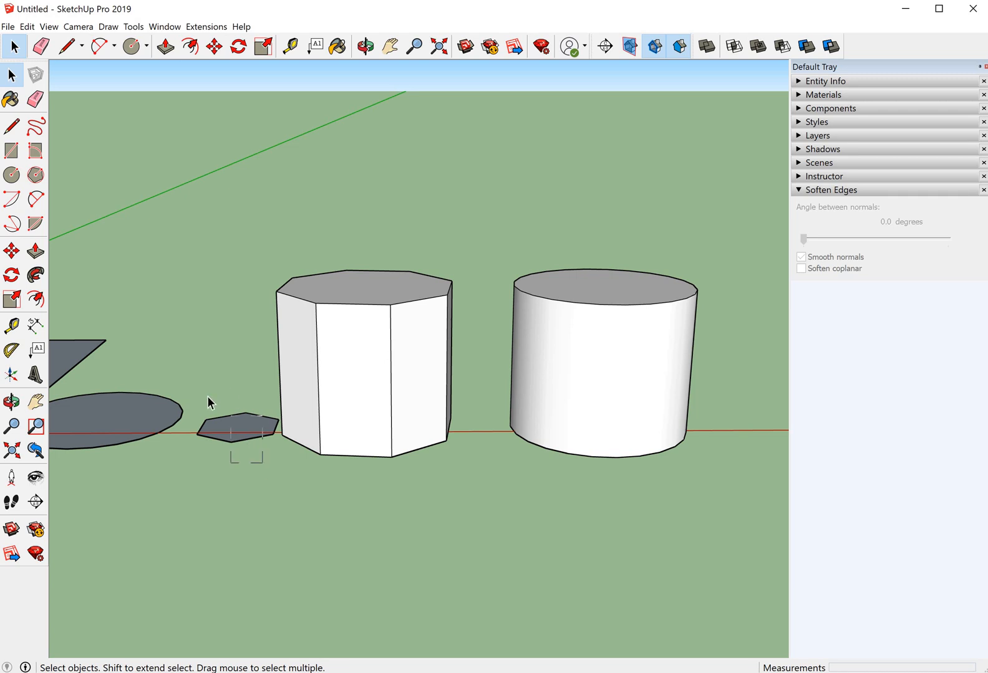
pyautogui.moveTo(491, 474); pyautogui.dragTo(281, 260)
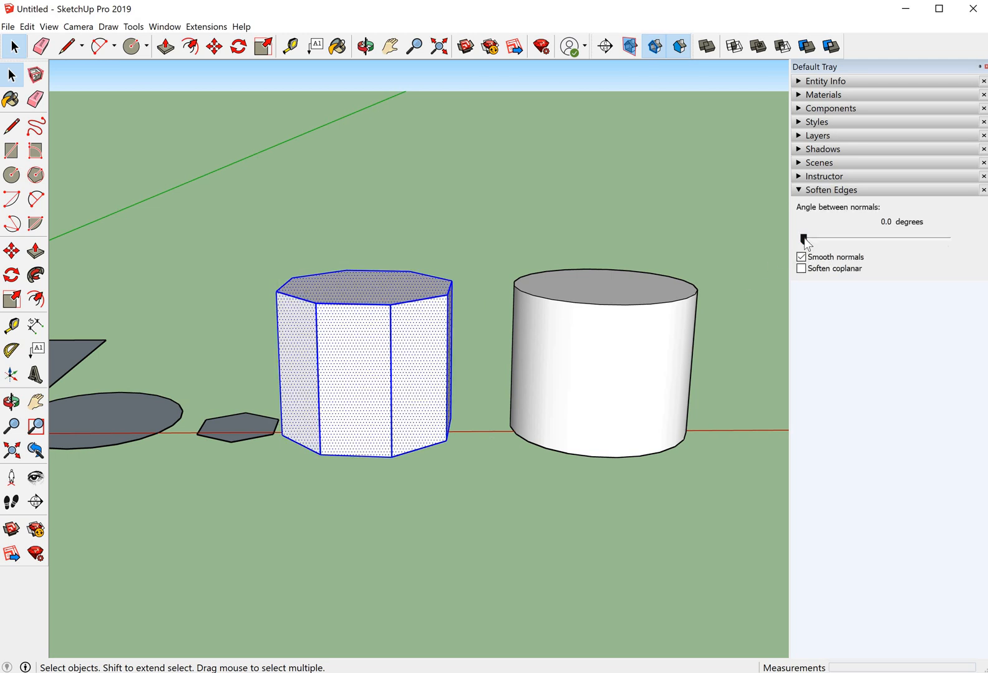
# Soften the octagonal prism's edges to an angle between normals of about 78.3 degrees, deselect it and collapse the Soften Edges section
pyautogui.moveTo(803, 237)
pyautogui.mouseDown()
pyautogui.moveTo(901, 237)
pyautogui.moveTo(866, 237)
pyautogui.mouseUp()
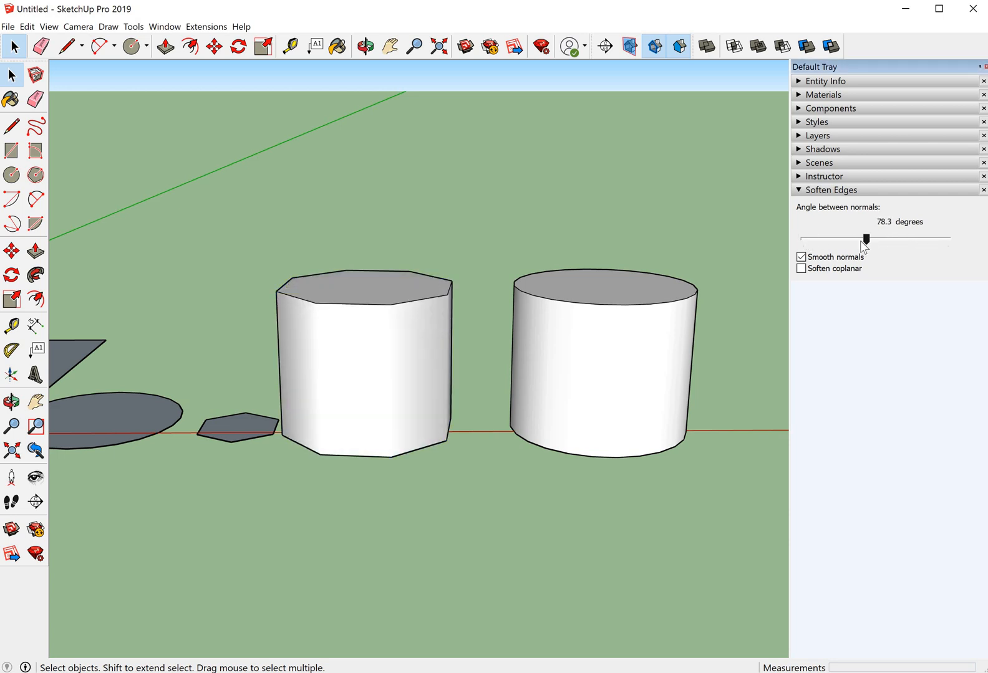
pyautogui.tripleClick(374, 415)
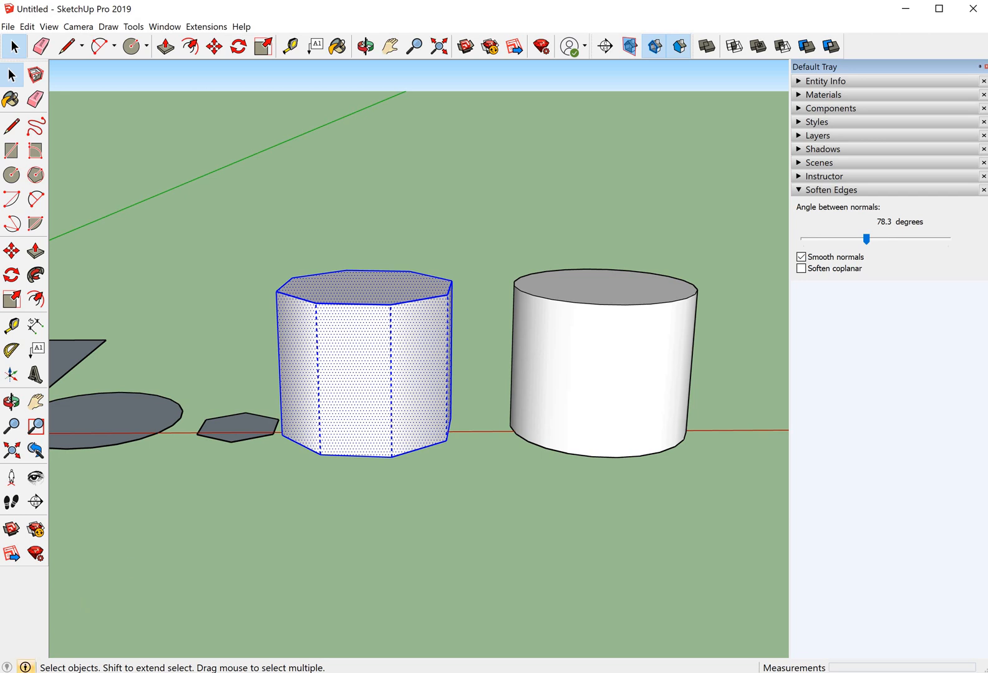
pyautogui.scroll(-6, 211, 505)
pyautogui.moveTo(511, 508); pyautogui.dragTo(271, 408, button='middle')
pyautogui.scroll(1, 271, 408)
pyautogui.click(337, 302)
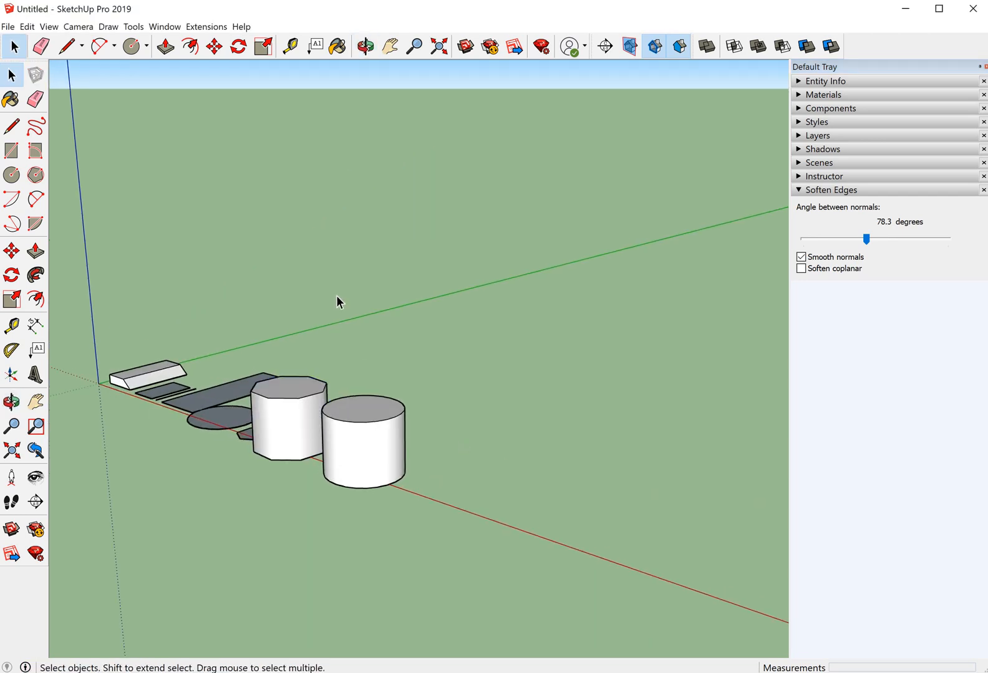
pyautogui.click(820, 192)
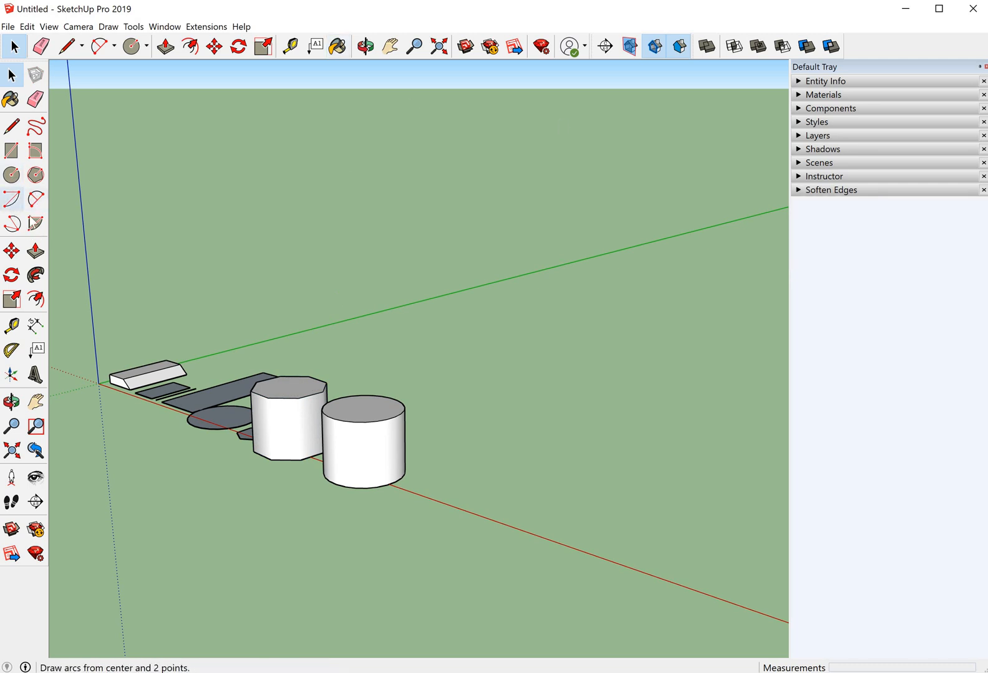
# Draw a vertical 2 Point Arc beside the cylinder with both ends on the red axis and a bulge of about 2' 1"
pyautogui.click(35, 209)
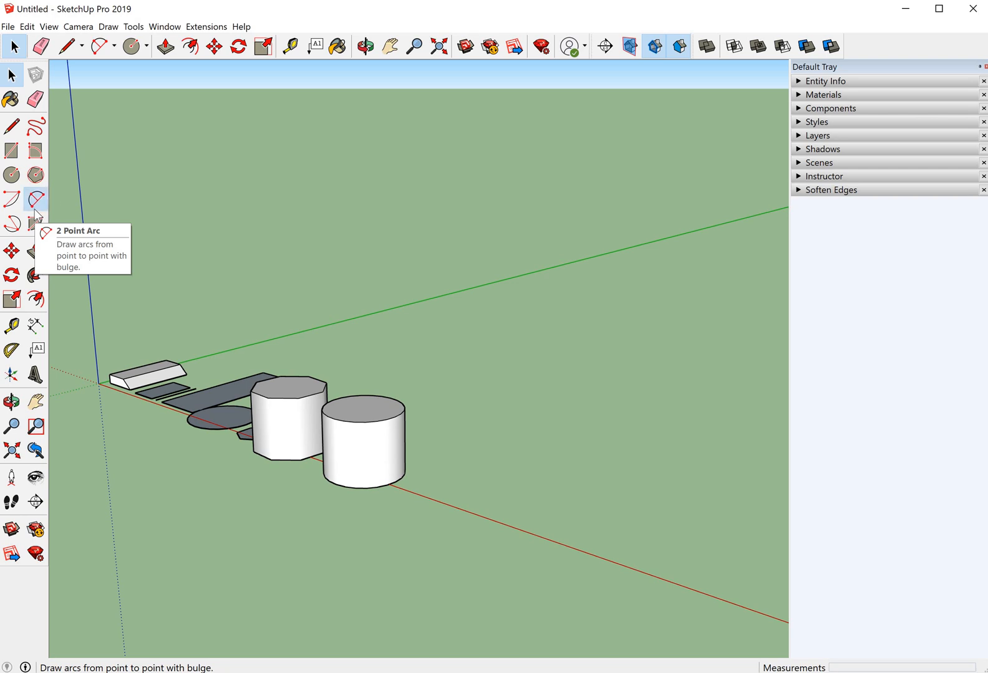
pyautogui.click(459, 497)
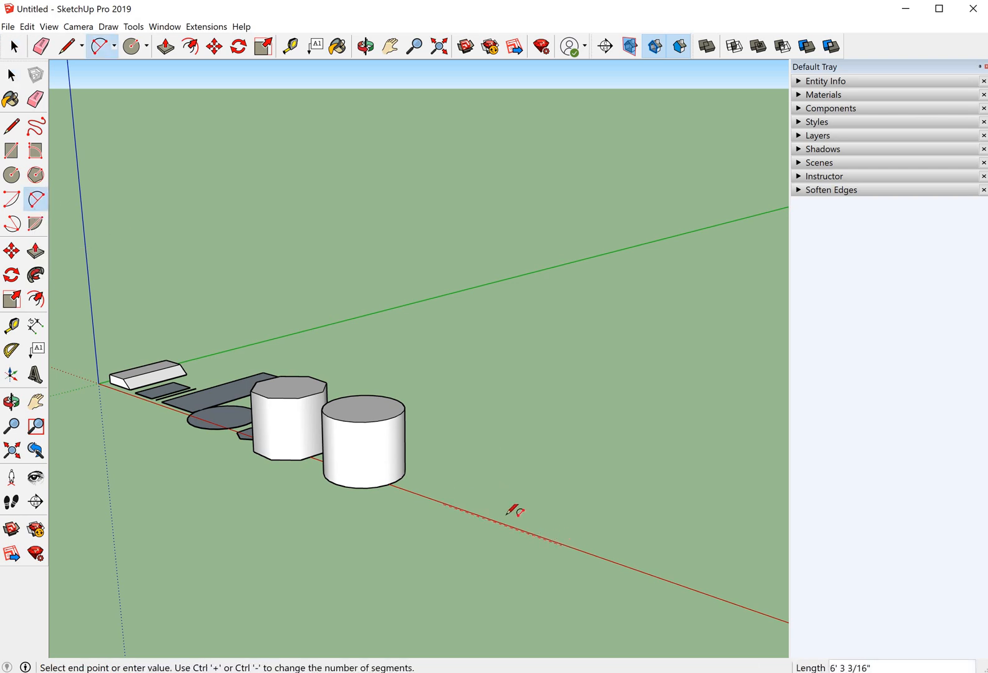
pyautogui.click(576, 548)
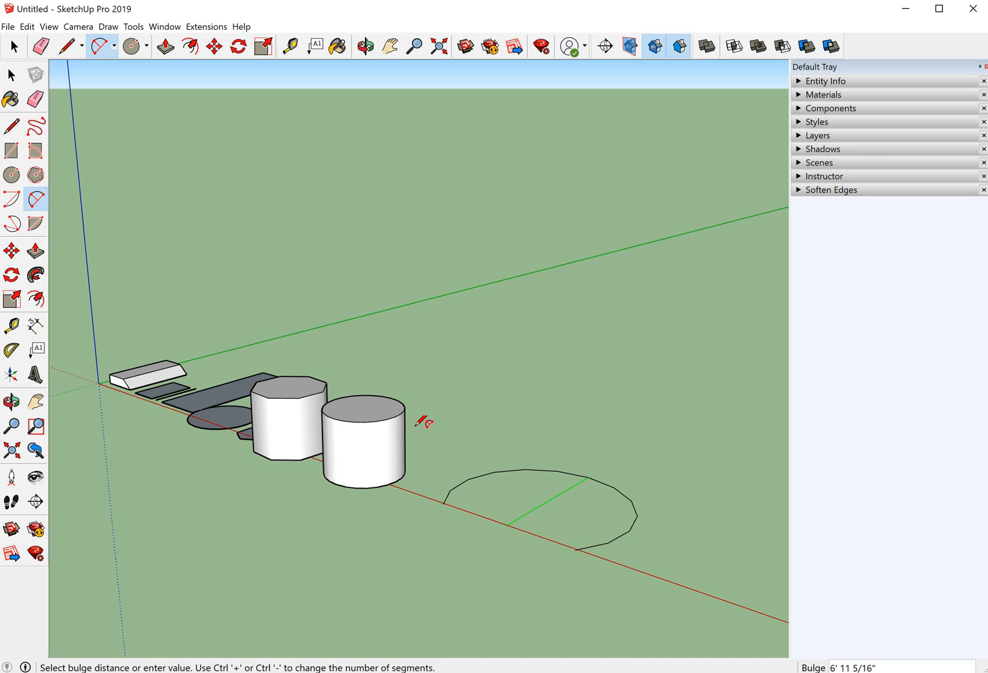
pyautogui.press('shift')
pyautogui.press('Up')
pyautogui.press('Up')
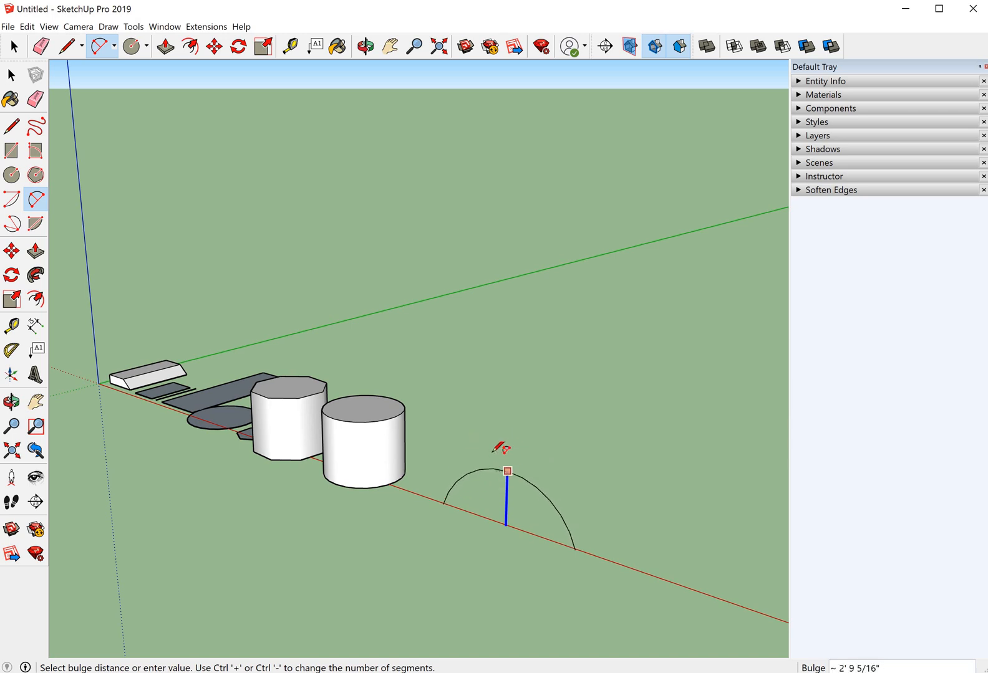
pyautogui.click(505, 477)
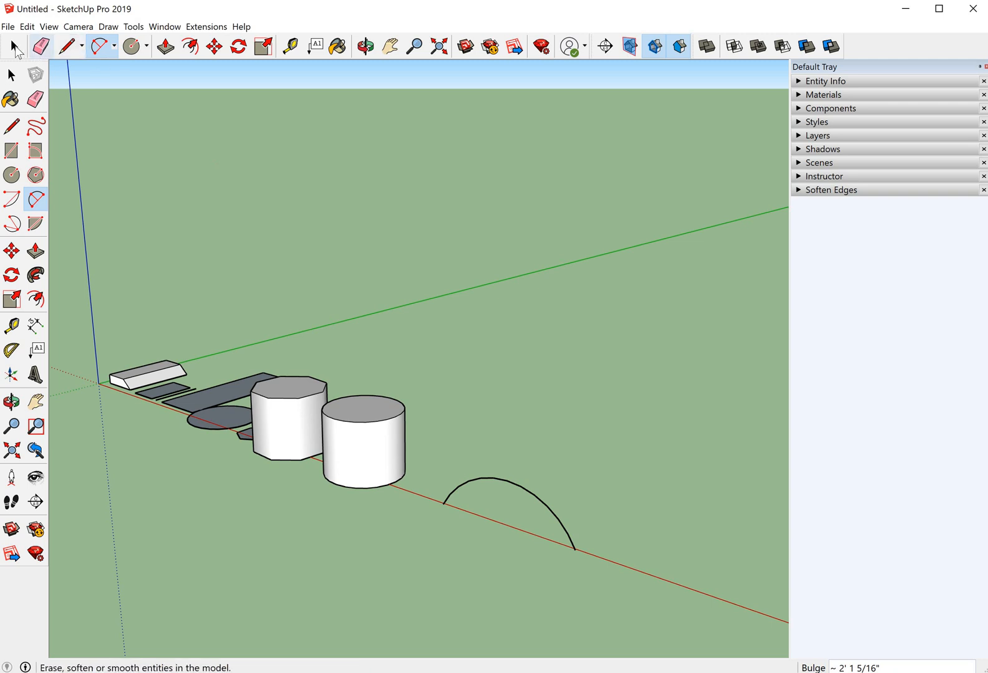
# Select the arc and offset it outward by 3'
pyautogui.click(14, 46)
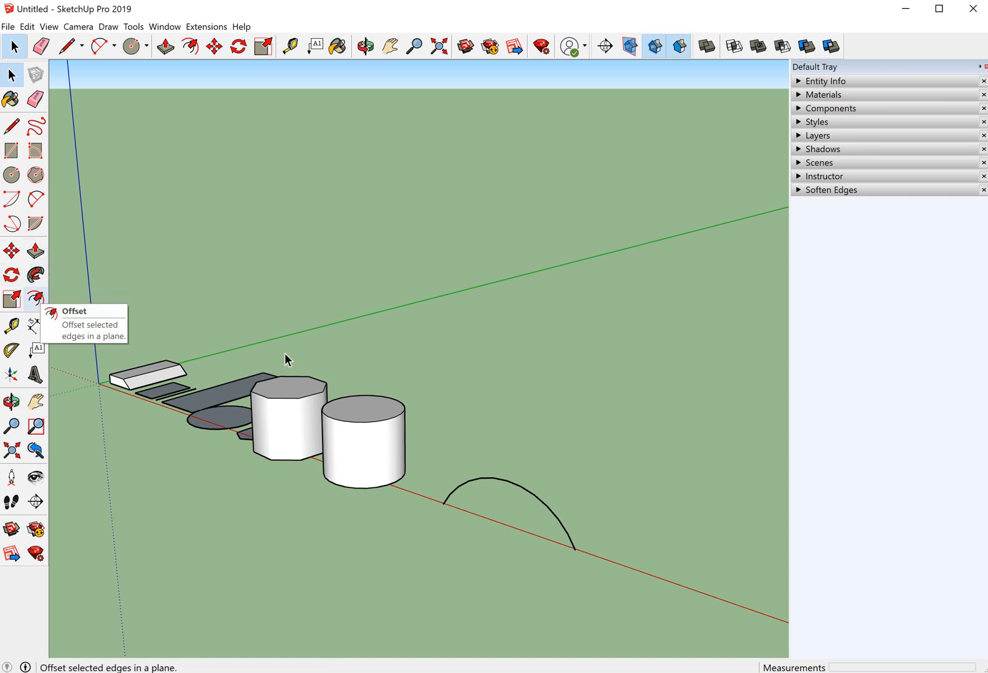
pyautogui.moveTo(644, 588); pyautogui.dragTo(500, 484)
pyautogui.moveTo(429, 454); pyautogui.dragTo(431, 455)
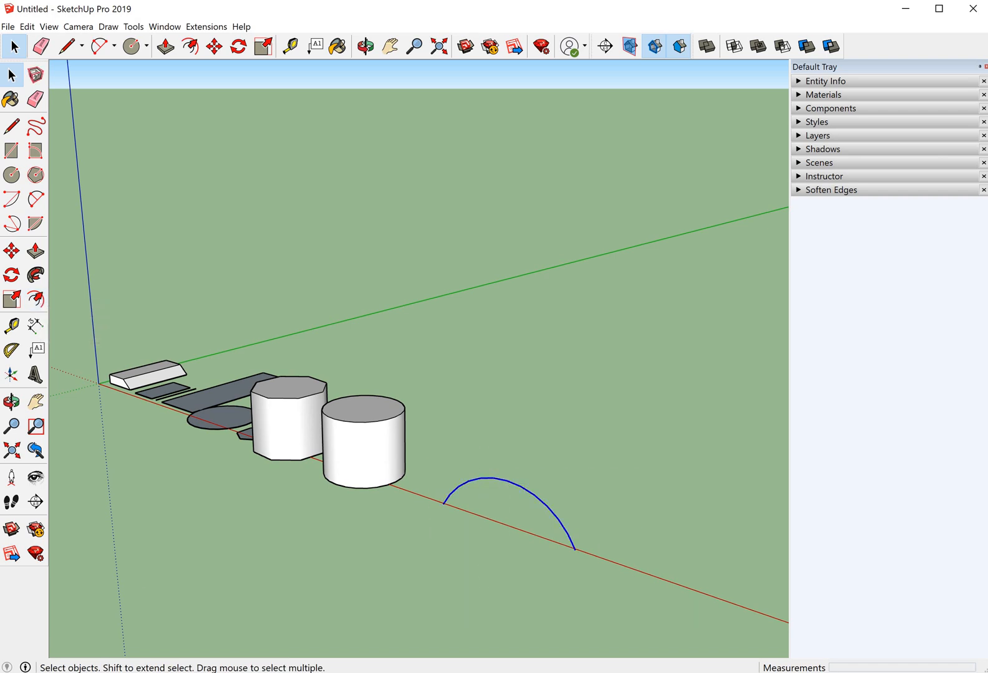
pyautogui.click(35, 299)
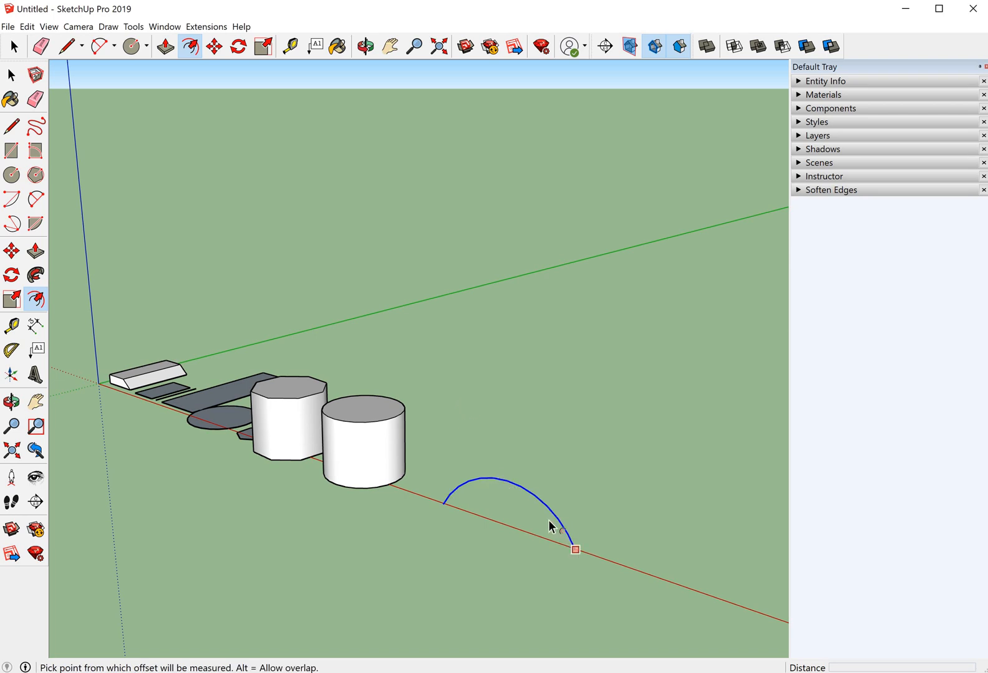
pyautogui.click(508, 481)
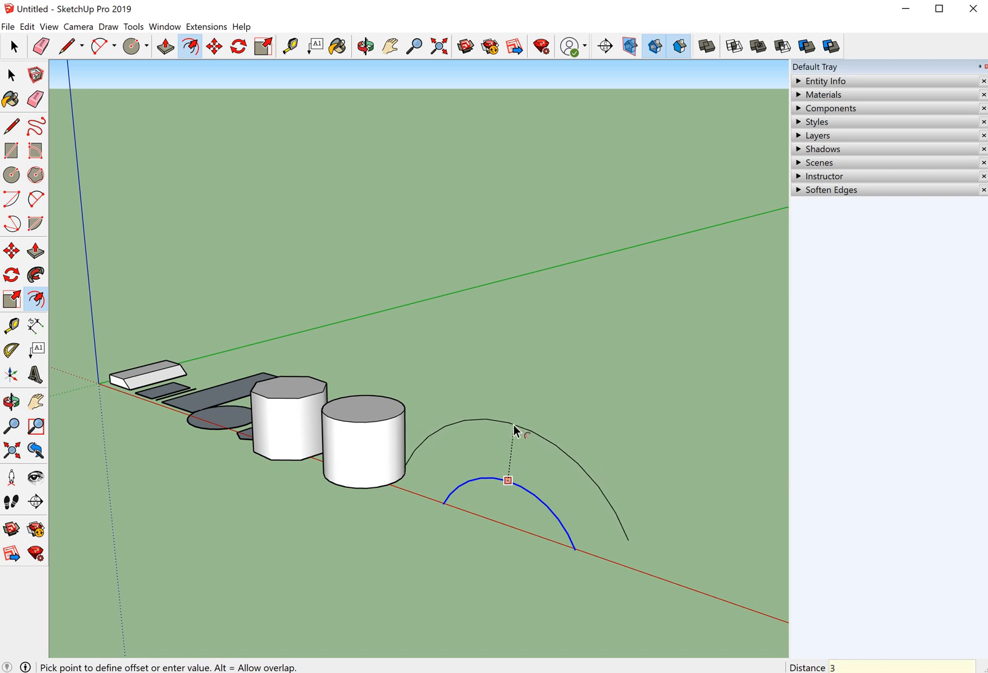
pyautogui.press('Return')
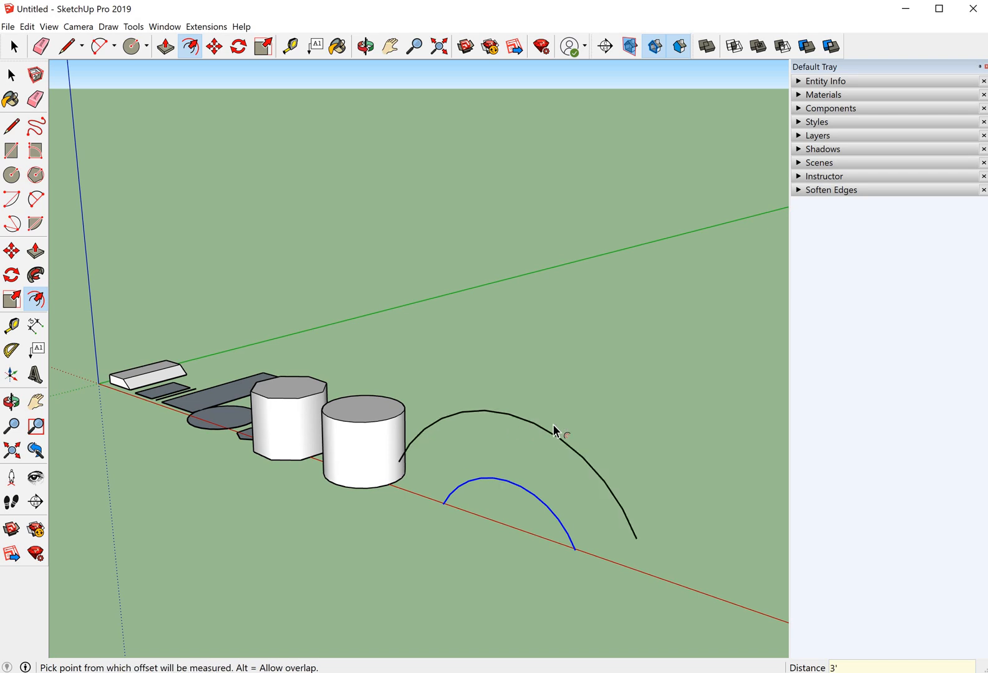
pyautogui.click(576, 545)
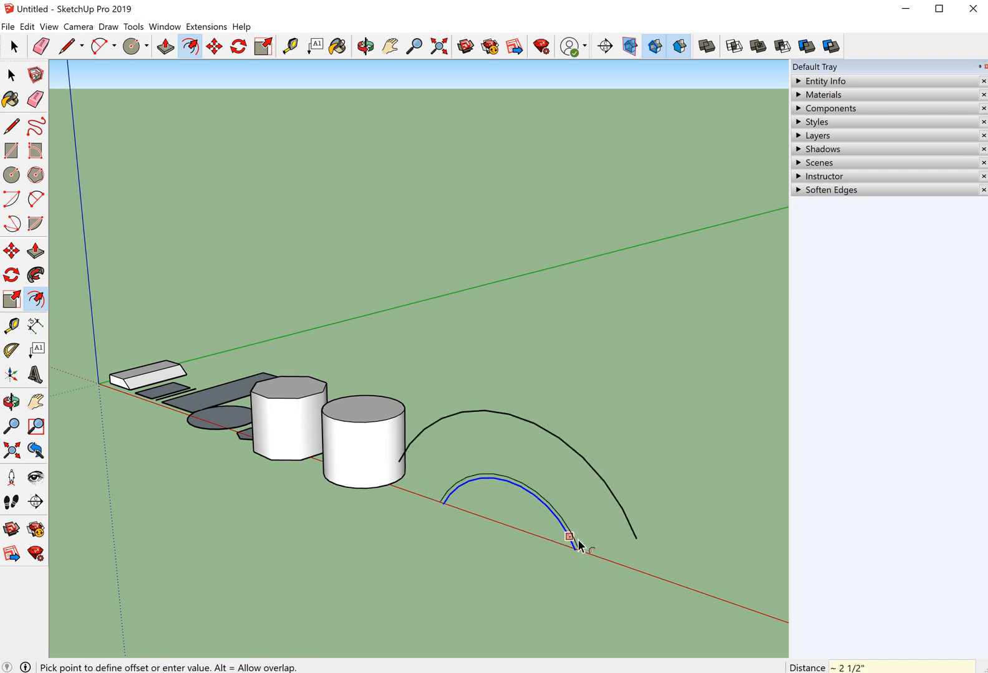
pyautogui.click(575, 542)
pyautogui.hotkey('ctrl', 'z')
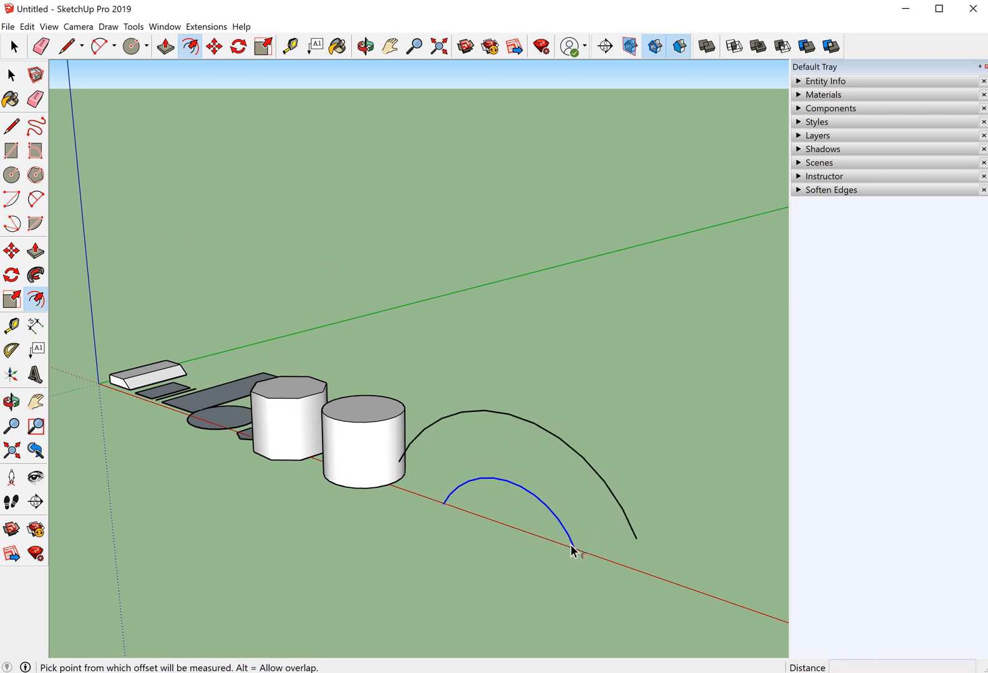
# Offset the original arc outward again freehand, placing the copy beyond the 3' offset
pyautogui.click(574, 547)
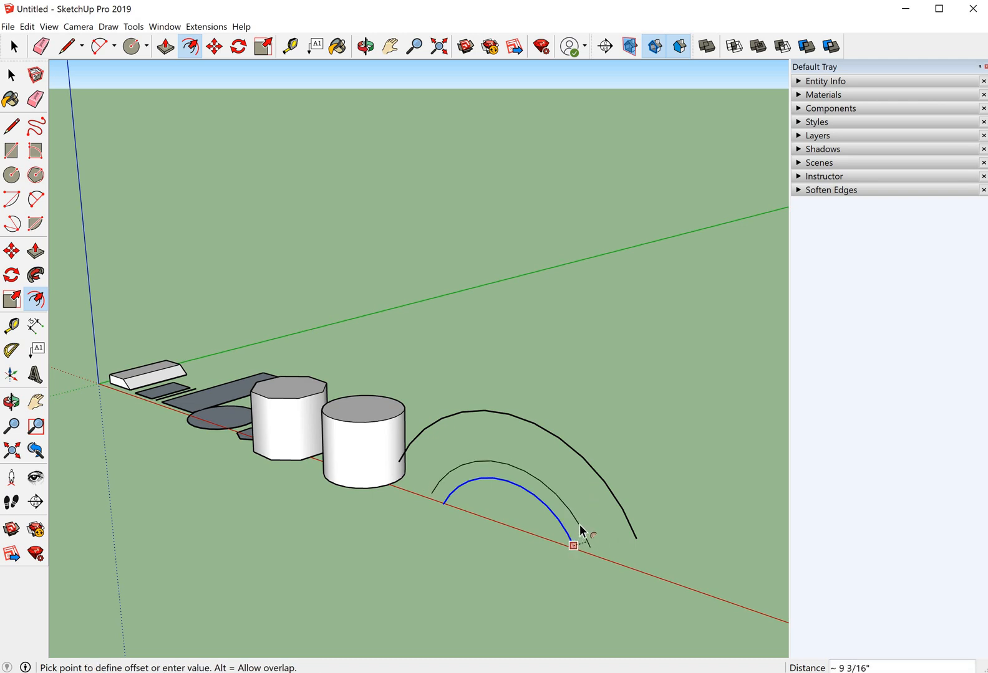
pyautogui.click(630, 365)
pyautogui.moveTo(569, 435); pyautogui.dragTo(88, 267, button='middle')
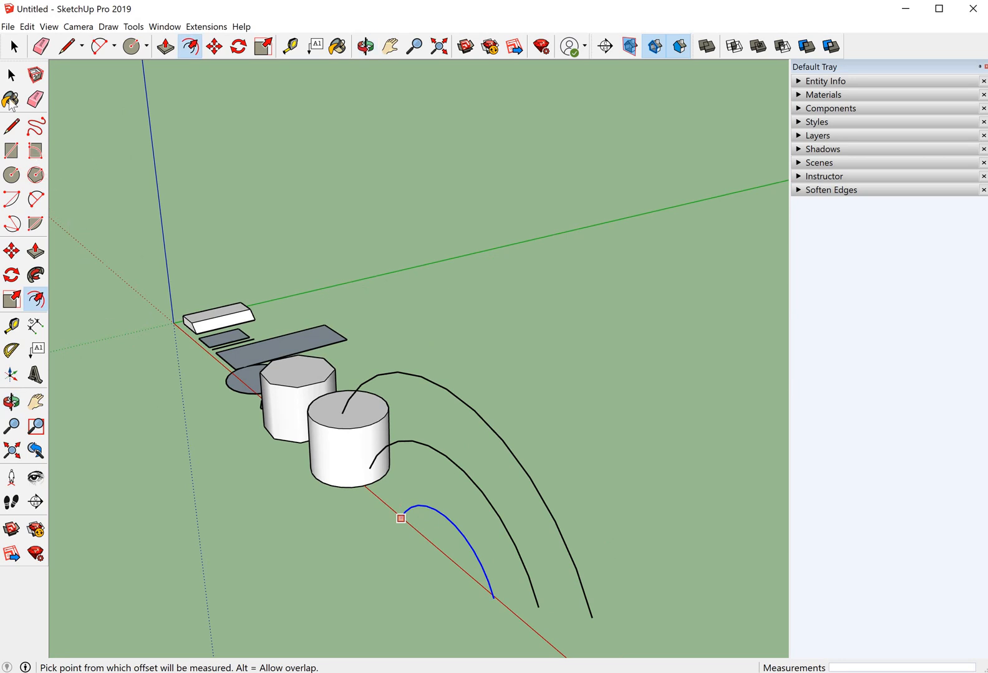
# Delete the two offset copies of the arc
pyautogui.click(14, 45)
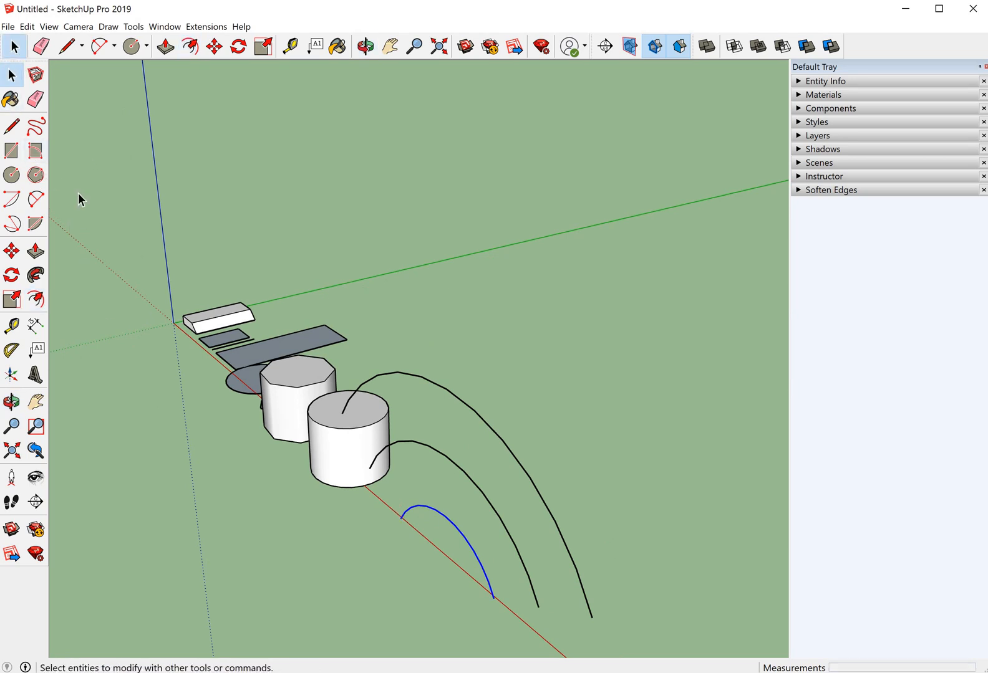
pyautogui.click(309, 565)
pyautogui.moveTo(308, 565); pyautogui.dragTo(542, 612, button='middle')
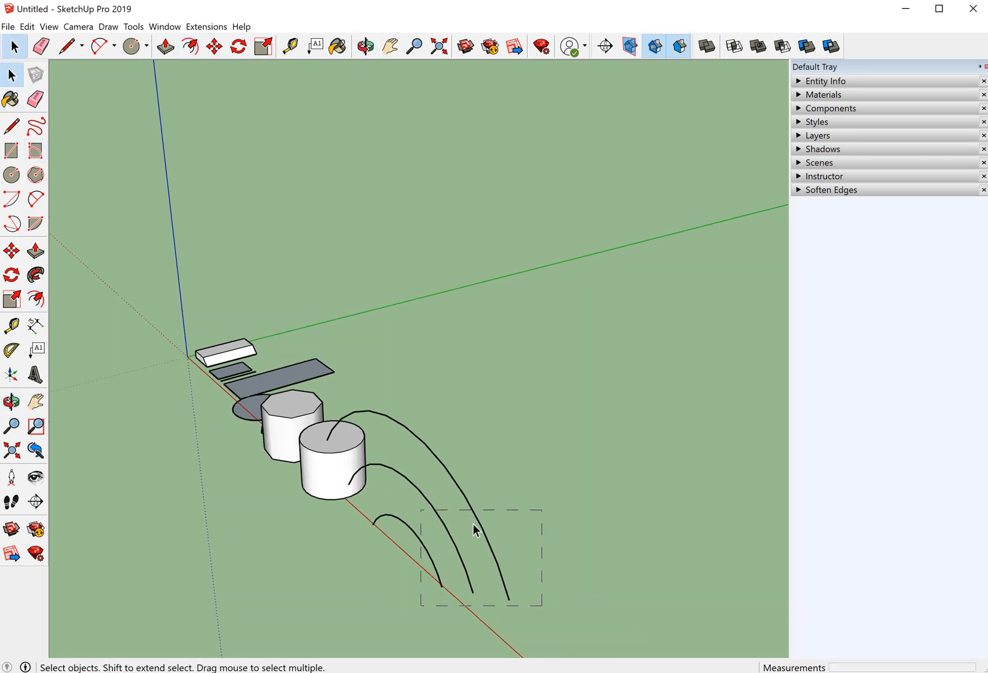
pyautogui.moveTo(473, 529)
pyautogui.mouseDown()
pyautogui.moveTo(463, 529)
pyautogui.moveTo(469, 524)
pyautogui.mouseUp()
pyautogui.press('Delete')
pyautogui.moveTo(472, 504); pyautogui.dragTo(99, 254, button='middle')
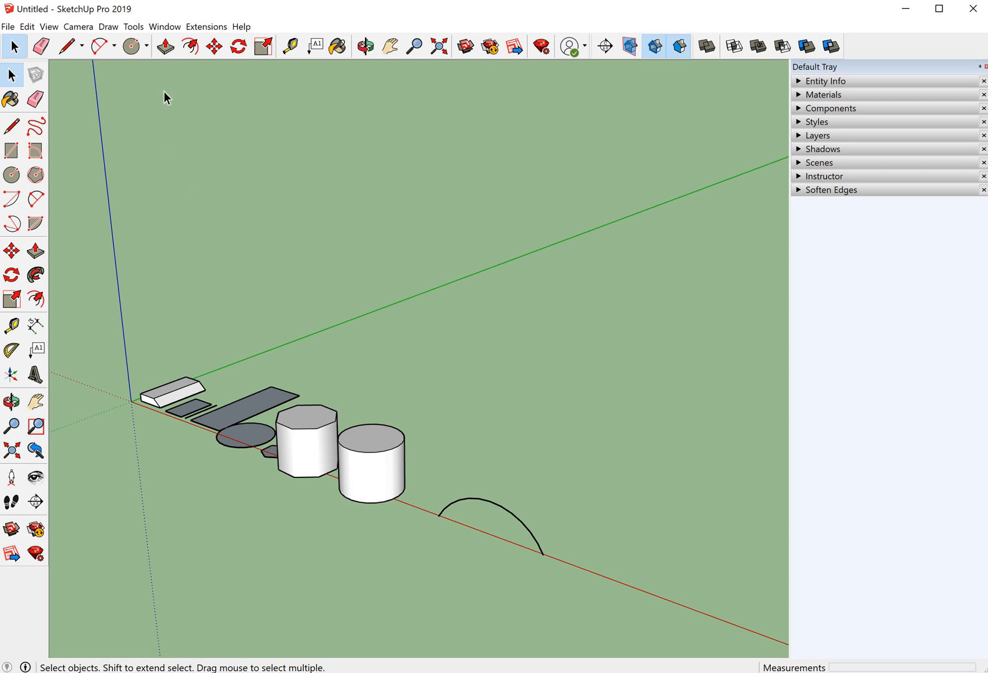
pyautogui.scroll(2, 532, 576)
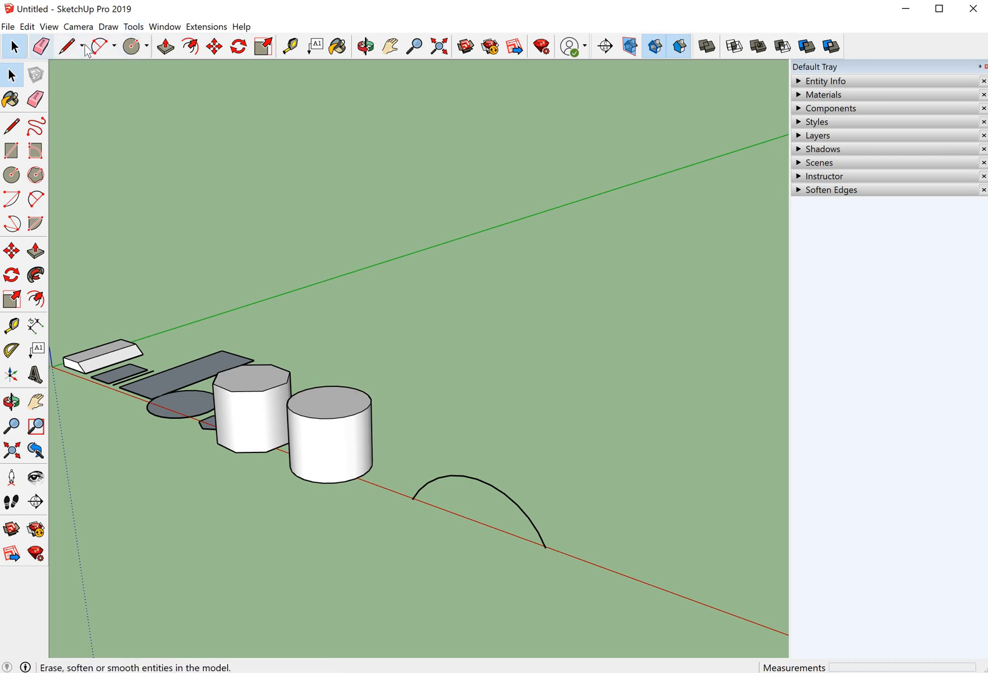
pyautogui.click(133, 46)
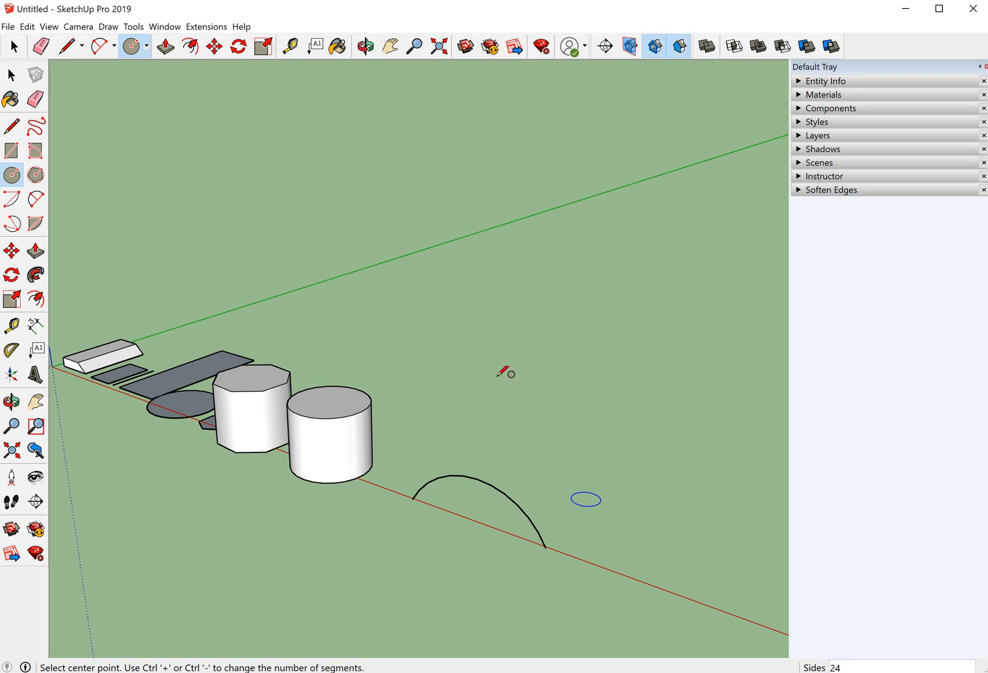
pyautogui.click(14, 46)
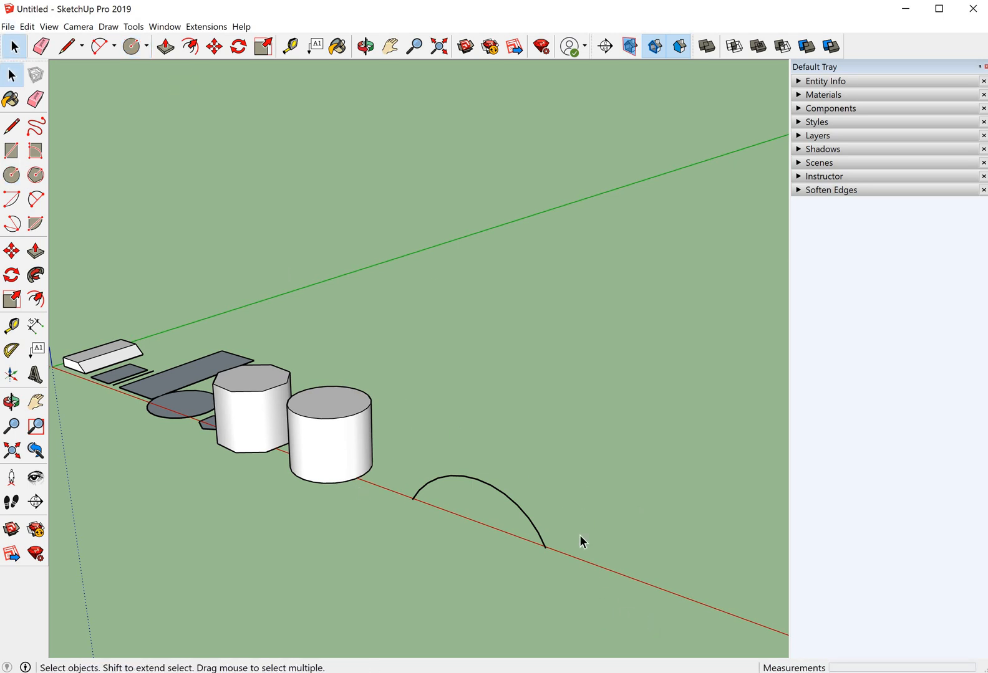
pyautogui.scroll(3, 448, 518)
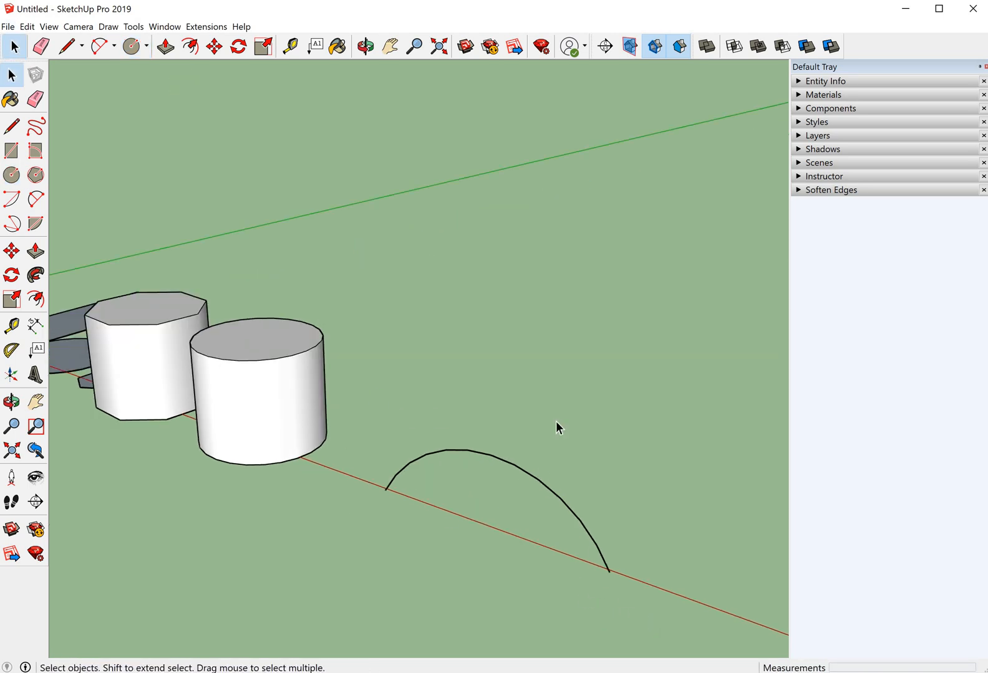
# Draw a trial zigzag line of three connected segments in front of the arc and undo it
pyautogui.click(11, 127)
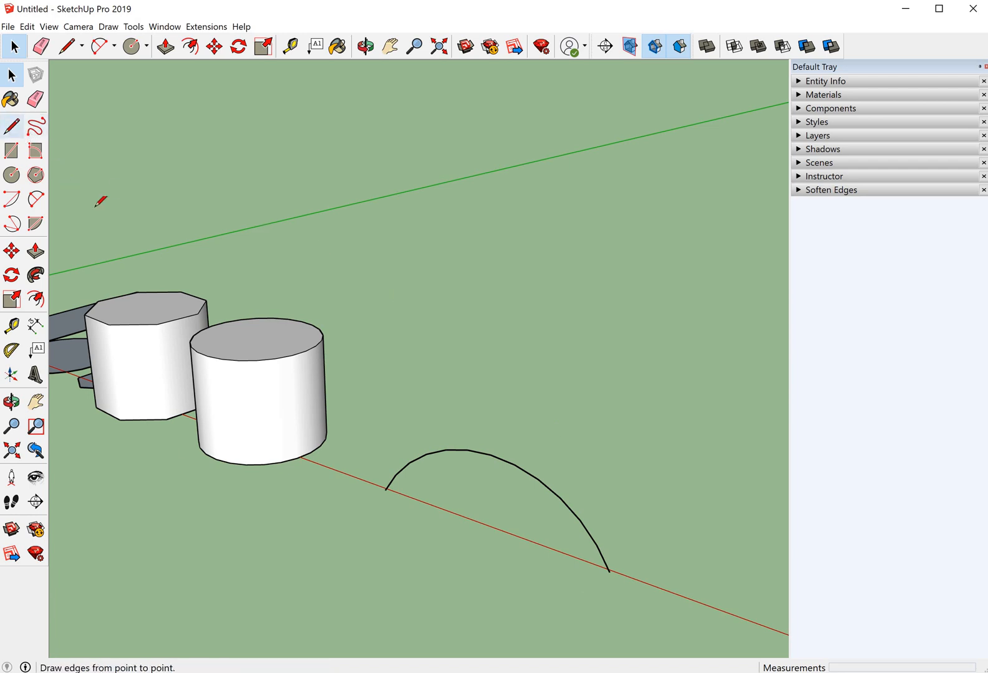
pyautogui.click(280, 527)
pyautogui.click(264, 603)
pyautogui.click(404, 580)
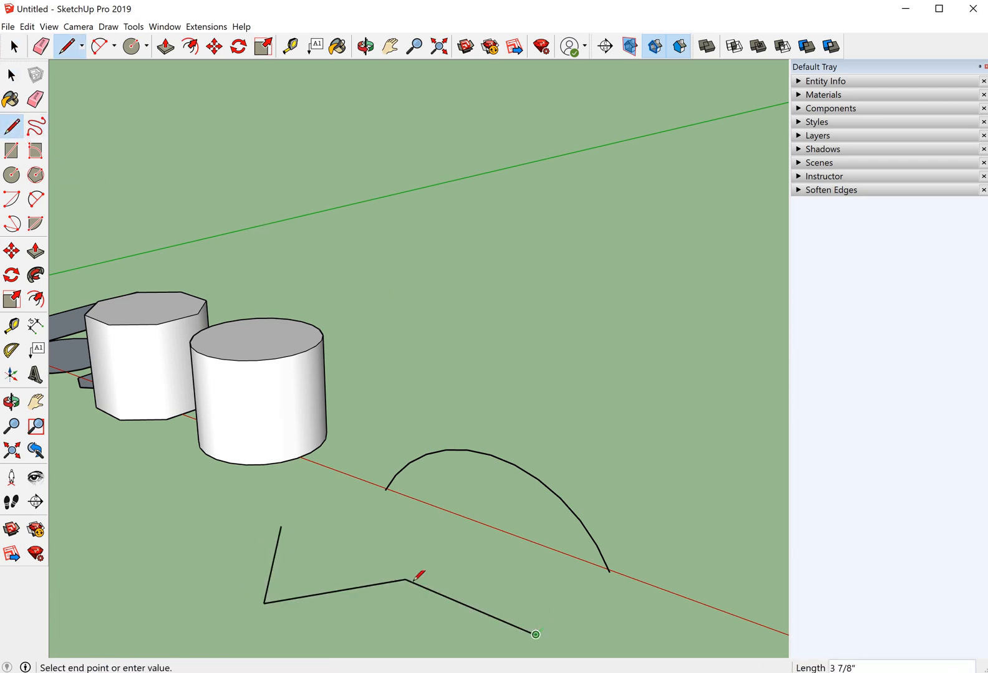
pyautogui.press('Escape')
pyautogui.hotkey('ctrl', 'z')
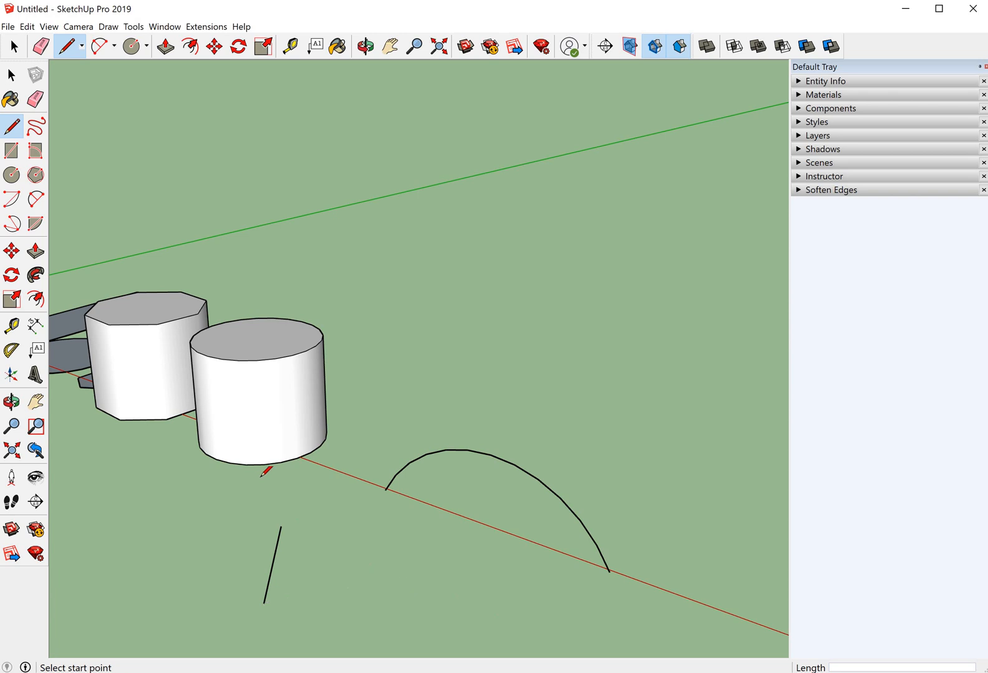
pyautogui.hotkey('ctrl', 'z')
pyautogui.click(12, 75)
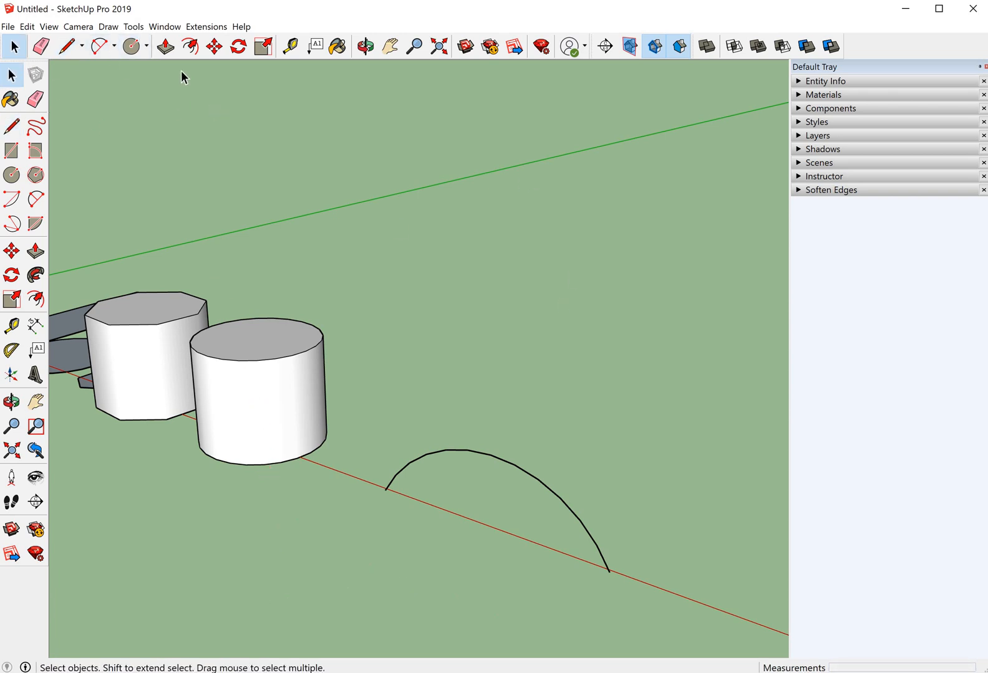
# Draw a small horizontal 24-sided circle centred on the arc's end point farther from the cylinder
pyautogui.click(121, 54)
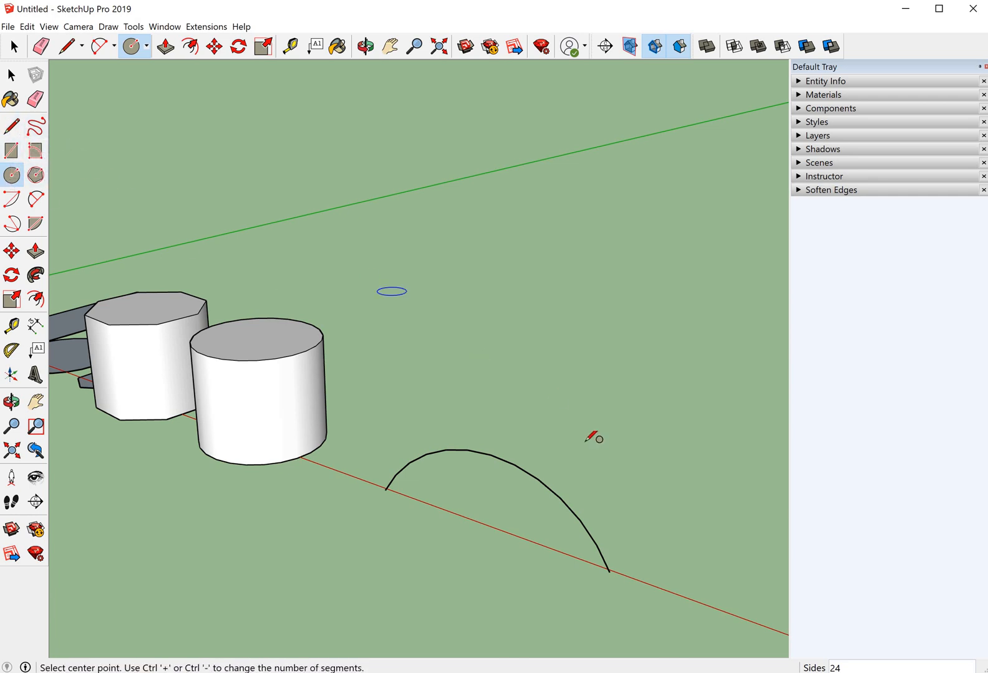
pyautogui.scroll(-2, 670, 543)
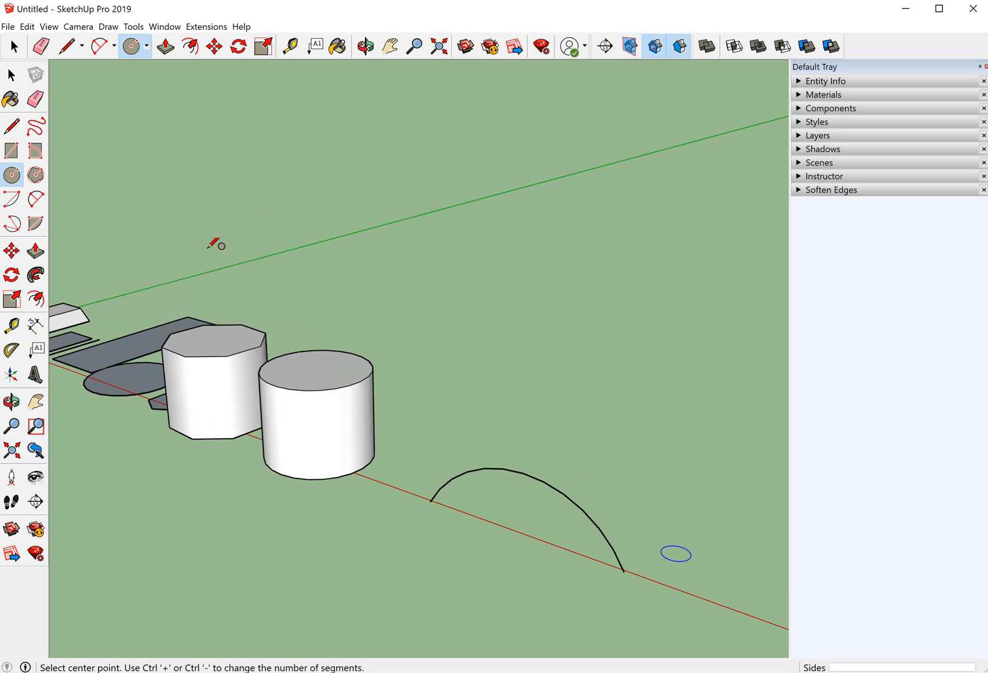
pyautogui.scroll(1, 723, 575)
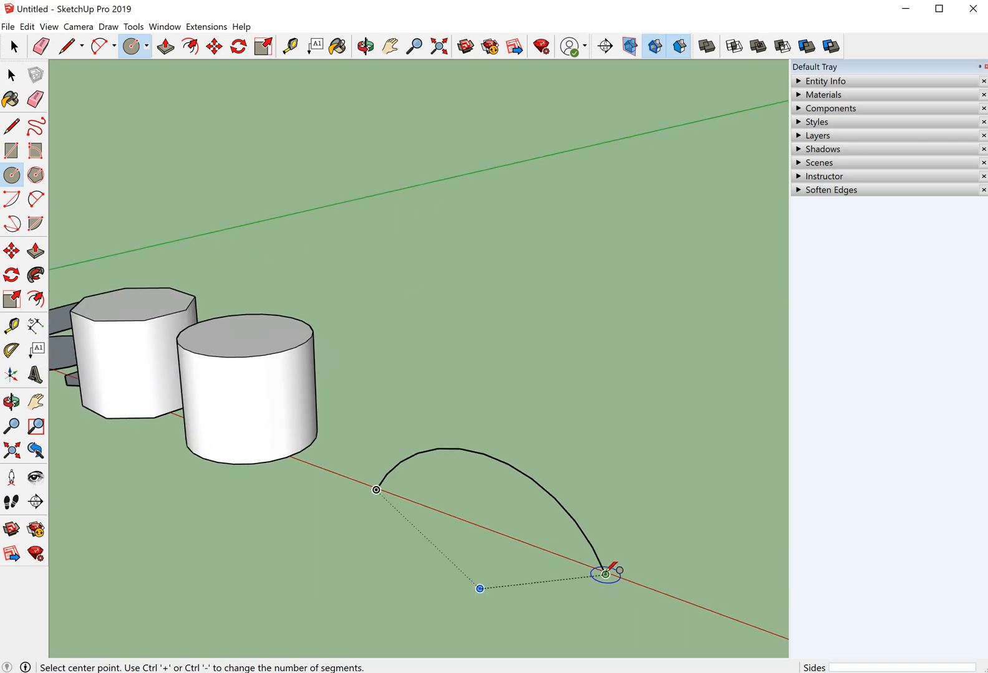
pyautogui.scroll(2, 648, 586)
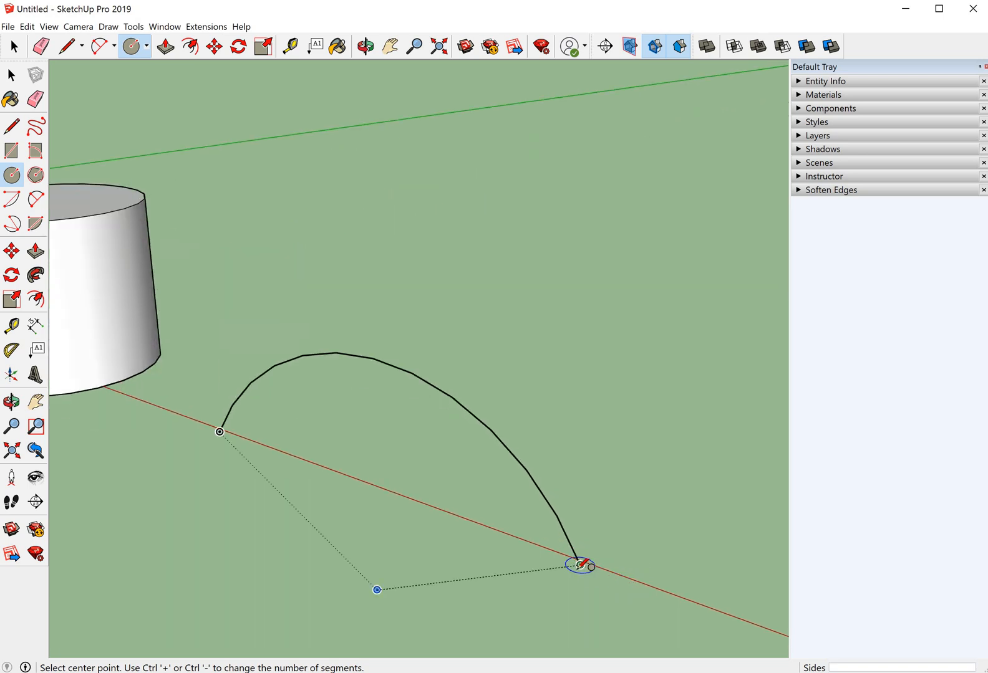
pyautogui.click(580, 564)
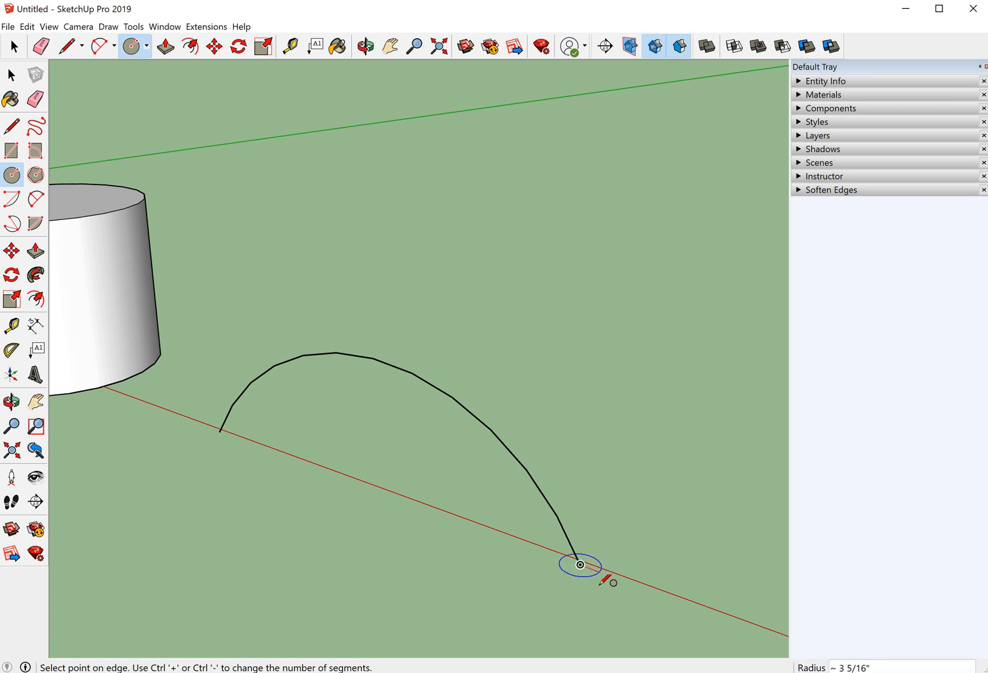
pyautogui.click(603, 569)
pyautogui.click(11, 75)
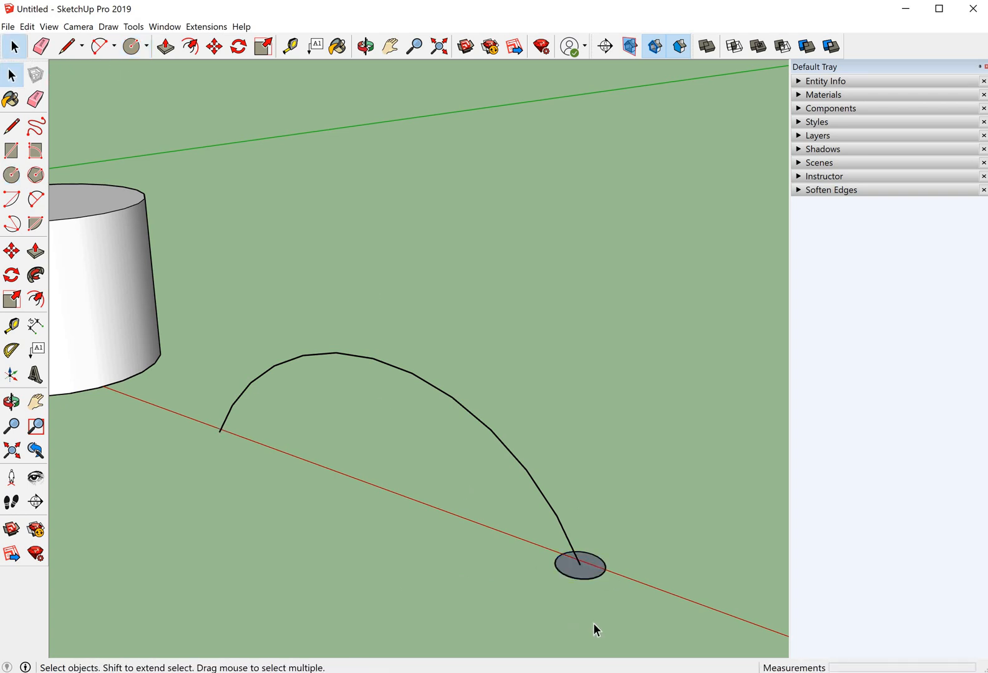
# Extrude the small circle along the full length of the arc with Follow Me to form a curved tube
pyautogui.click(37, 275)
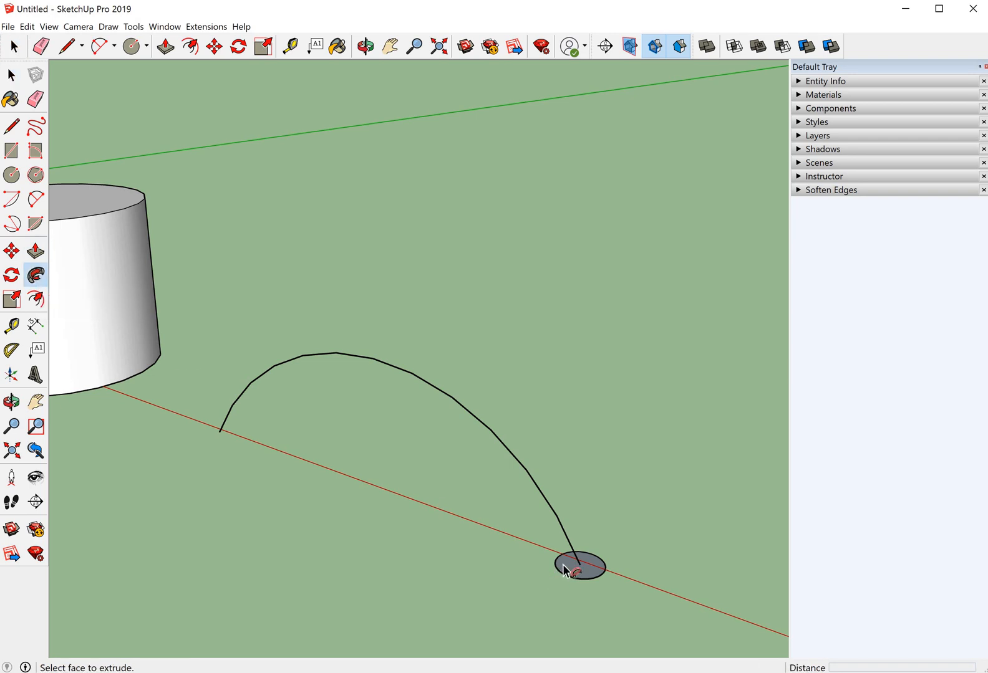
pyautogui.moveTo(564, 570)
pyautogui.mouseDown()
pyautogui.moveTo(569, 541)
pyautogui.moveTo(518, 460)
pyautogui.moveTo(412, 373)
pyautogui.moveTo(328, 355)
pyautogui.moveTo(257, 389)
pyautogui.moveTo(221, 437)
pyautogui.mouseUp()
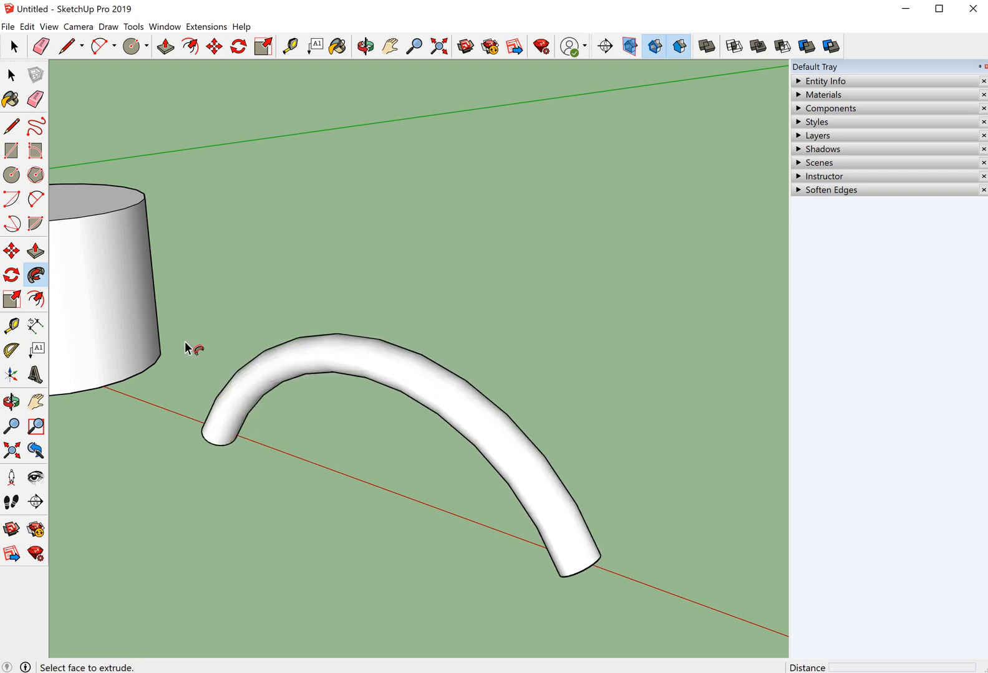
pyautogui.click(35, 128)
pyautogui.press('space')
pyautogui.moveTo(423, 487)
pyautogui.mouseDown(button='middle')
pyautogui.moveTo(523, 454)
pyautogui.moveTo(687, 359)
pyautogui.moveTo(626, 326)
pyautogui.mouseUp(button='middle')
pyautogui.moveTo(267, 263); pyautogui.dragTo(327, 568, button='middle')
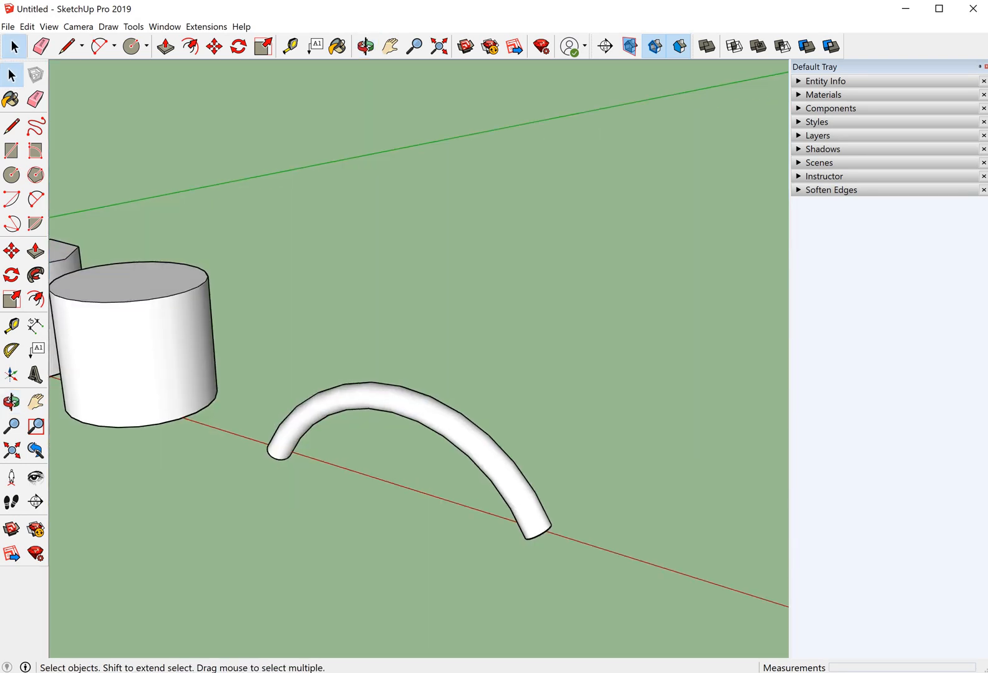
pyautogui.scroll(-8, 430, 511)
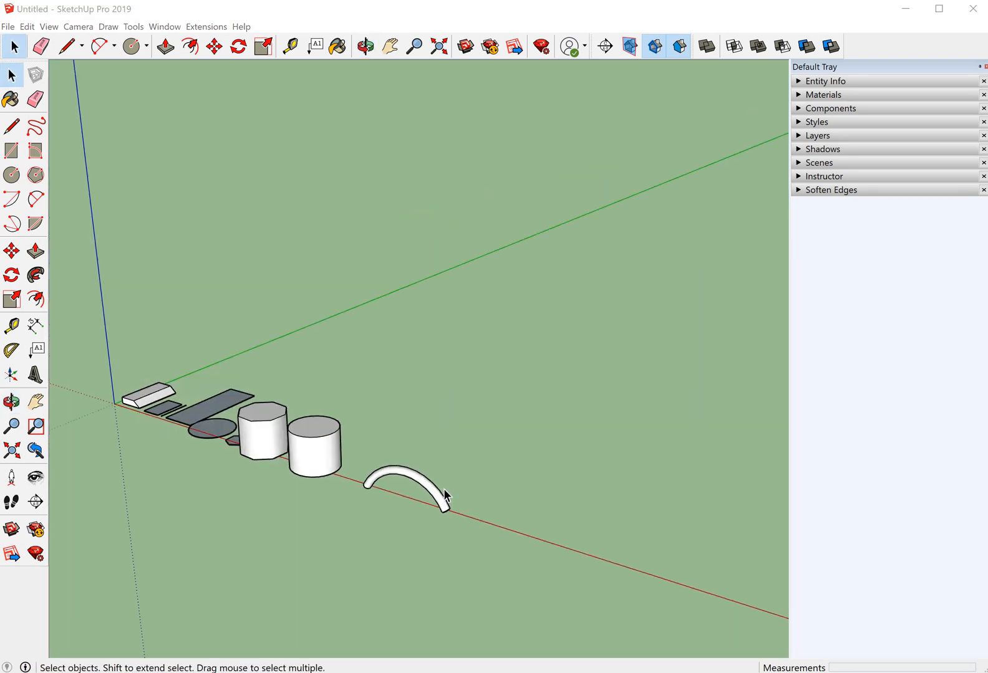
pyautogui.scroll(3, 278, 436)
pyautogui.moveTo(315, 414); pyautogui.dragTo(200, 153, button='middle')
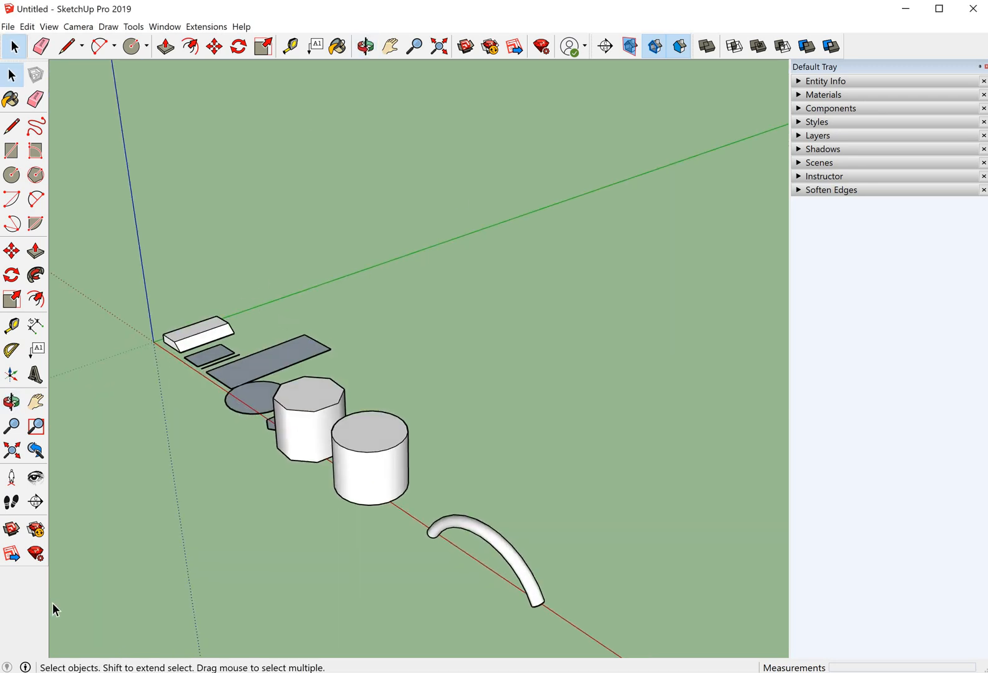